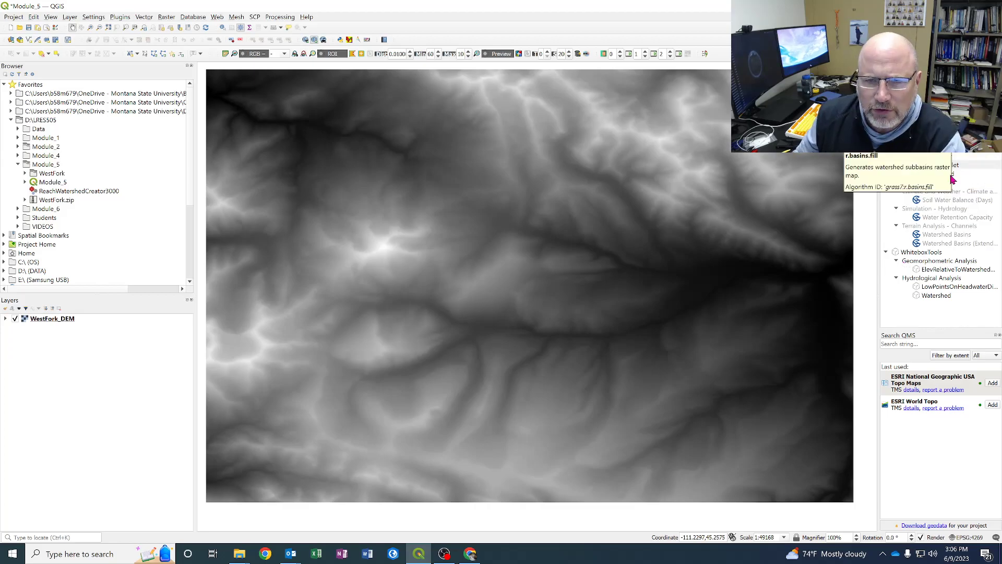
Step: Open the r.watershed tool for the WestFork_DEM elevation layer and set the minimum size of exterior watershed basin to 5000
{"action": "double_click", "coordinate": [950, 176]}
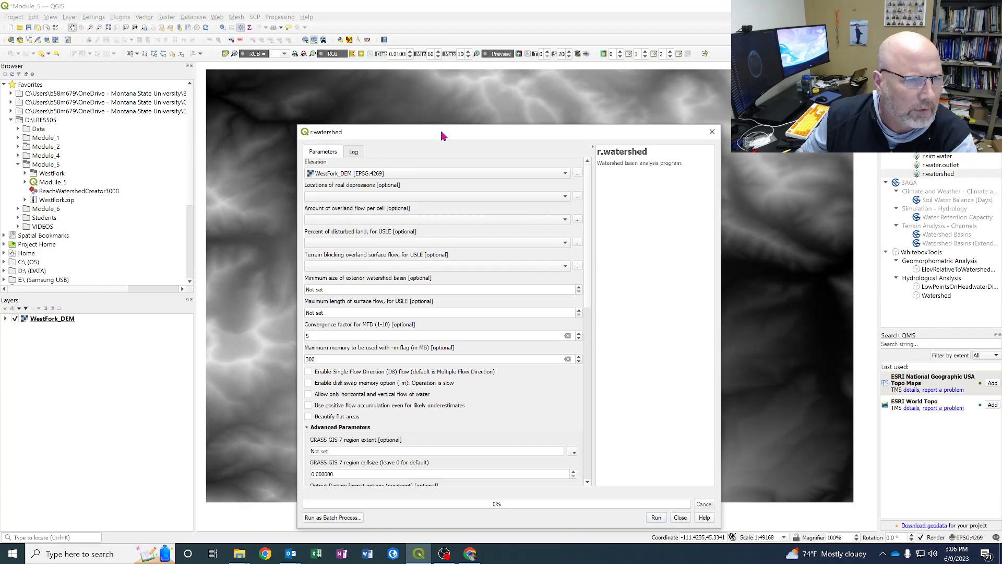
{"action": "left_click_drag", "start_coordinate": [441, 135], "coordinate": [586, 111]}
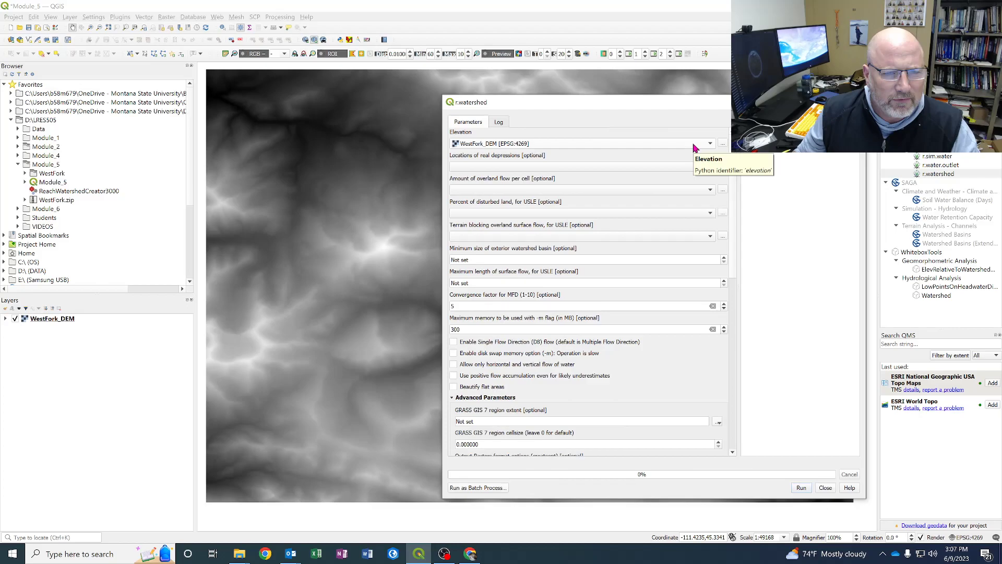
{"action": "left_click", "coordinate": [618, 143]}
{"action": "left_click", "coordinate": [587, 145]}
{"action": "left_click", "coordinate": [586, 144]}
{"action": "left_click", "coordinate": [586, 143]}
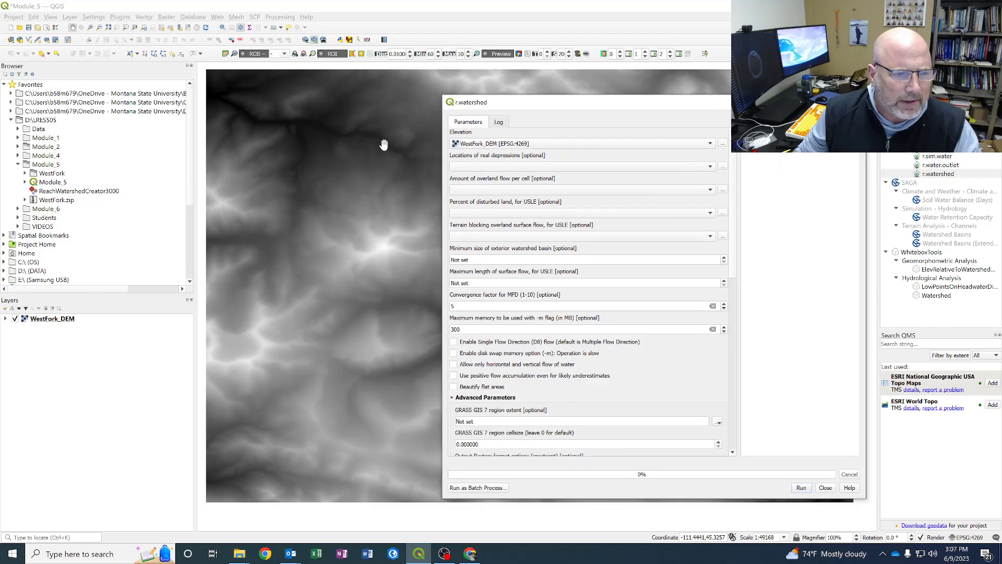
{"action": "left_click", "coordinate": [568, 260]}
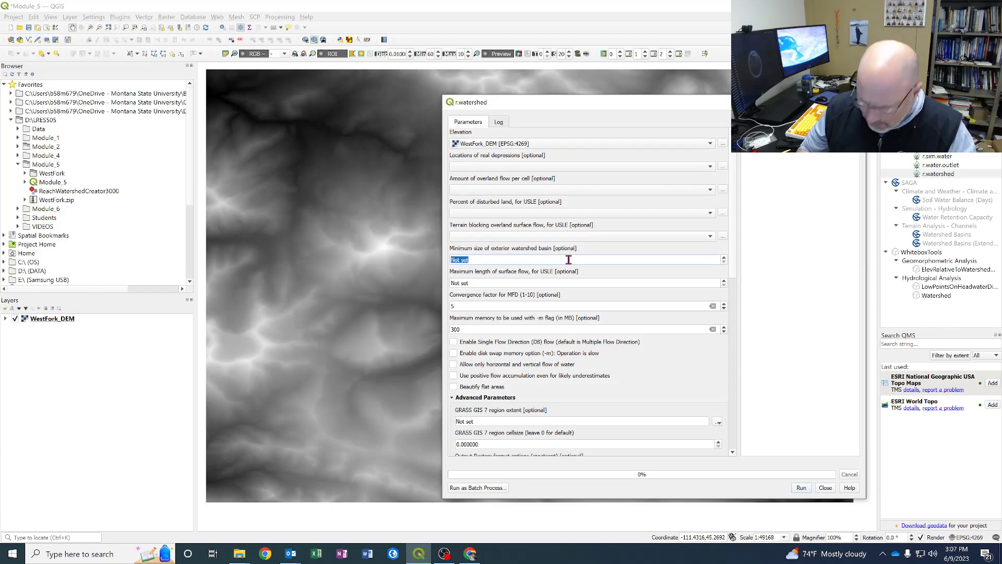
{"action": "type", "text": "500"}
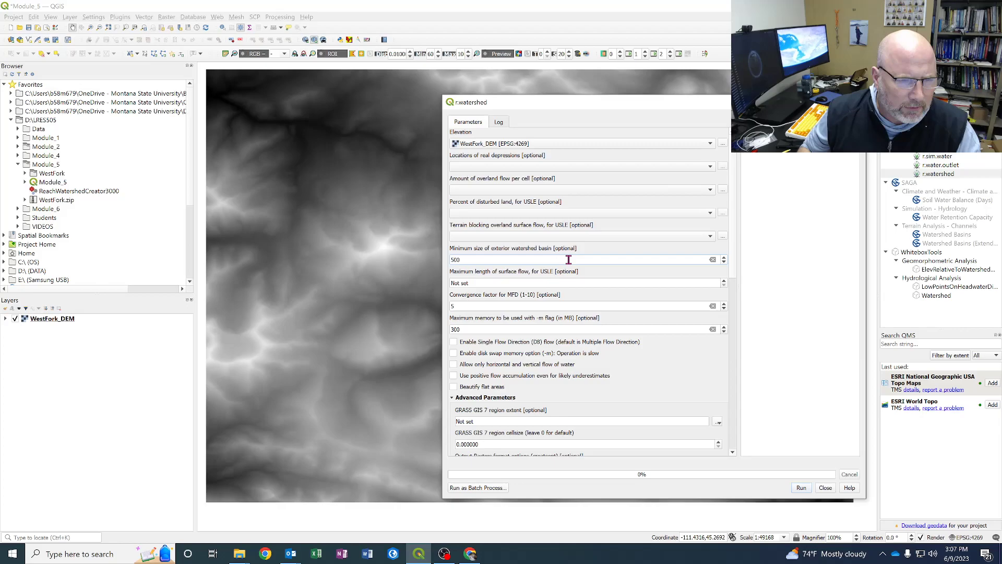
{"action": "type", "text": "0"}
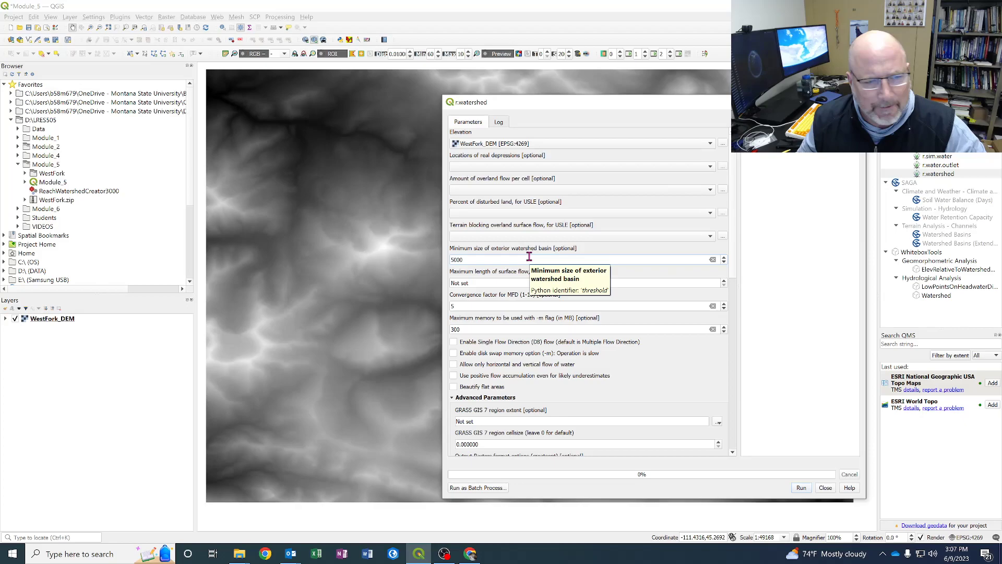
Step: Turn off loading of the slope length and steepness, slope steepness, topographic index and stream power index outputs
{"action": "left_click_drag", "start_coordinate": [736, 234], "coordinate": [747, 373]}
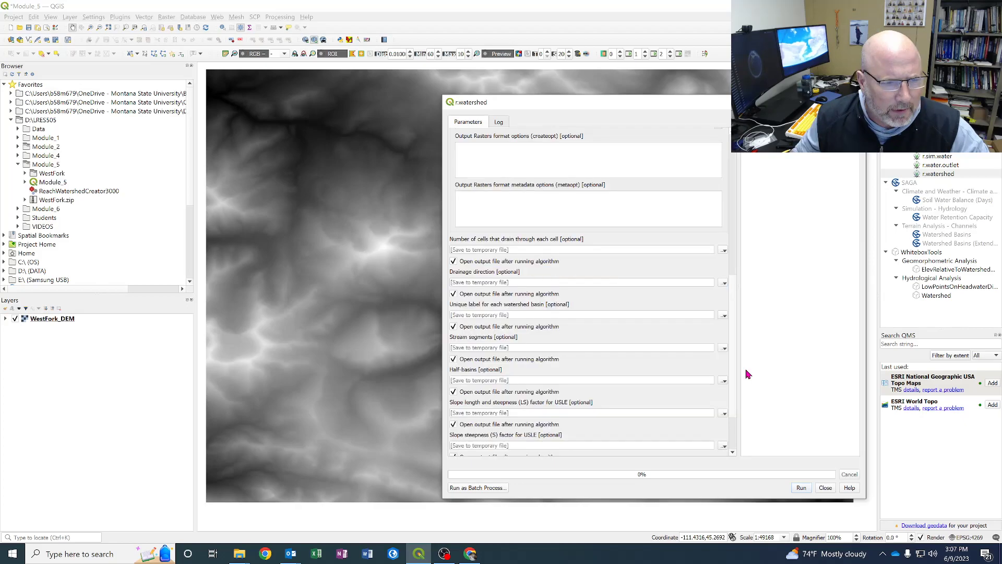
{"action": "scroll", "coordinate": [464, 453], "scroll_direction": "down", "scroll_amount": 2}
{"action": "left_click", "coordinate": [453, 451]}
{"action": "left_click", "coordinate": [453, 418]}
{"action": "left_click", "coordinate": [453, 386]}
{"action": "left_click", "coordinate": [453, 353]}
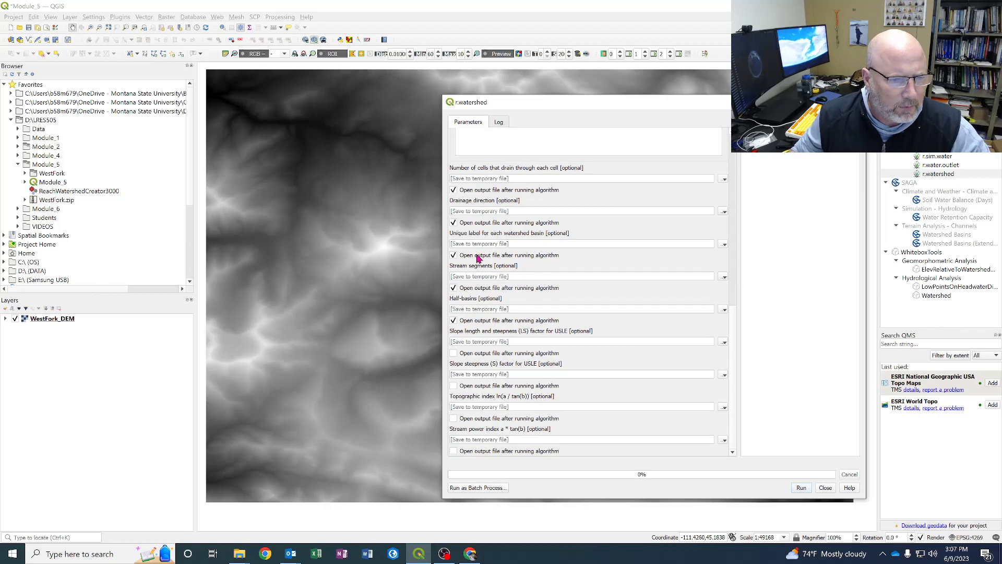
Step: Run the watershed analysis with the flow accumulation, drainage direction, basin, stream segments and half-basins outputs set to load
{"action": "left_click", "coordinate": [465, 192]}
{"action": "left_click", "coordinate": [548, 190]}
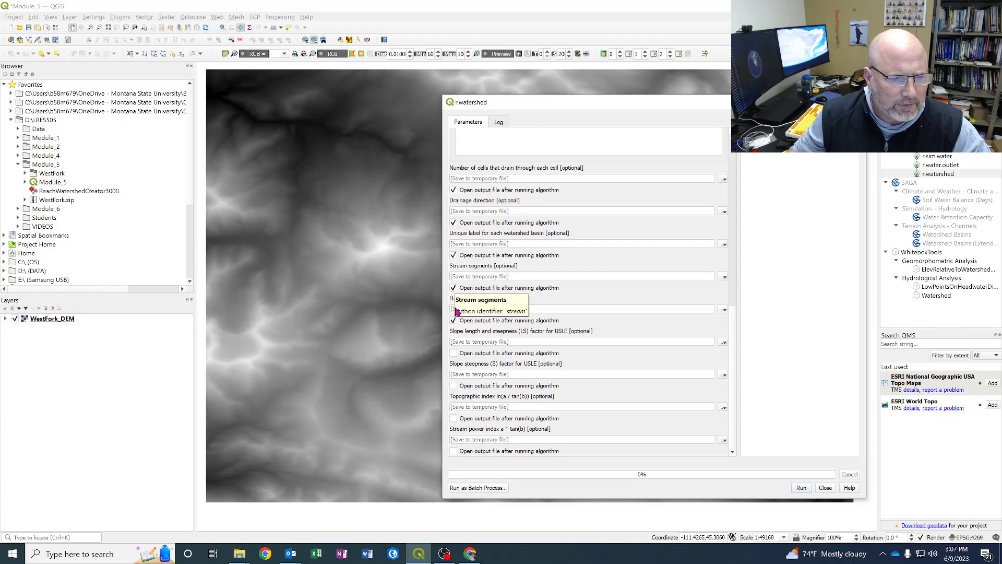
{"action": "left_click", "coordinate": [453, 320]}
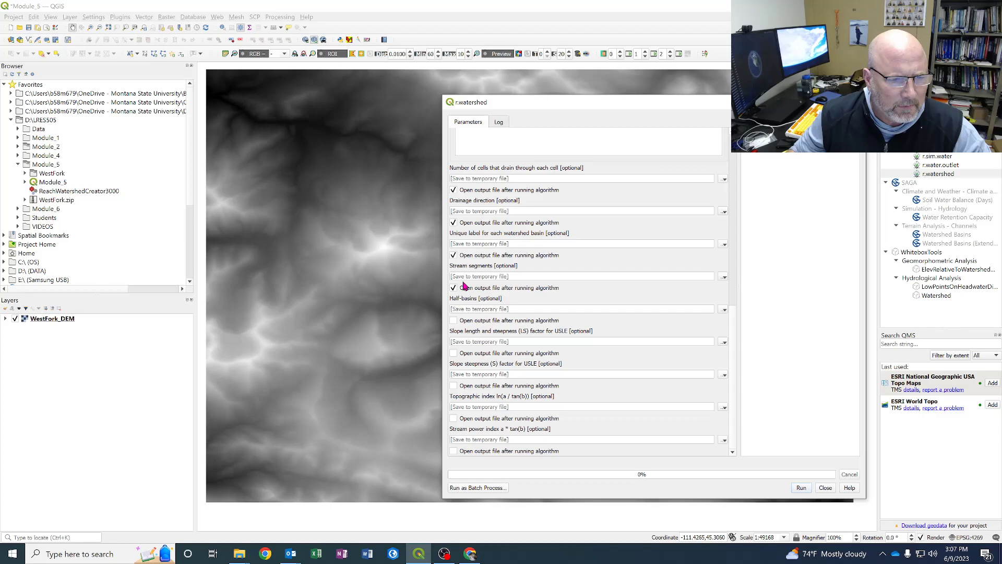
{"action": "left_click", "coordinate": [453, 320]}
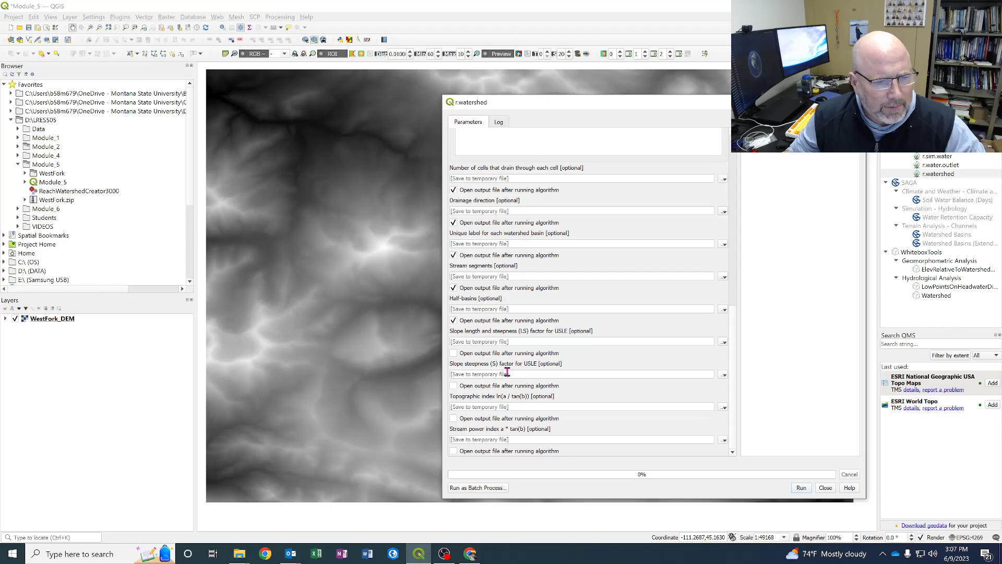
{"action": "left_click", "coordinate": [801, 488]}
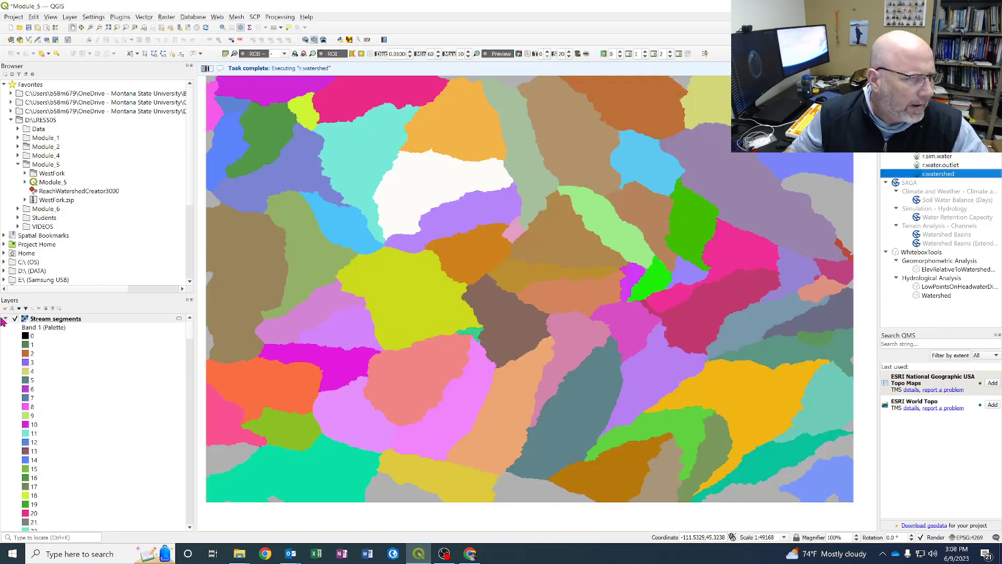
Step: Collapse the legends of the stream segments, cell accumulation, drainage direction and watershed basin layers
{"action": "left_click", "coordinate": [5, 319]}
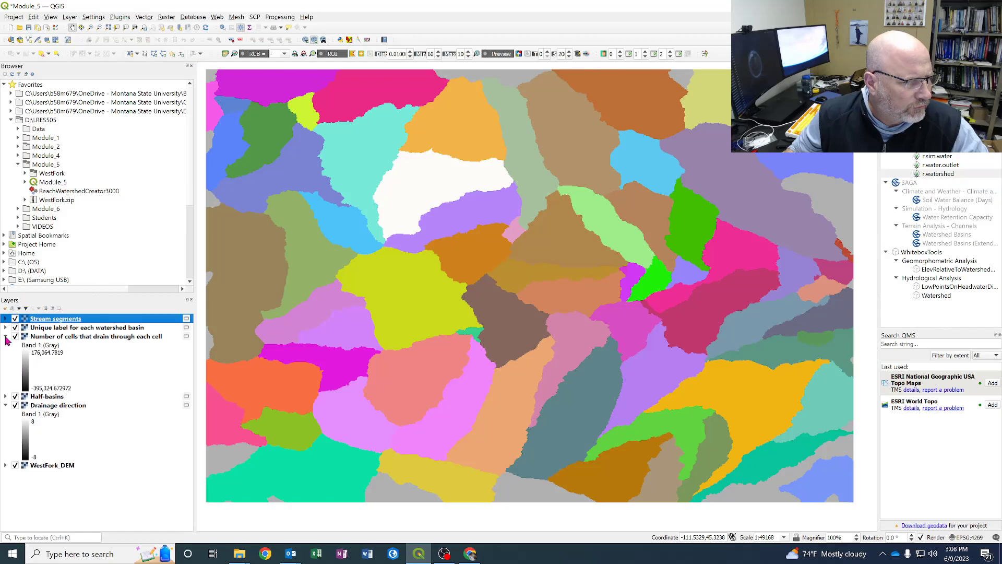
{"action": "left_click", "coordinate": [6, 337]}
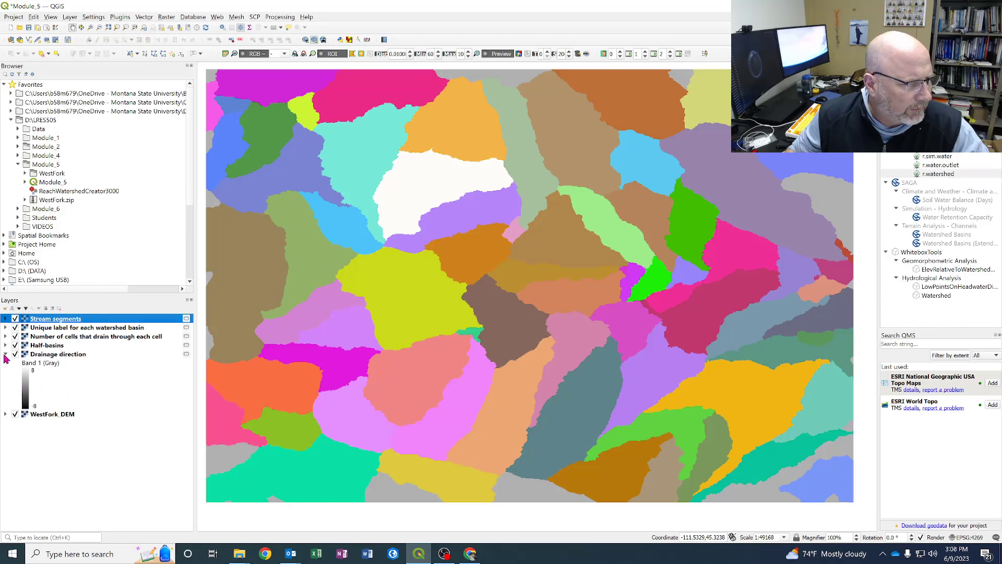
{"action": "left_click", "coordinate": [5, 355]}
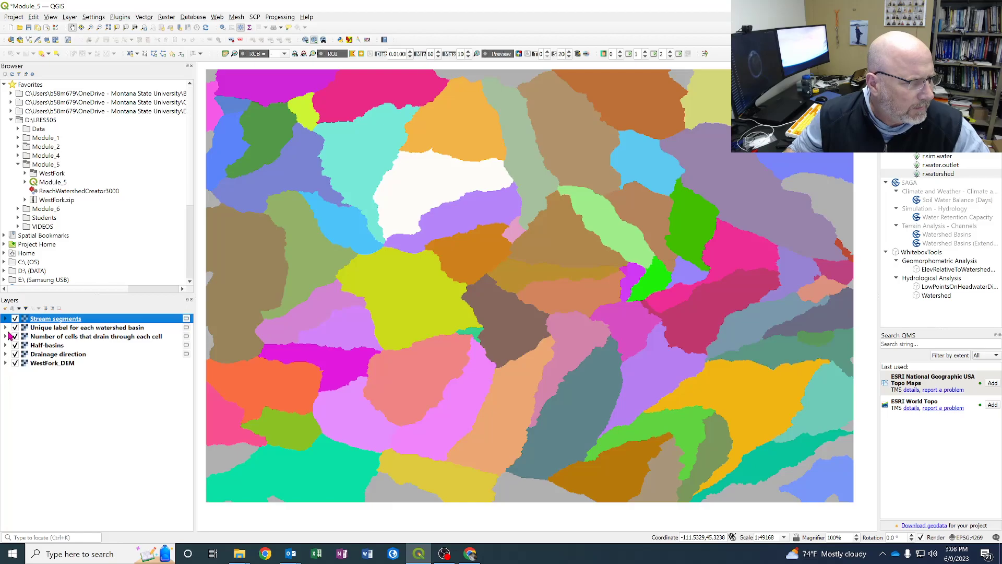
{"action": "left_click", "coordinate": [6, 328]}
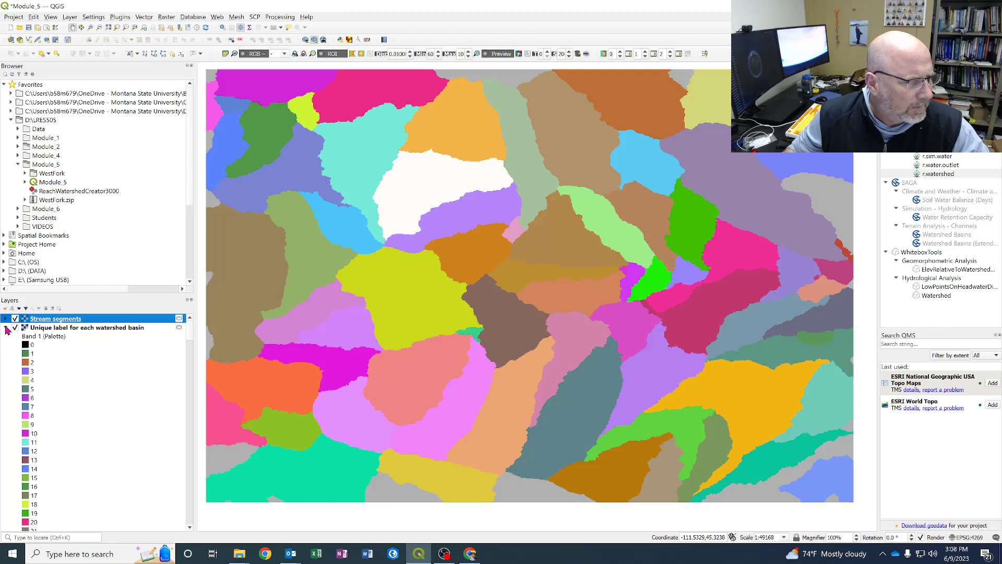
{"action": "left_click", "coordinate": [6, 327]}
Step: Hide the watershed basin, cell accumulation, half-basins and drainage direction layers, leaving the stream segments over the DEM
{"action": "left_click", "coordinate": [14, 327]}
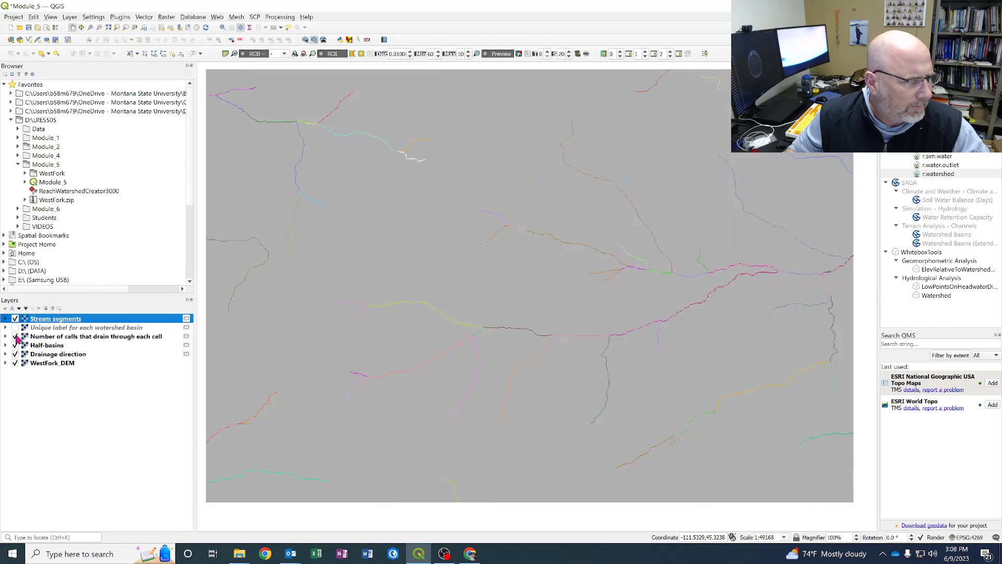
{"action": "left_click", "coordinate": [14, 336]}
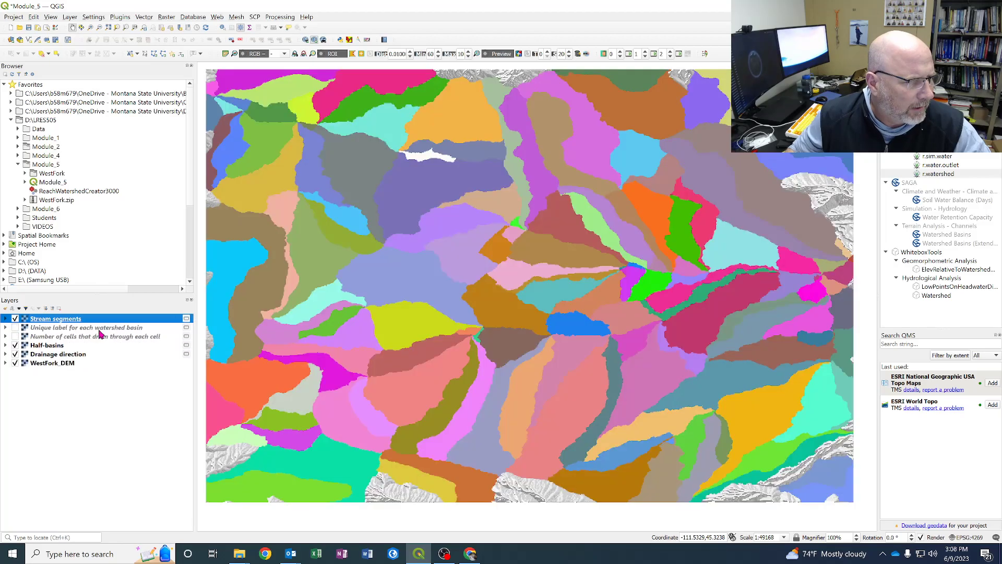
{"action": "left_click", "coordinate": [14, 345]}
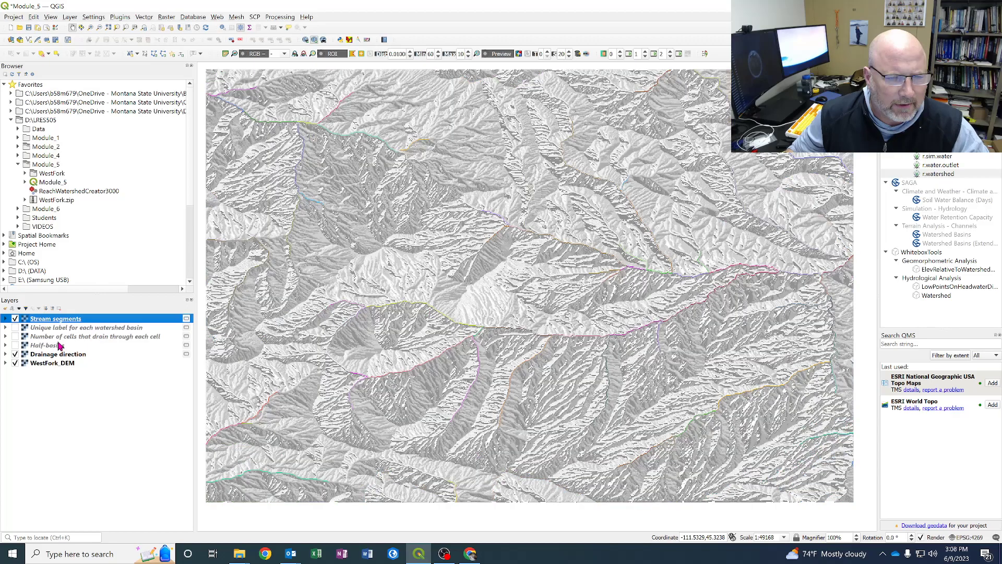
{"action": "left_click", "coordinate": [15, 354]}
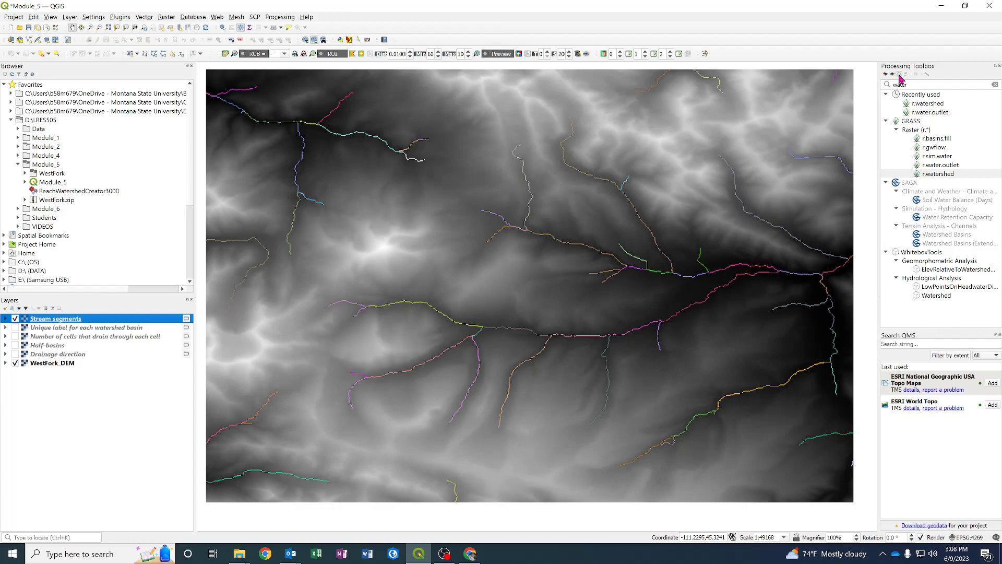
Step: Rerun r.watershed from the processing history with the minimum size of exterior watershed basin set to 2500
{"action": "left_click", "coordinate": [899, 77]}
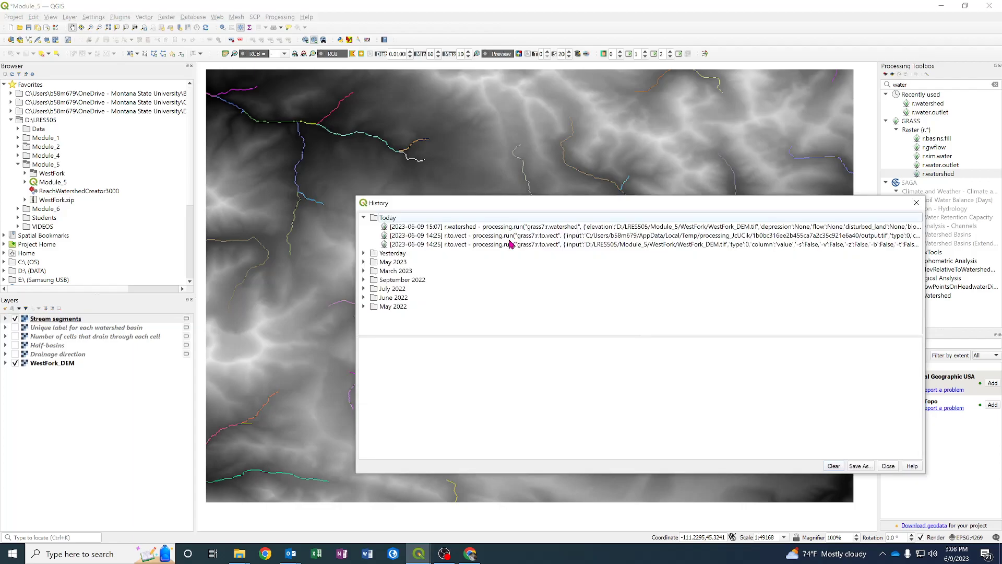
{"action": "double_click", "coordinate": [420, 227]}
{"action": "double_click", "coordinate": [470, 257]}
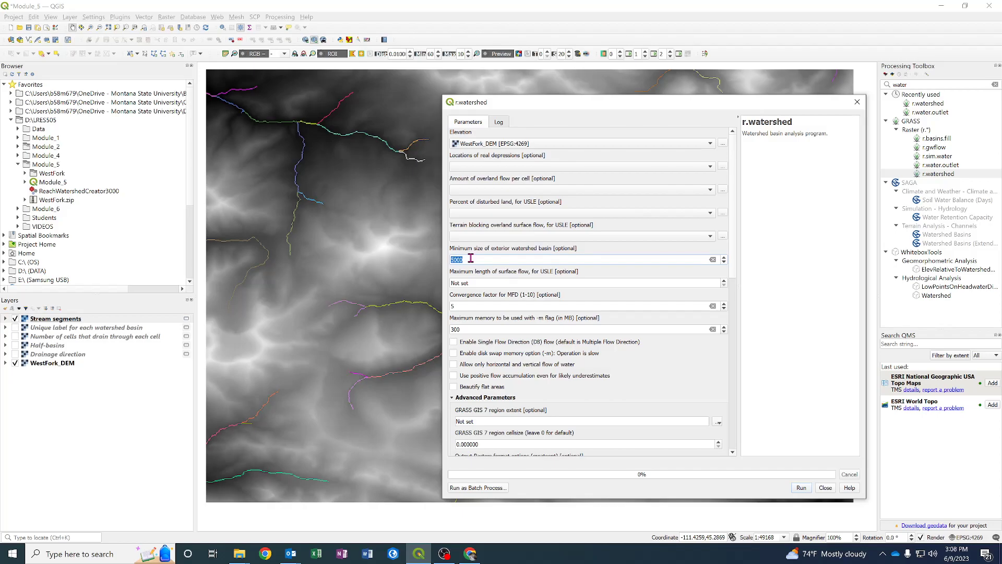
{"action": "type", "text": "2500"}
{"action": "key", "text": "Return"}
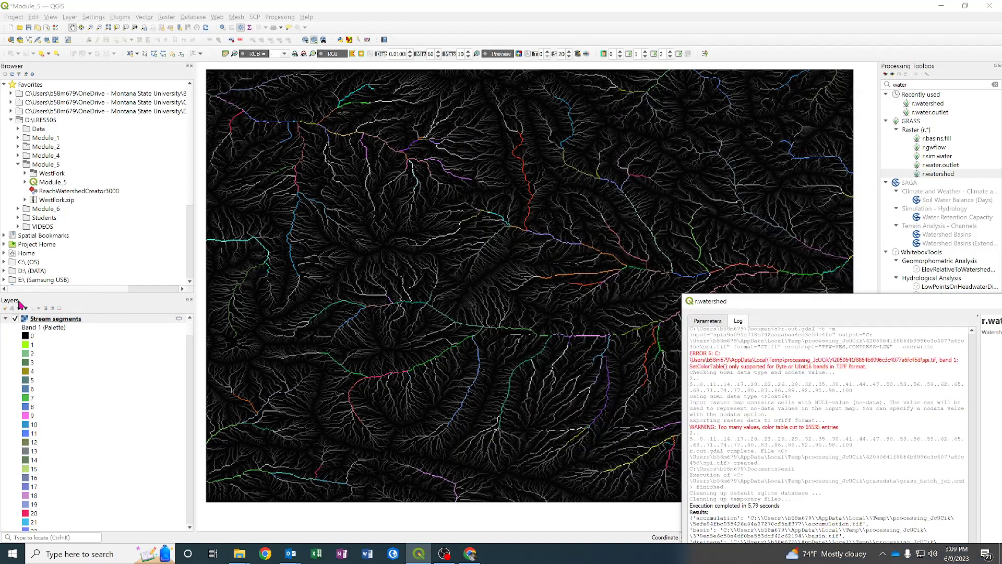
Step: Collapse the new stream segments legend and hide the new slope factor, drainage direction, topographic index, cell accumulation and stream power layers
{"action": "left_click", "coordinate": [7, 318]}
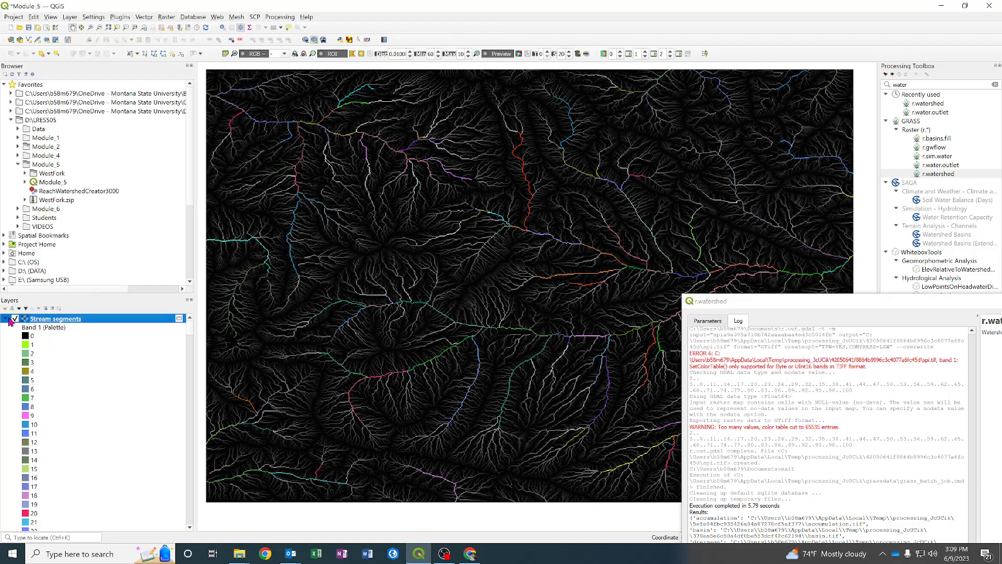
{"action": "left_click", "coordinate": [6, 318]}
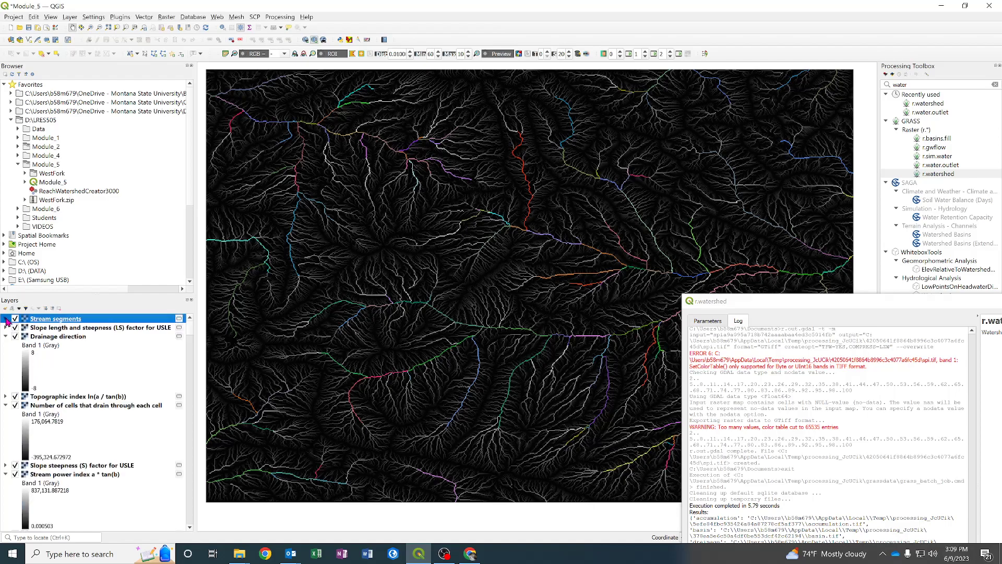
{"action": "left_click", "coordinate": [15, 328]}
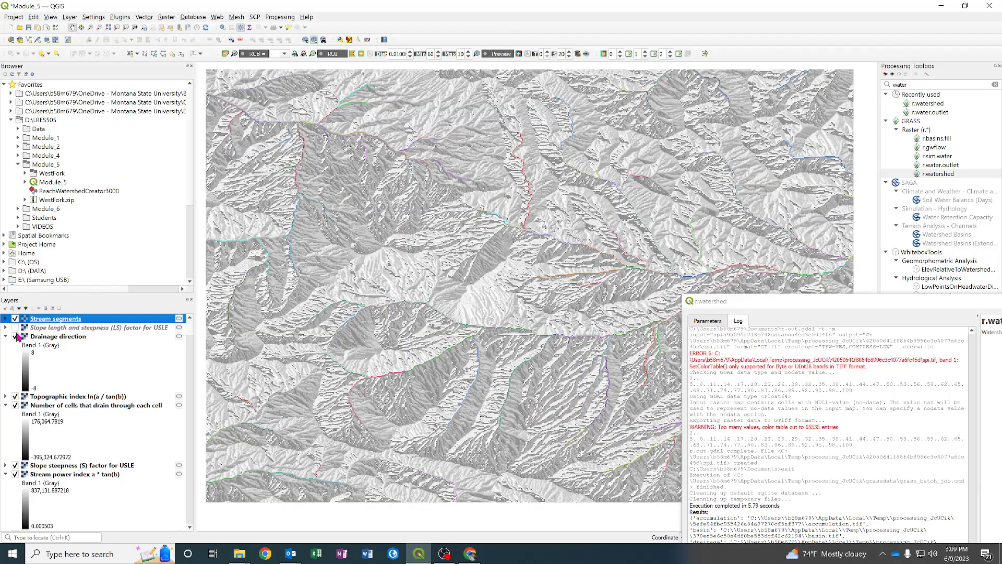
{"action": "left_click", "coordinate": [15, 336]}
{"action": "left_click", "coordinate": [15, 396]}
{"action": "left_click", "coordinate": [15, 405]}
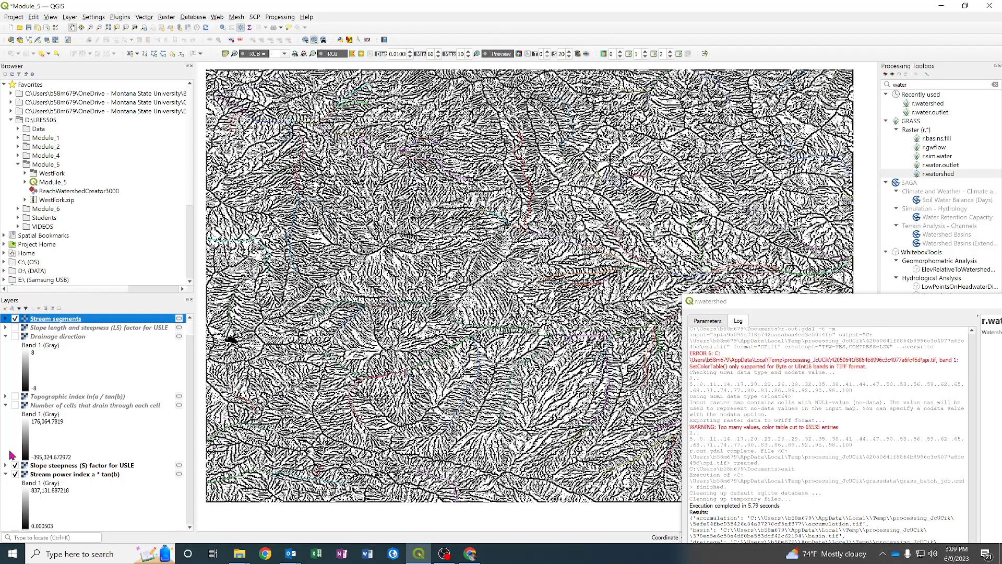
{"action": "left_click", "coordinate": [16, 465]}
{"action": "left_click", "coordinate": [15, 474]}
Step: Hide the new watershed basin and half-basins layers and collapse the remaining expanded layer legends
{"action": "scroll", "coordinate": [13, 417], "scroll_direction": "down", "scroll_amount": 5}
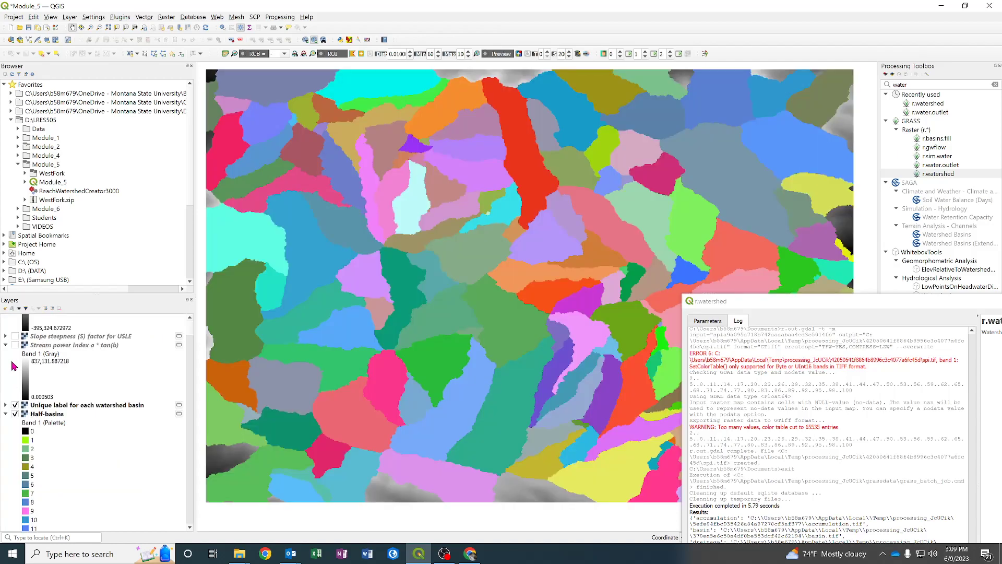
{"action": "left_click", "coordinate": [15, 405]}
{"action": "left_click", "coordinate": [15, 414]}
{"action": "scroll", "coordinate": [80, 400], "scroll_direction": "down", "scroll_amount": 5}
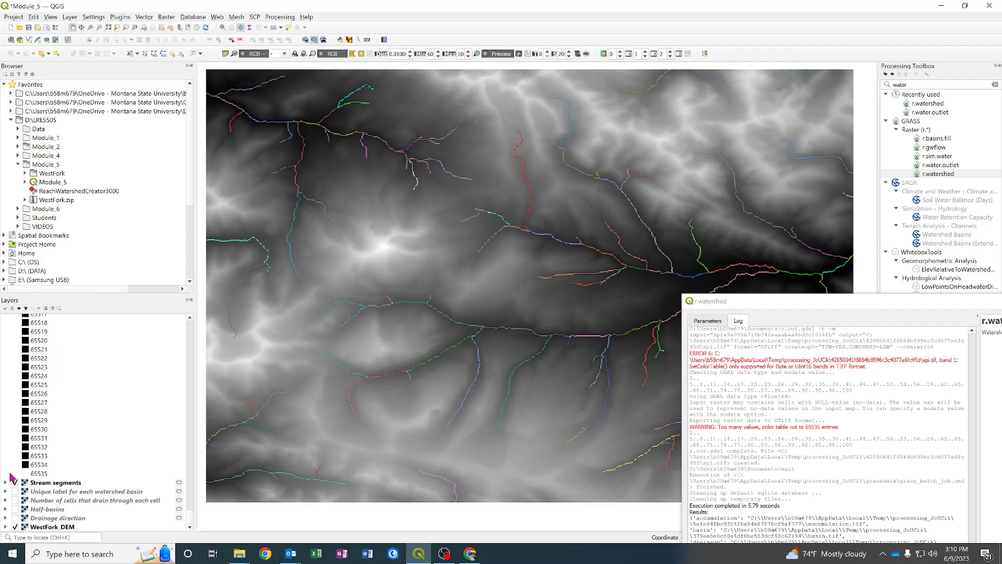
{"action": "left_click_drag", "start_coordinate": [189, 515], "coordinate": [189, 318]}
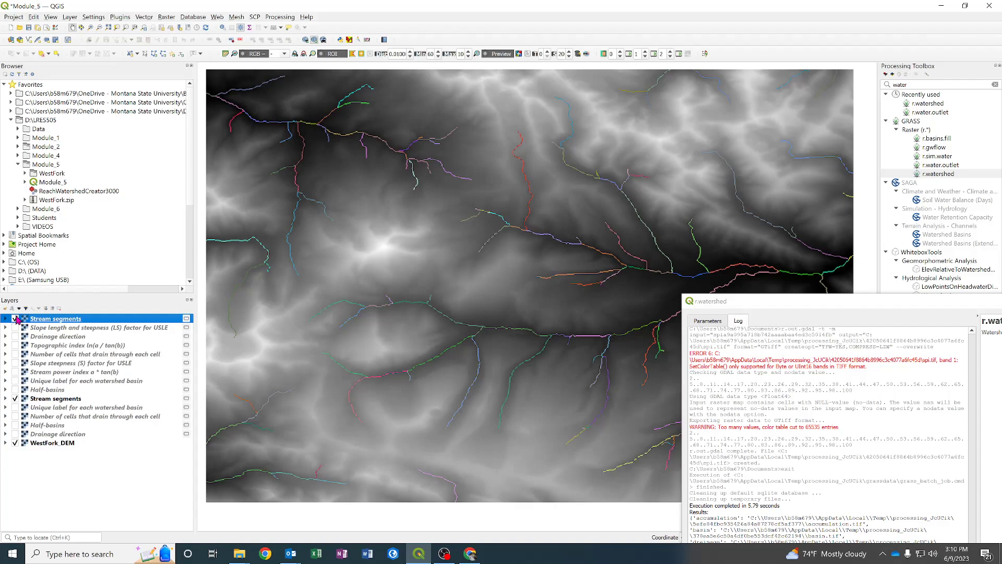
Step: Compare the 2500 and 5000 threshold stream networks by toggling the newer stream segments layer, and close the r.watershed dialog
{"action": "left_click", "coordinate": [15, 319]}
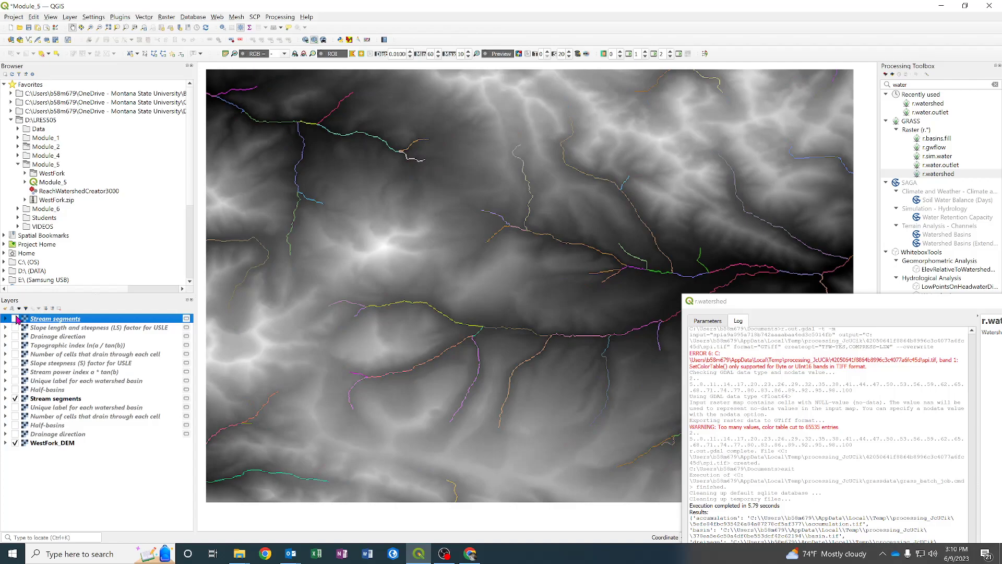
{"action": "left_click", "coordinate": [15, 318]}
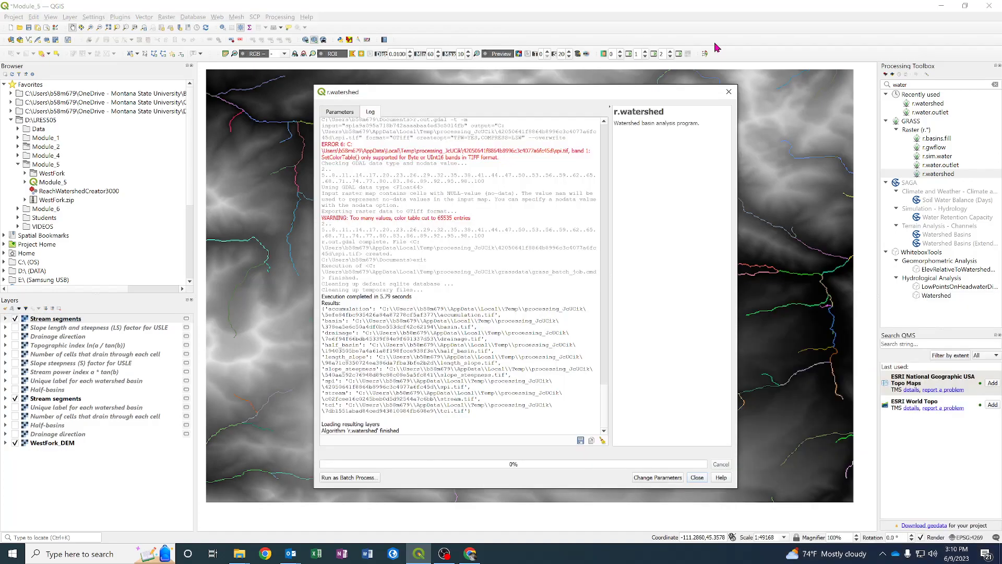
{"action": "key", "text": "Escape"}
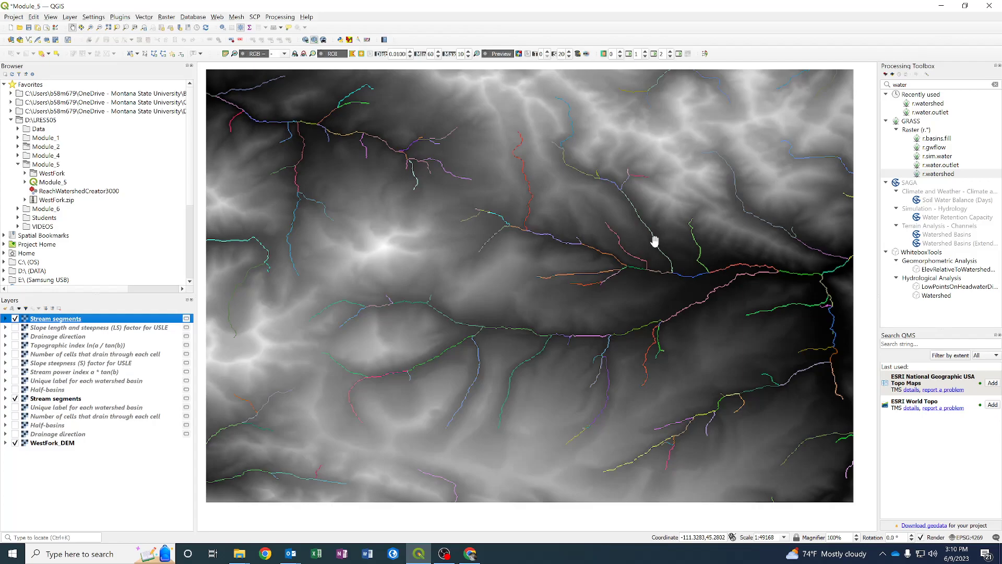
{"action": "key", "text": "space"}
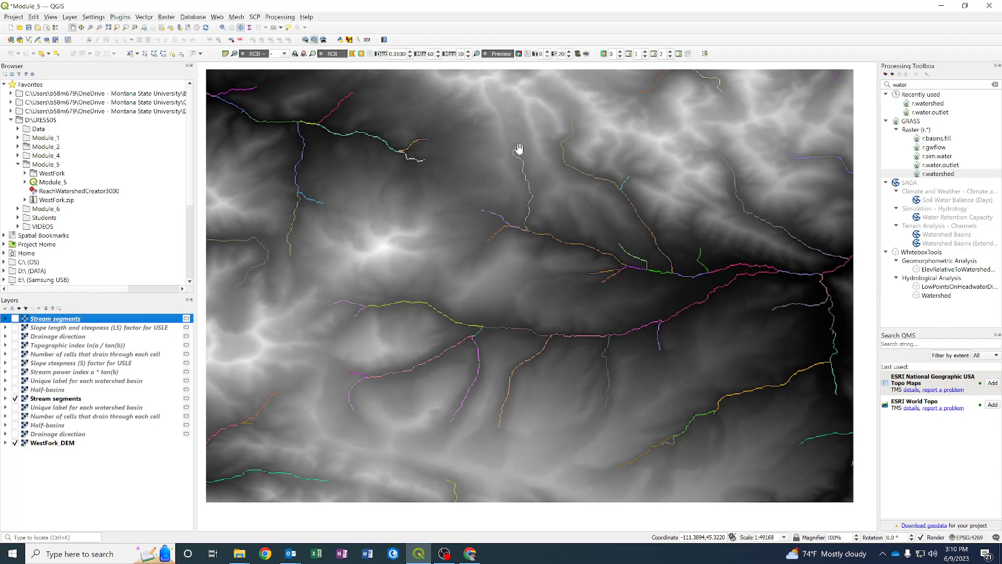
{"action": "key", "text": "space"}
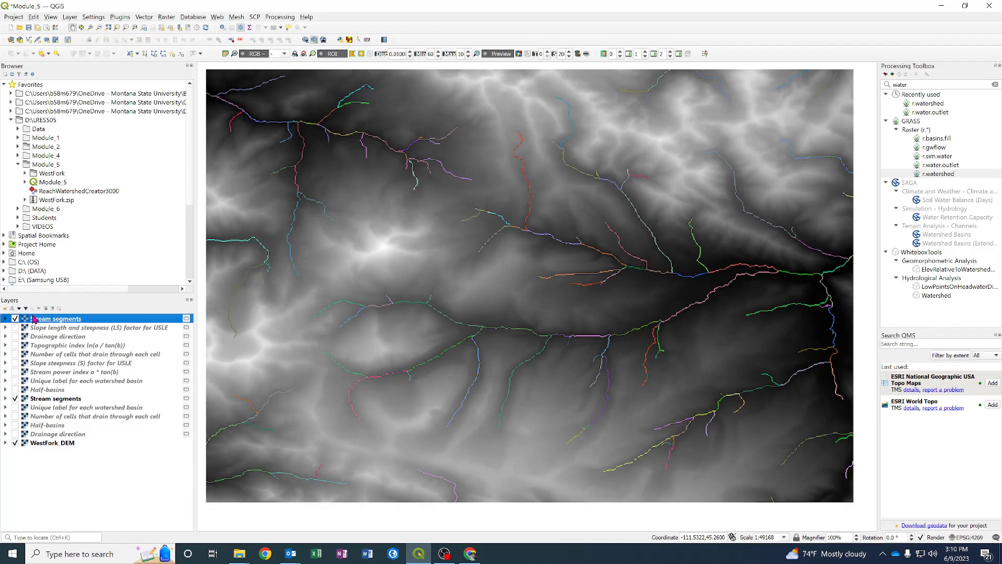
Step: Remove the group of output layers produced by the 2500-threshold r.watershed run from the project
{"action": "left_click", "coordinate": [47, 389], "text": "shift"}
{"action": "right_click", "coordinate": [53, 389]}
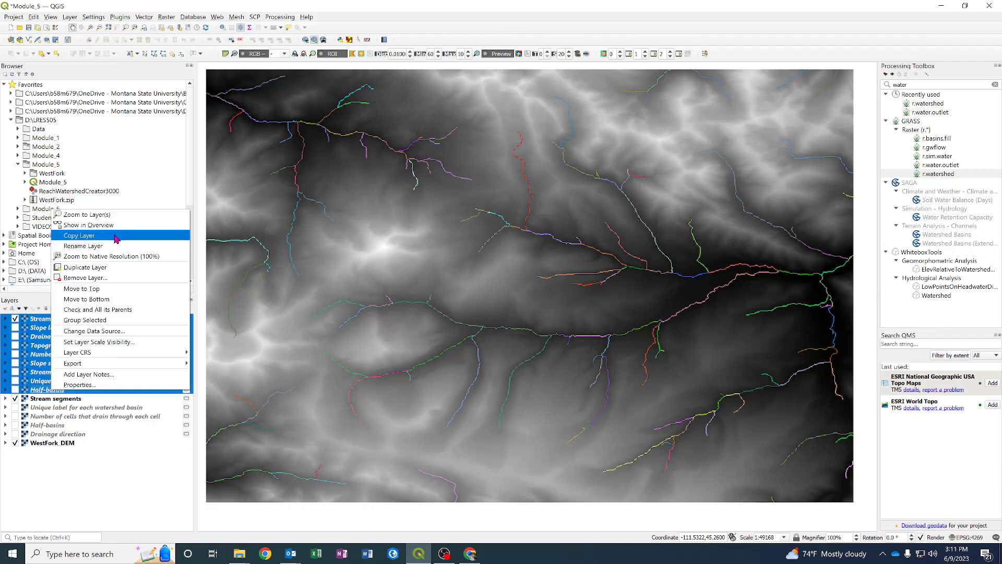
{"action": "left_click", "coordinate": [116, 238]}
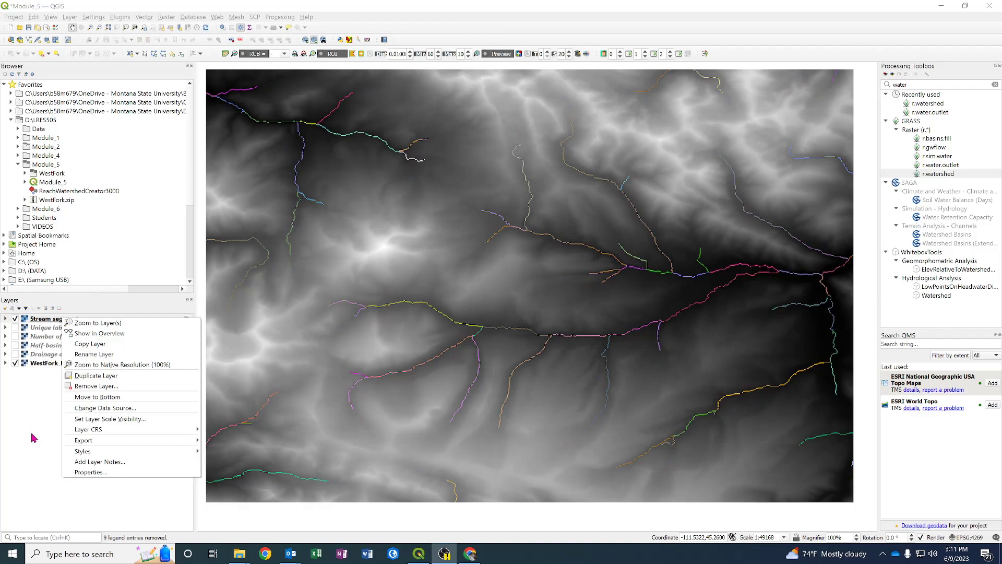
{"action": "left_click", "coordinate": [330, 348]}
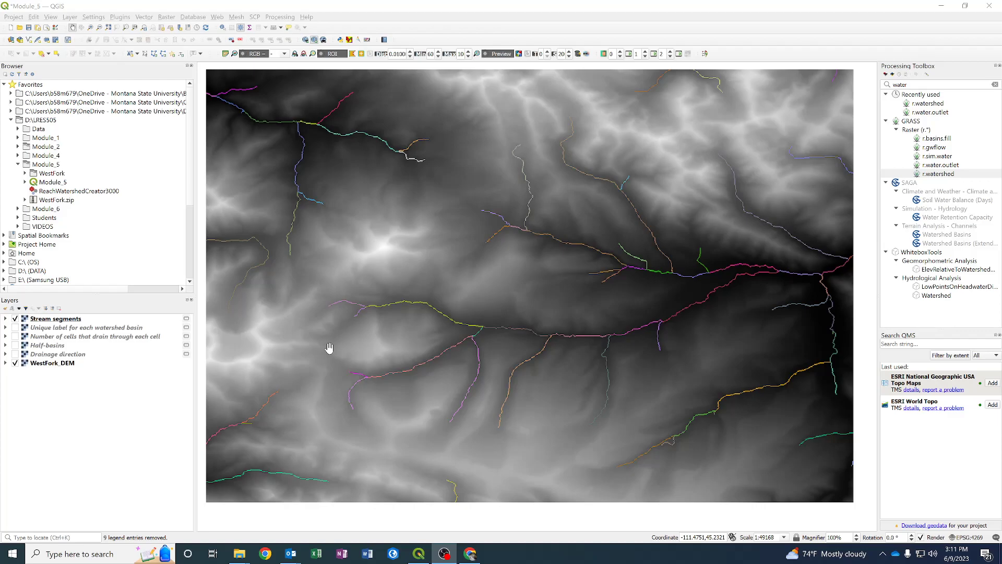
{"action": "key", "text": "alt+Tab"}
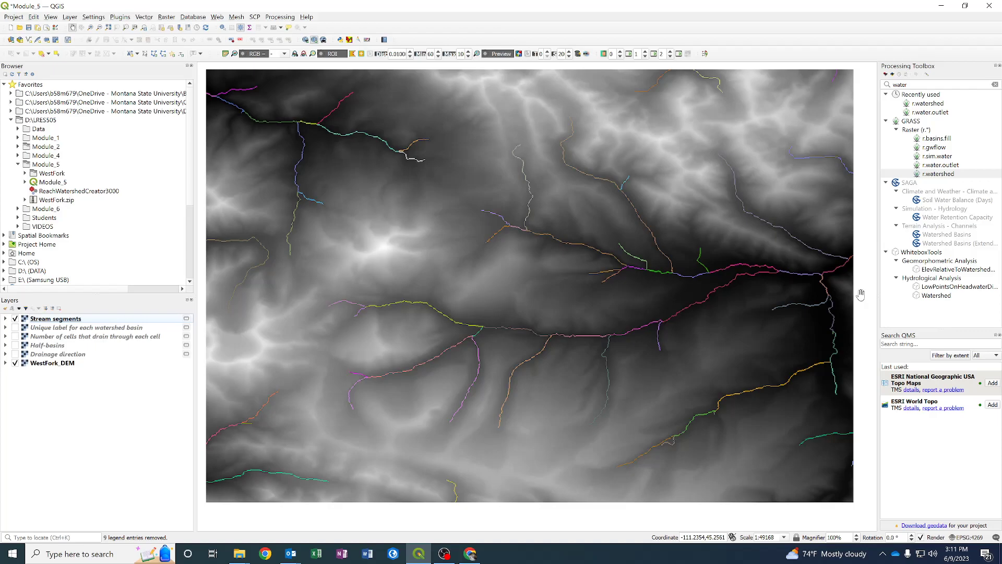
Step: Hide the stream segments, show the number of cells that drain through each cell, and identify that layer's value on the map
{"action": "scroll", "coordinate": [589, 340], "scroll_direction": "up", "scroll_amount": 3}
{"action": "scroll", "coordinate": [628, 291], "scroll_direction": "down", "scroll_amount": 2}
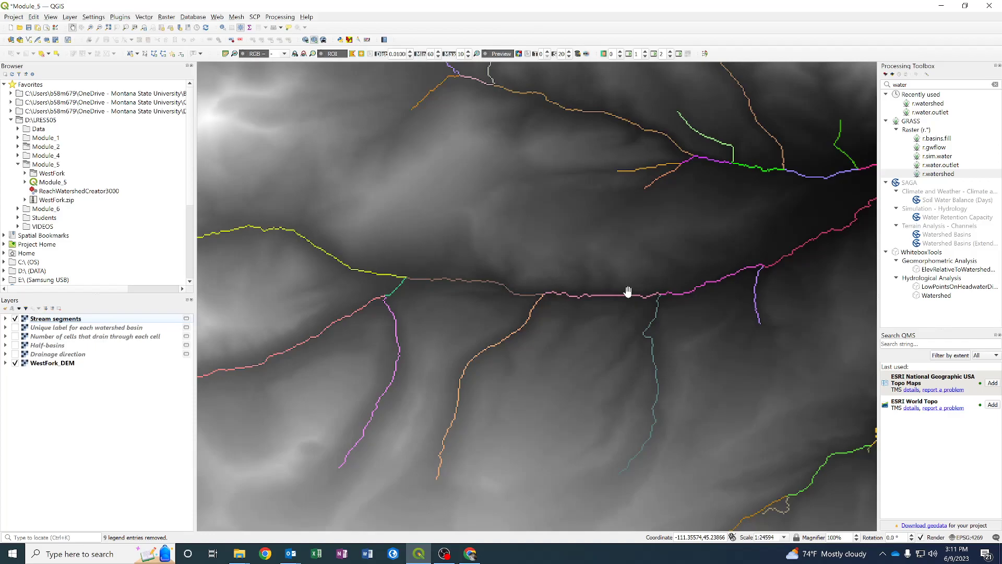
{"action": "key", "text": "ctrl+shift+f"}
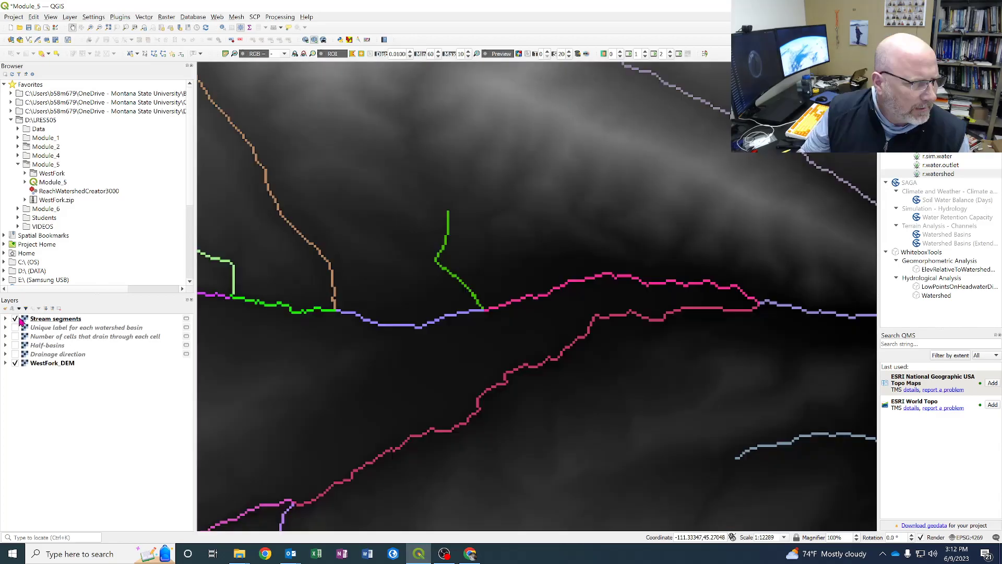
{"action": "left_click", "coordinate": [17, 319]}
{"action": "left_click", "coordinate": [19, 337]}
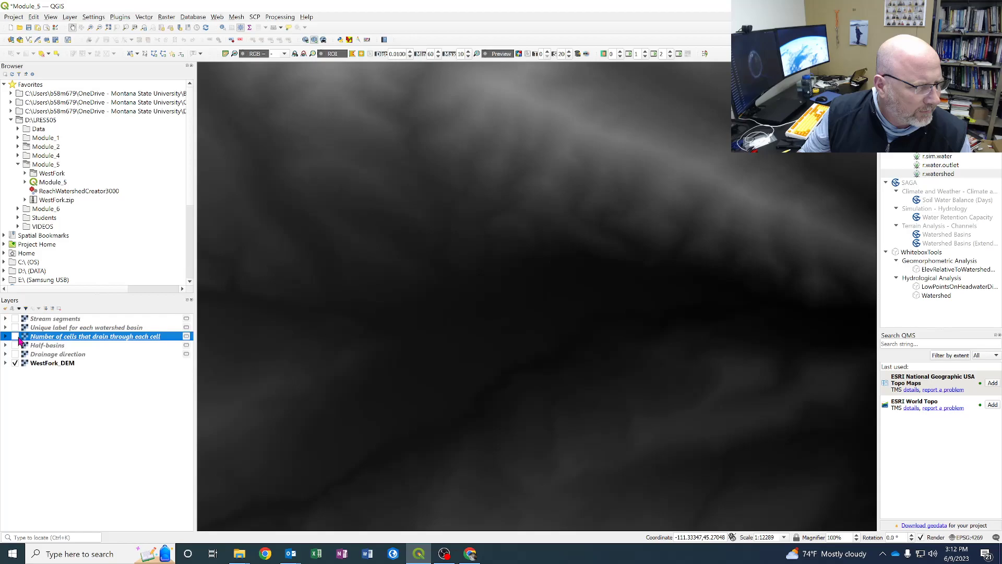
{"action": "left_click", "coordinate": [16, 337]}
{"action": "left_click", "coordinate": [743, 179]}
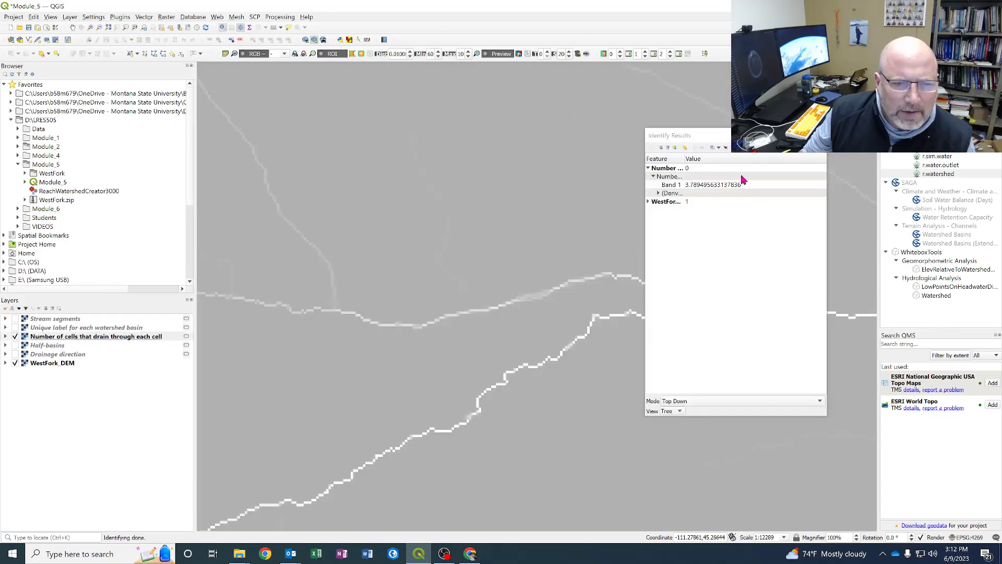
{"action": "left_click", "coordinate": [649, 202]}
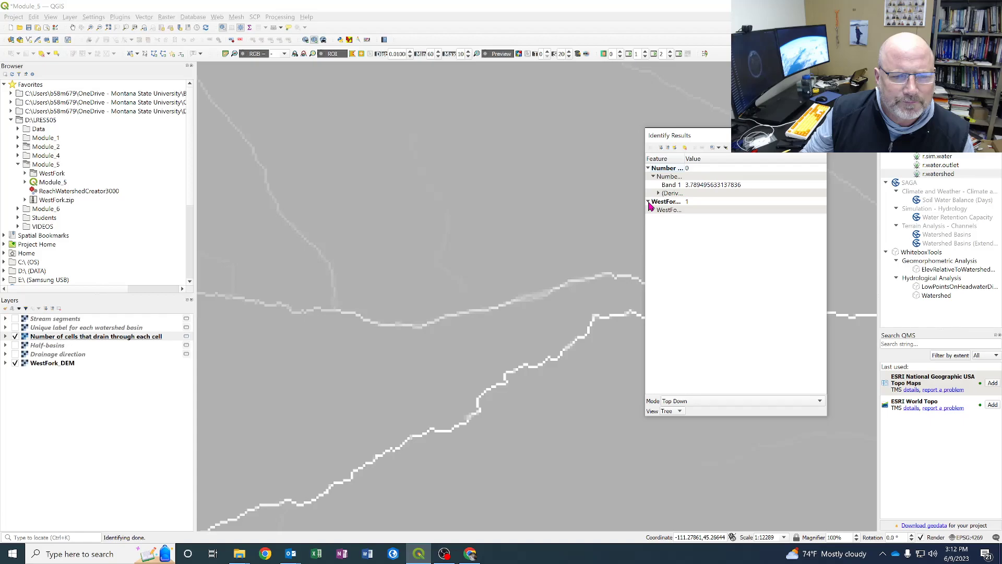
Step: Check the value range in the drained-cells layer's legend, and hide that layer so the stream segments are displayed again
{"action": "left_click", "coordinate": [5, 336]}
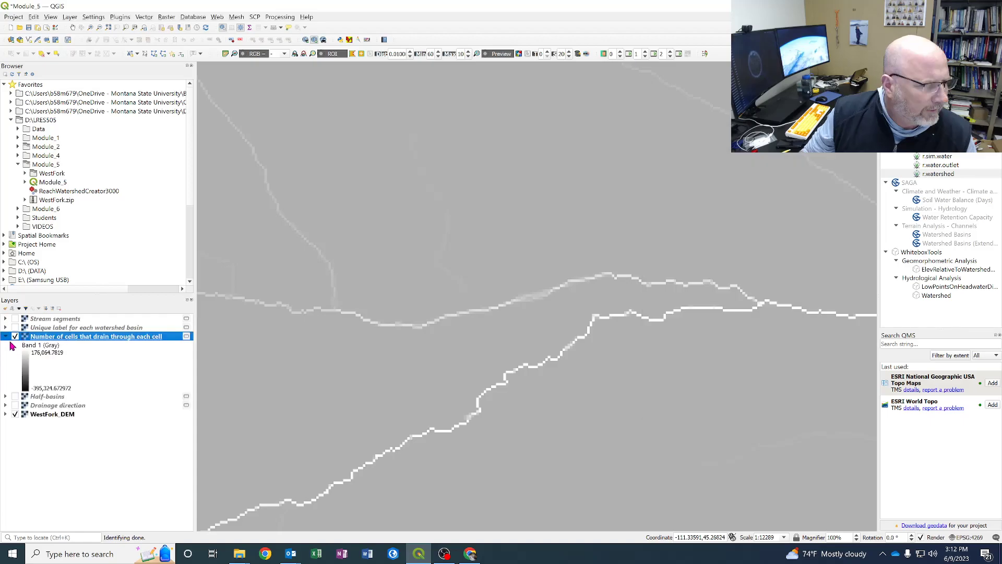
{"action": "left_click", "coordinate": [6, 336]}
{"action": "left_click", "coordinate": [15, 336]}
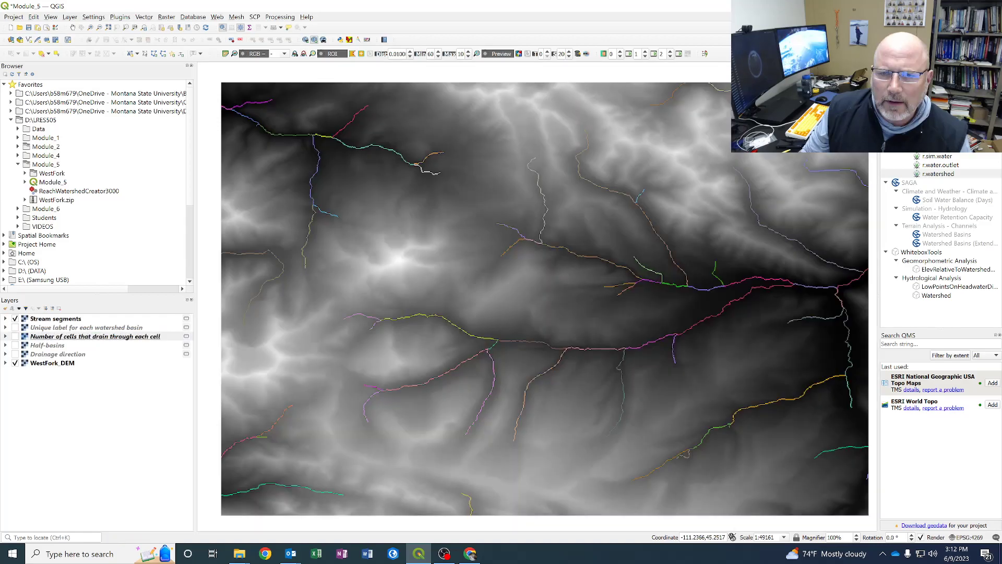
Step: Find r.thin in the toolbox and run it on the stream segments raster with temporary output
{"action": "type", "text": "thi"}
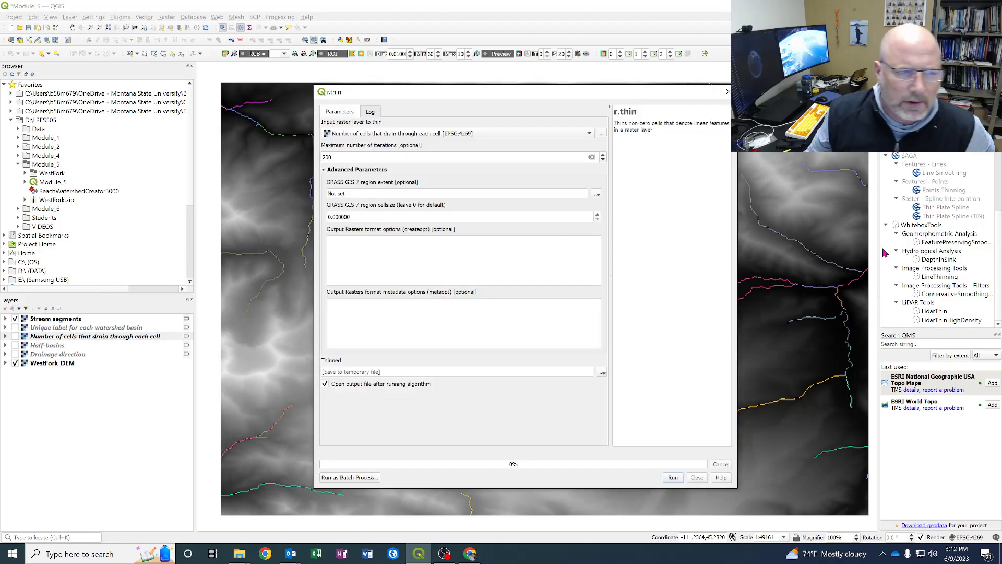
{"action": "left_click", "coordinate": [352, 134]}
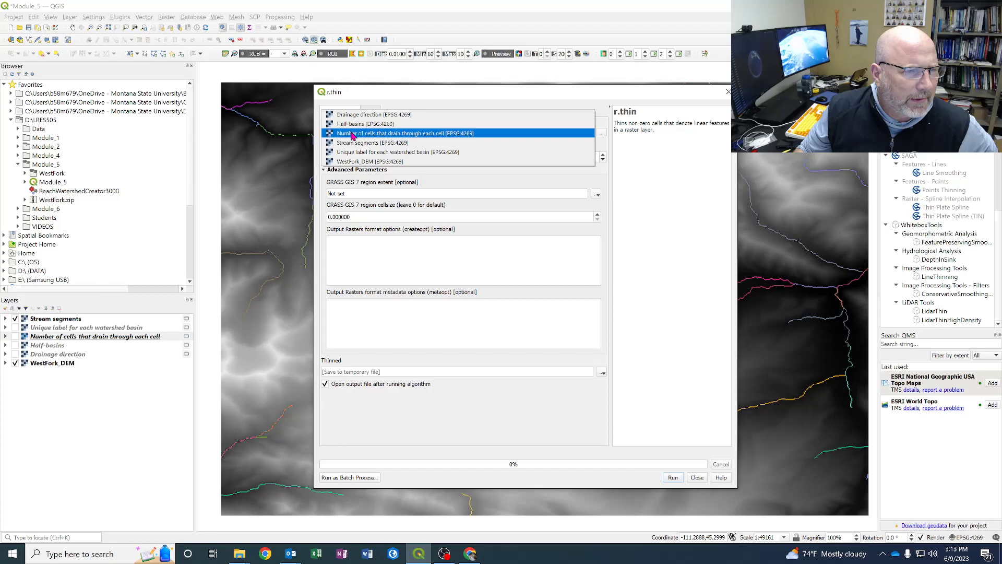
{"action": "left_click", "coordinate": [674, 478]}
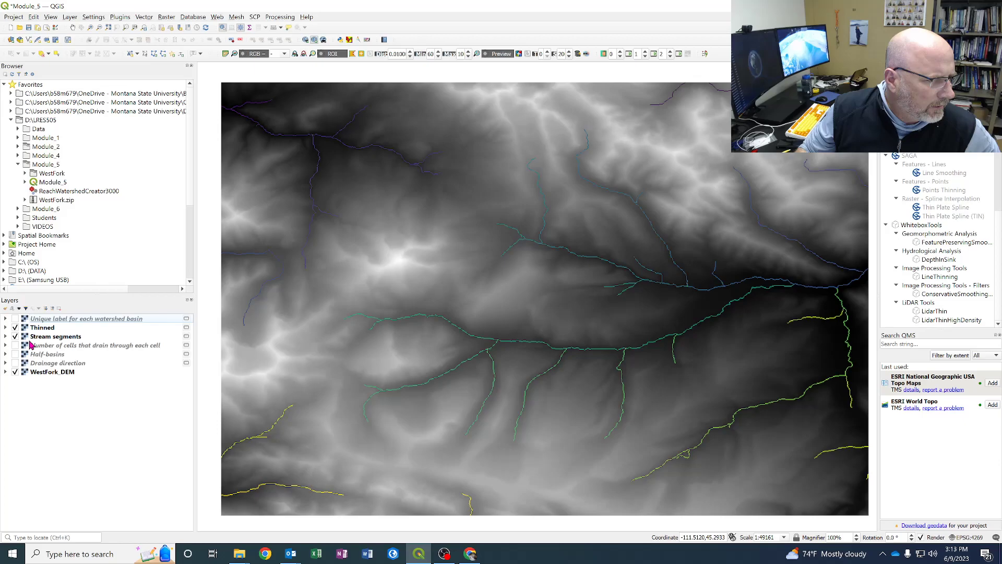
Step: Move the watershed basin label layer below the stream segments, and toggle the Thinned layer to compare it with the original streams
{"action": "left_click_drag", "start_coordinate": [30, 341], "coordinate": [30, 340]}
{"action": "left_click", "coordinate": [16, 318]}
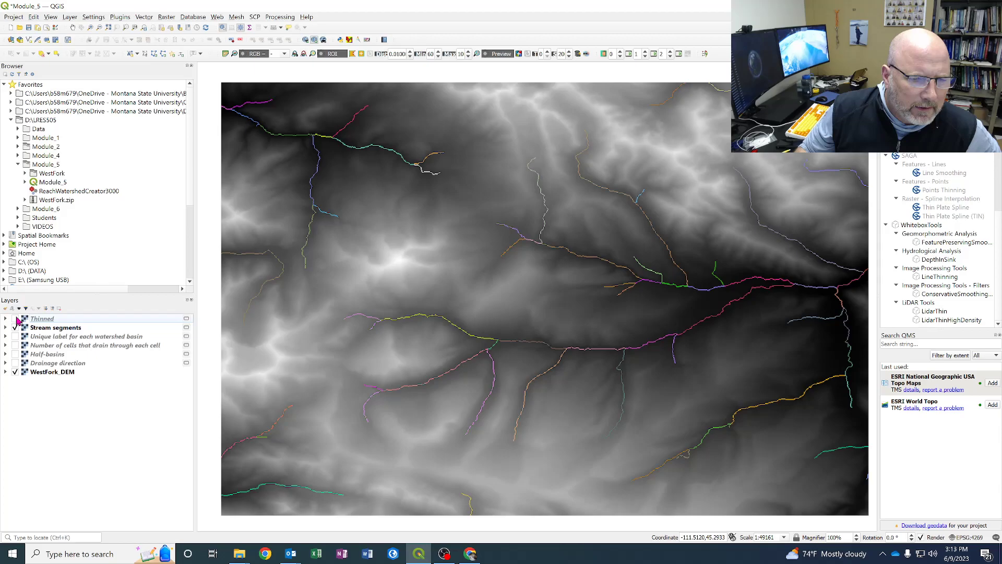
{"action": "left_click", "coordinate": [15, 318]}
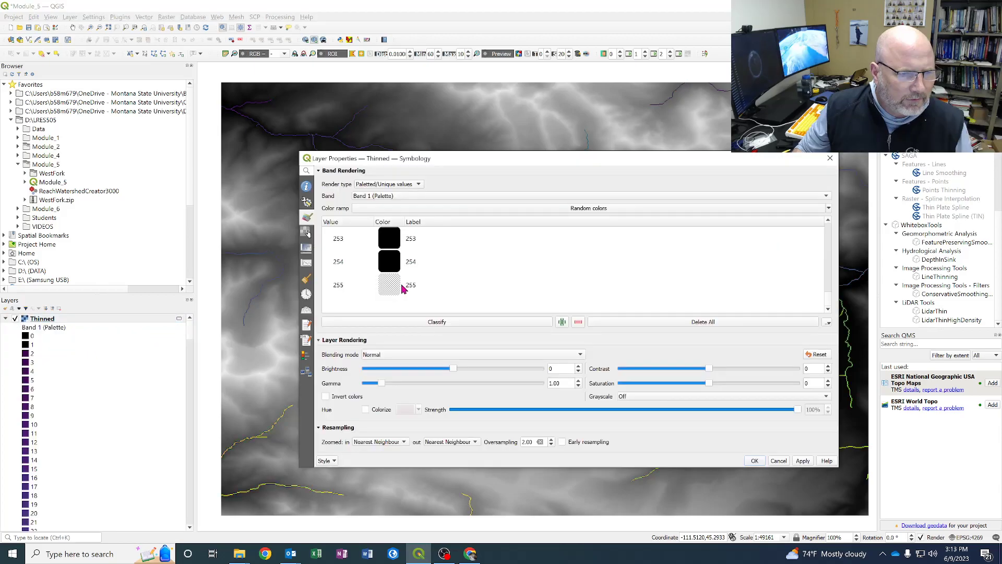
Step: Recolour the Thinned layer's palette black and compare its cells with the underlying stream segments at a stream junction
{"action": "double_click", "coordinate": [402, 287]}
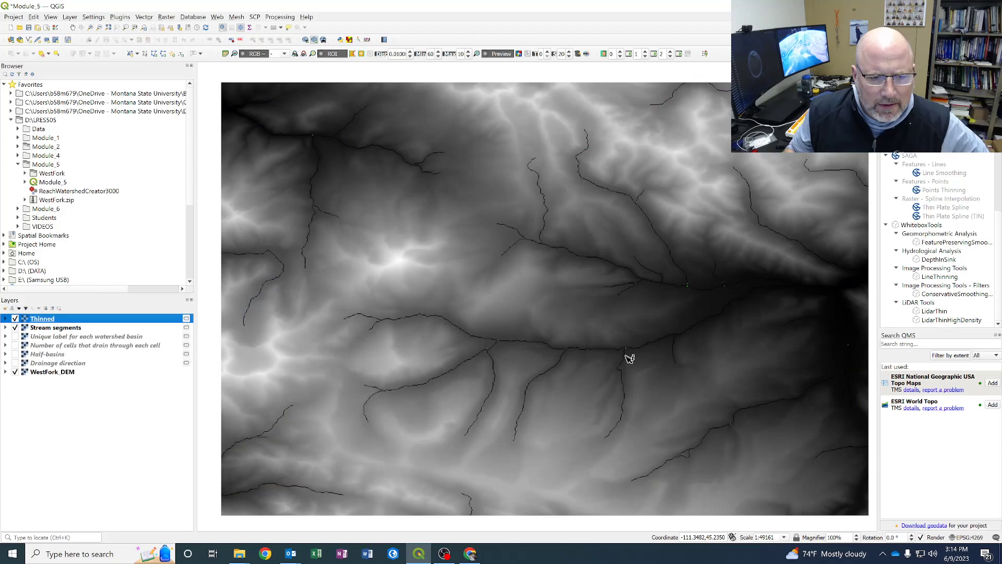
{"action": "scroll", "coordinate": [630, 358], "scroll_direction": "up", "scroll_amount": 4}
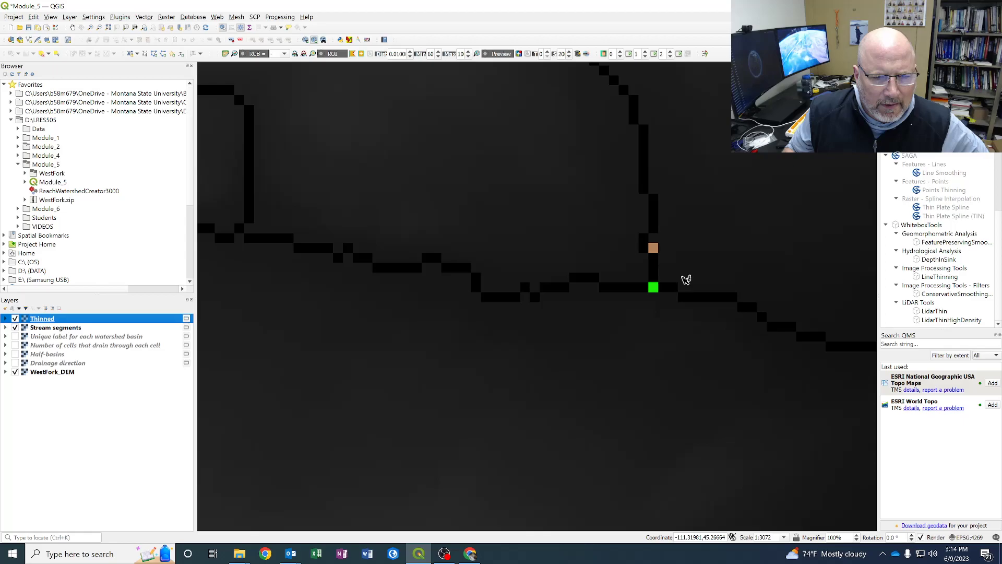
{"action": "scroll", "coordinate": [658, 258], "scroll_direction": "up", "scroll_amount": 1}
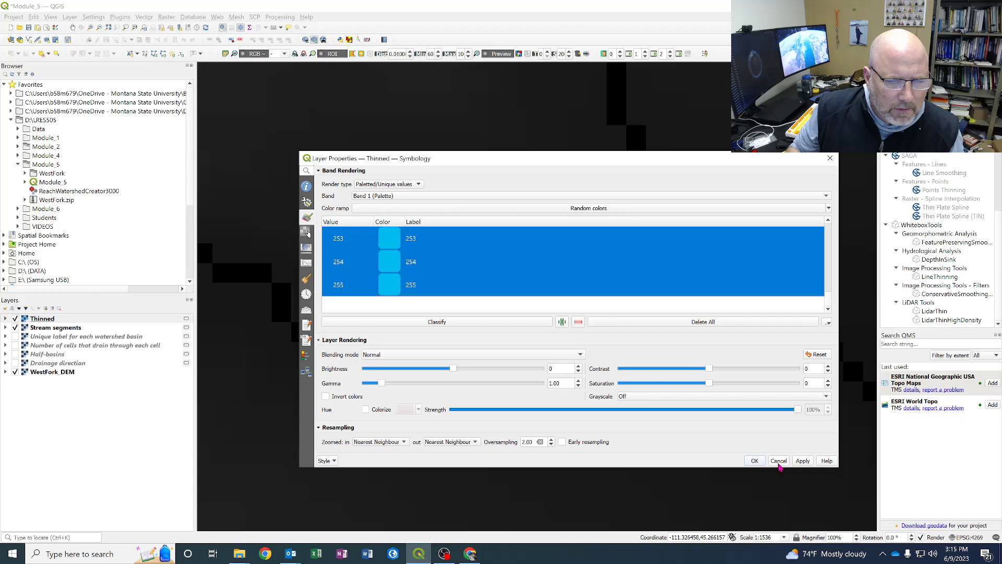
Step: Recolour the Thinned layer's palette values light blue and hide the stream segments layer
{"action": "left_click", "coordinate": [778, 460]}
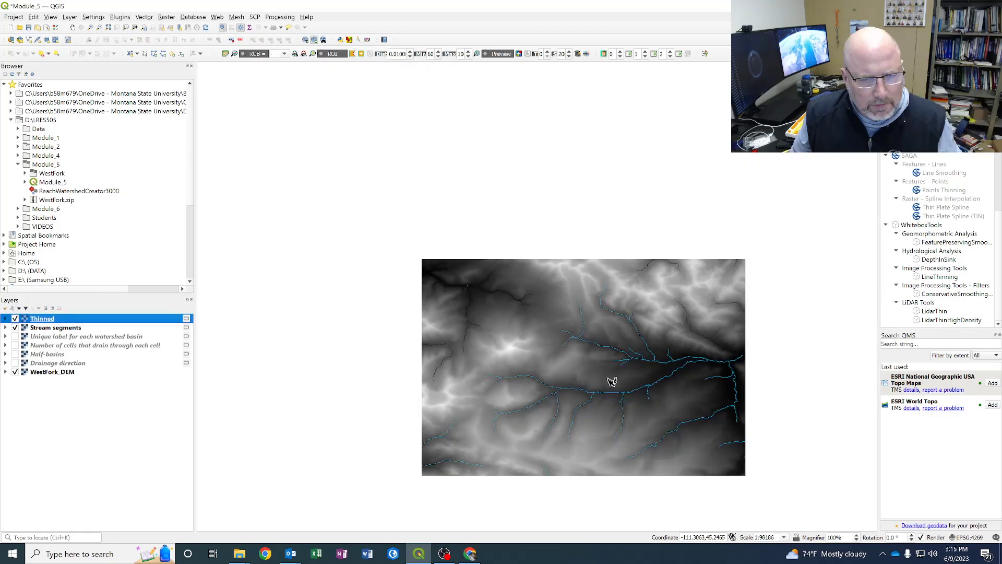
{"action": "left_click", "coordinate": [15, 327]}
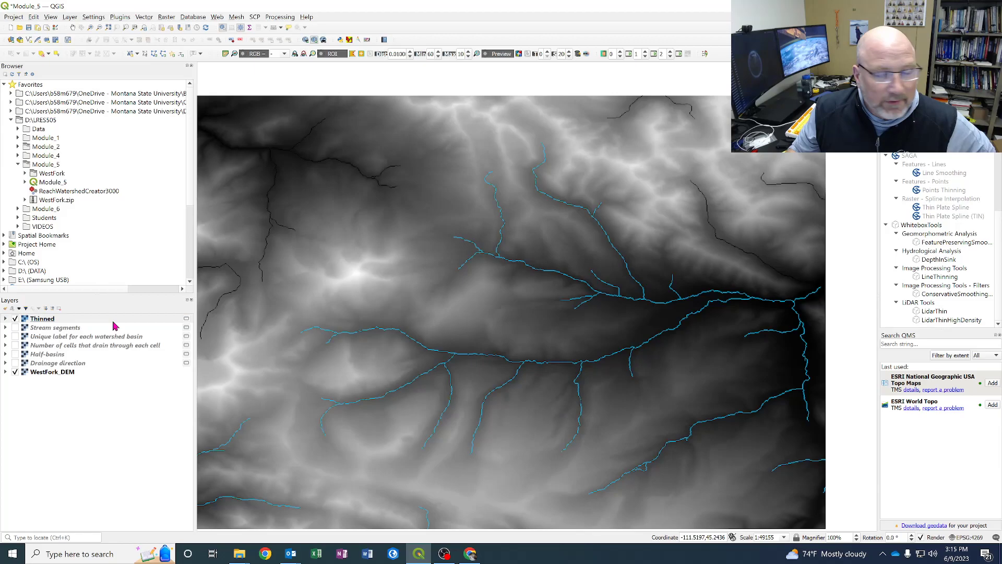
Step: Search the processing toolbox for r.to.ve and open the r.to.vect algorithm
{"action": "type", "text": "v"}
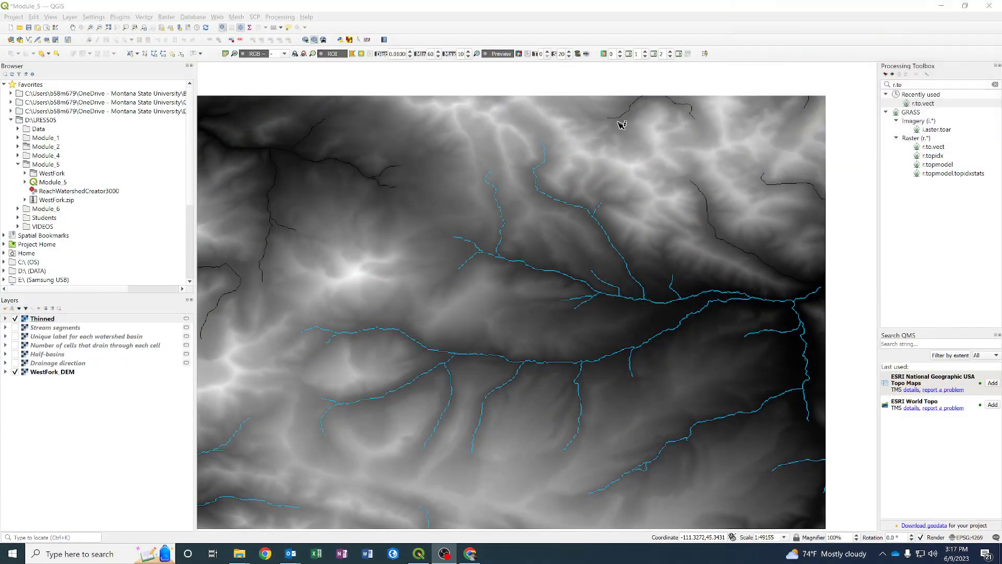
{"action": "left_click", "coordinate": [914, 84]}
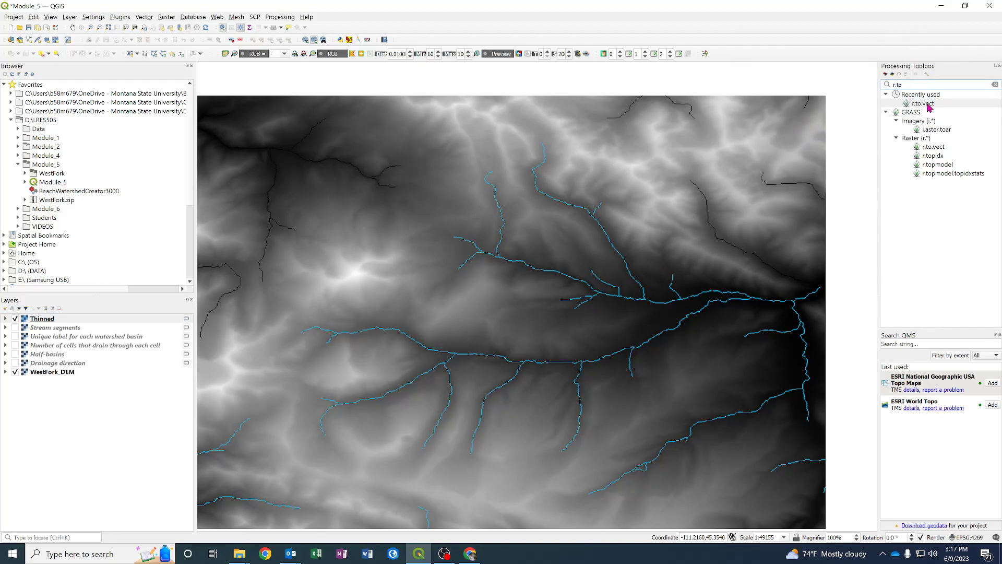
{"action": "type", "text": "."}
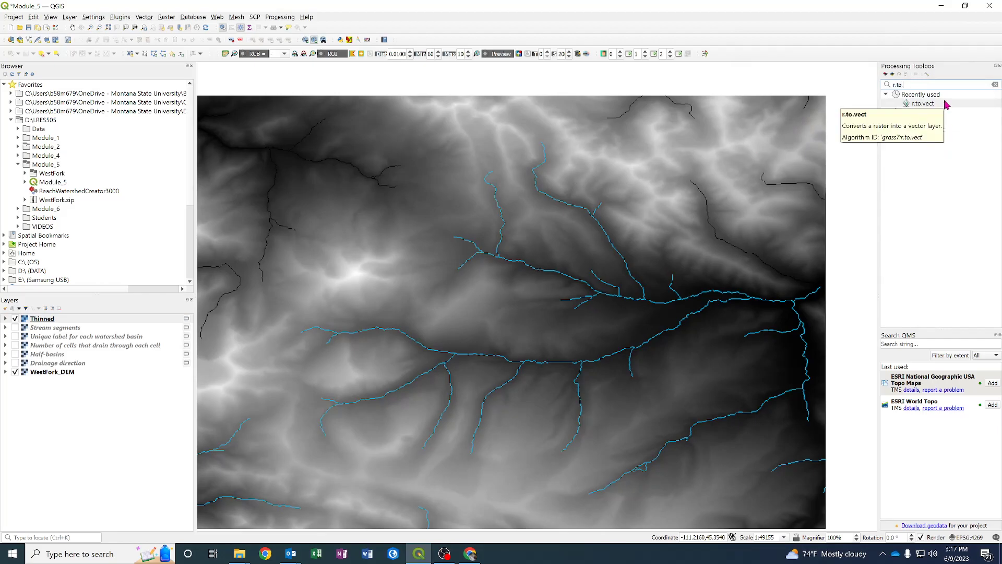
{"action": "type", "text": "ve"}
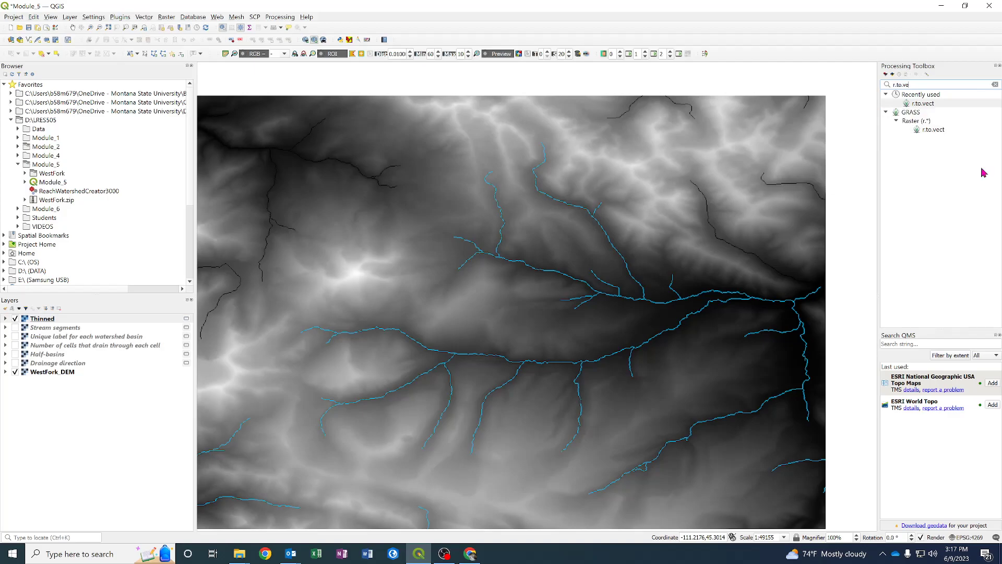
{"action": "double_click", "coordinate": [937, 130]}
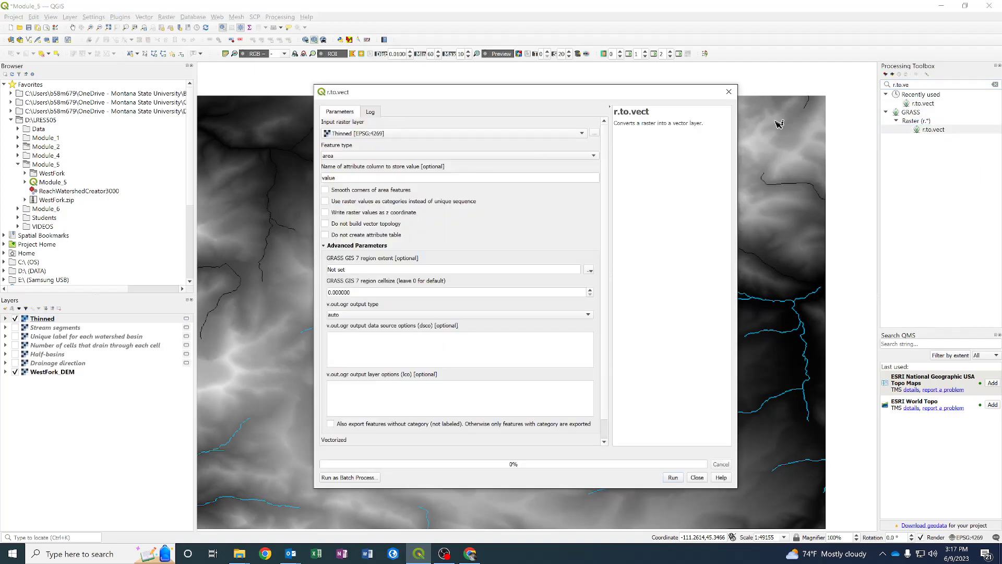
Step: Convert the Thinned raster to a temporary vector layer with feature type line, and close the r.to.vect dialog
{"action": "left_click", "coordinate": [395, 134]}
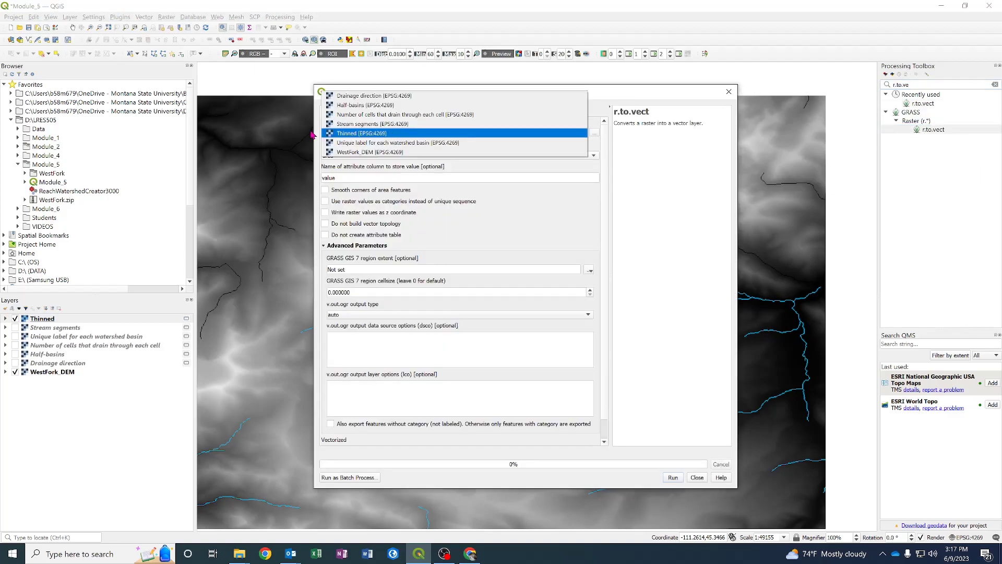
{"action": "left_click", "coordinate": [417, 133]}
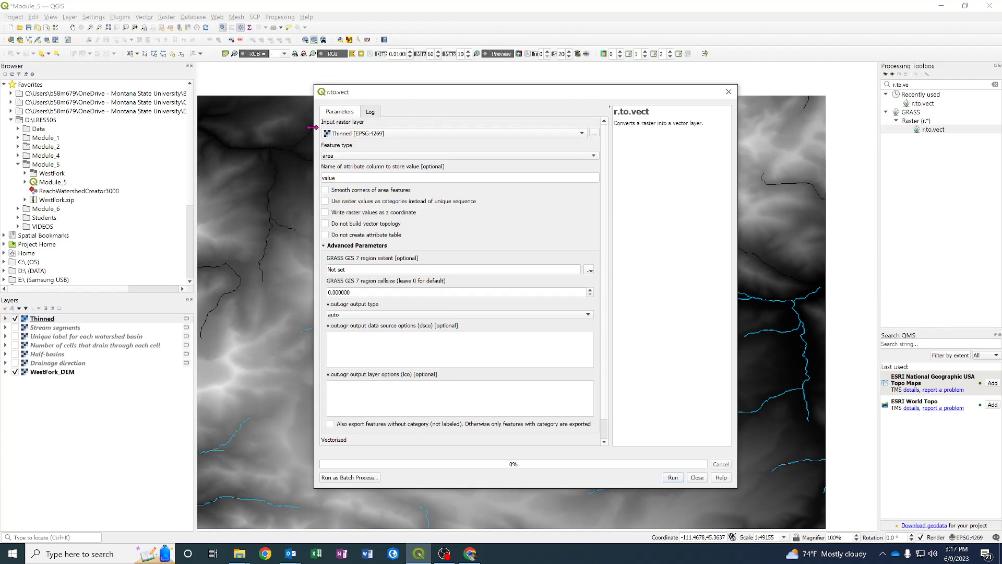
{"action": "left_click", "coordinate": [334, 157]}
{"action": "left_click", "coordinate": [334, 138]}
{"action": "scroll", "coordinate": [604, 208], "scroll_direction": "down", "scroll_amount": 1}
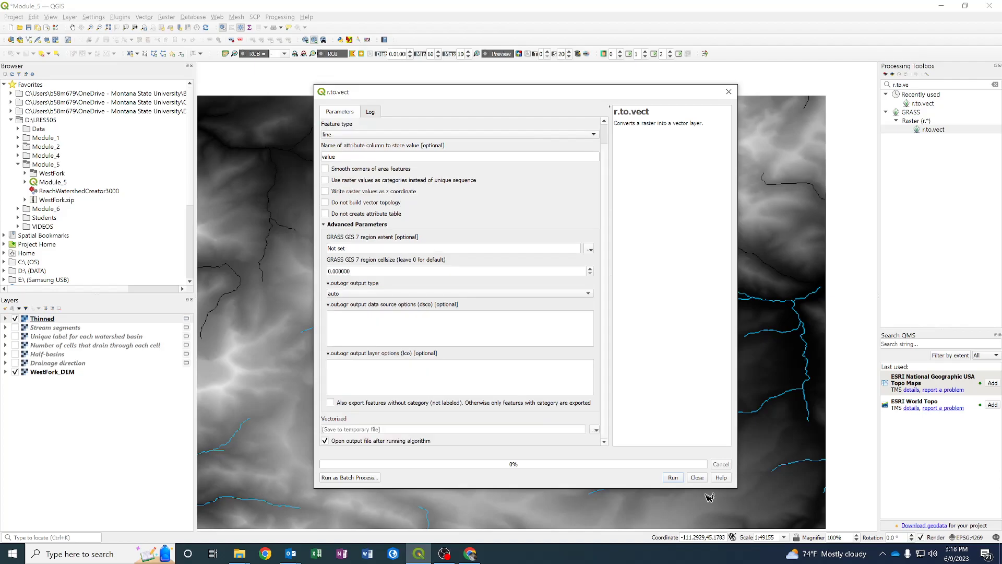
{"action": "left_click", "coordinate": [672, 478]}
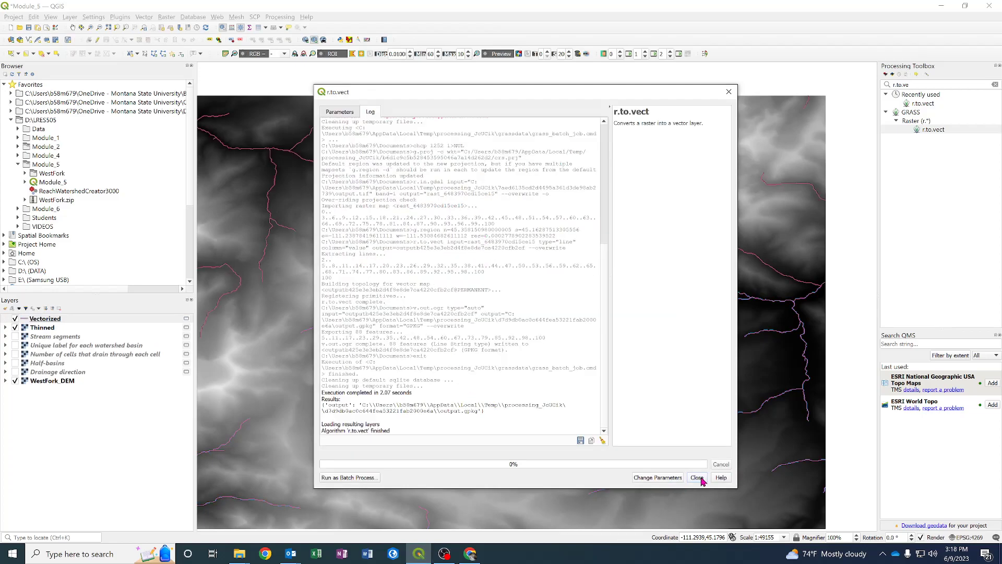
{"action": "left_click", "coordinate": [697, 478]}
Step: Hide the Thinned raster and inspect the Vectorized stream lines up close, toggling the raster to compare their alignment
{"action": "left_click", "coordinate": [15, 327]}
{"action": "left_click", "coordinate": [45, 319]}
{"action": "scroll", "coordinate": [571, 368], "scroll_direction": "up", "scroll_amount": 3}
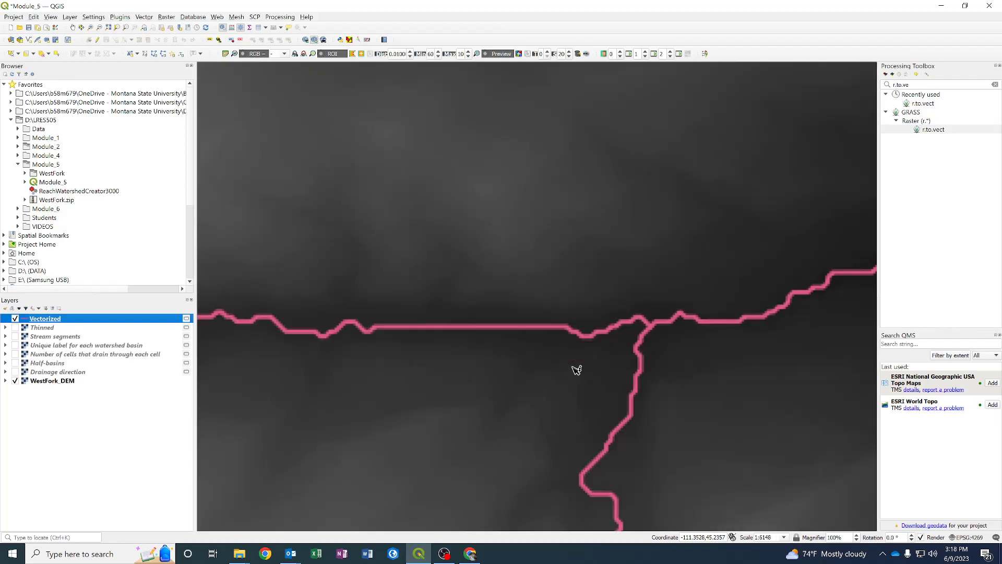
{"action": "scroll", "coordinate": [574, 339], "scroll_direction": "up", "scroll_amount": 1}
{"action": "left_click", "coordinate": [15, 328]}
{"action": "left_click", "coordinate": [15, 327]}
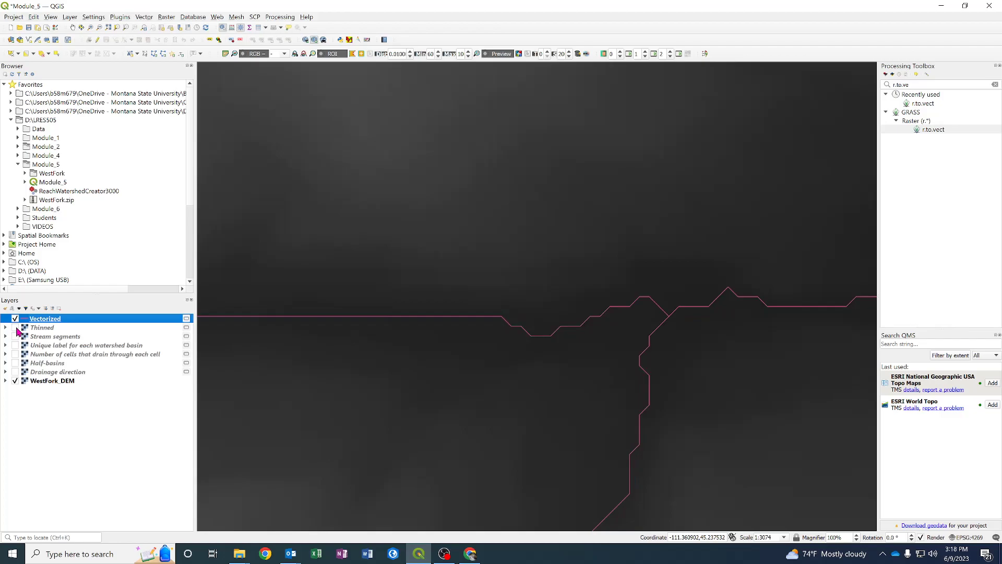
{"action": "double_click", "coordinate": [17, 328]}
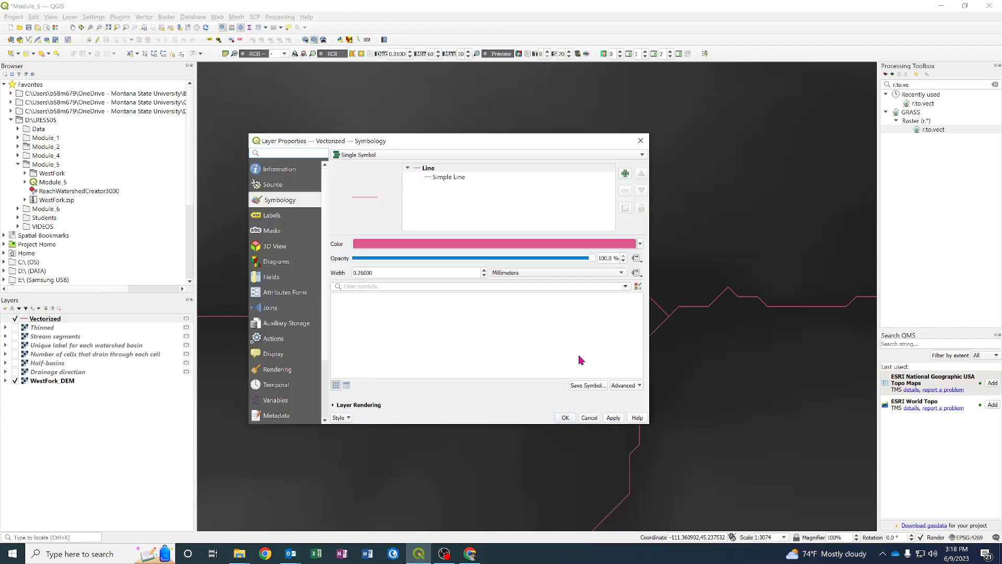
{"action": "left_click", "coordinate": [640, 141]}
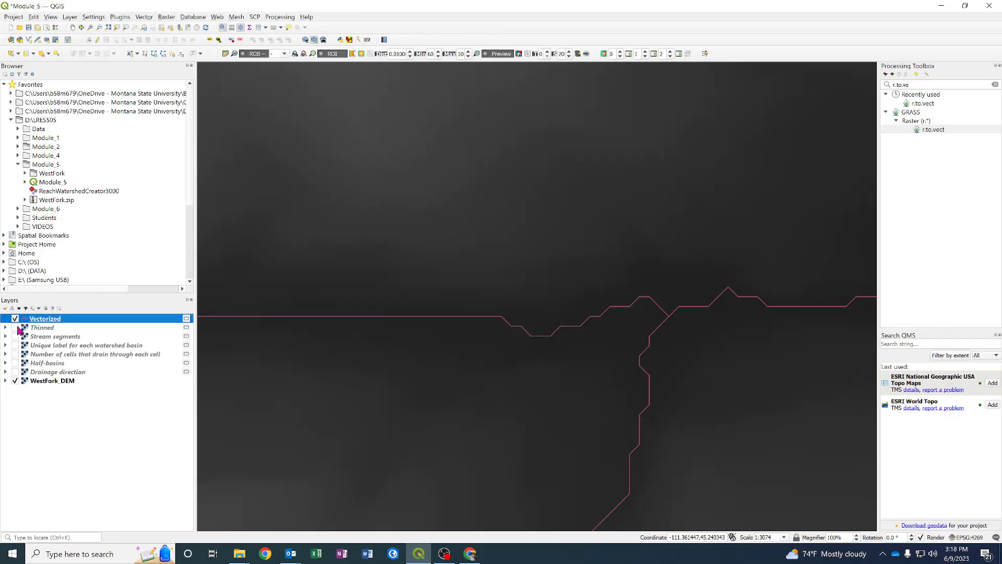
Step: Toggle the Thinned and Vectorized layers for another comparison, leaving both hidden over the WestFork DEM
{"action": "left_click", "coordinate": [15, 327]}
{"action": "left_click", "coordinate": [15, 318]}
{"action": "left_click", "coordinate": [15, 318]}
{"action": "scroll", "coordinate": [606, 407], "scroll_direction": "down", "scroll_amount": 4}
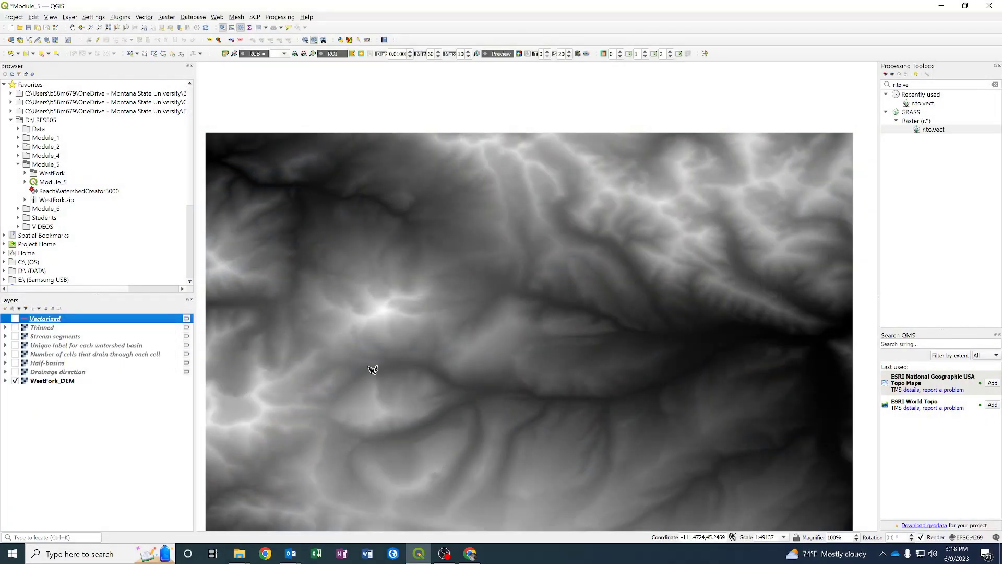
Step: Open the r.water.outlet algorithm from the GRASS raster tools and set Drainage direction as its input raster
{"action": "left_click", "coordinate": [540, 377]}
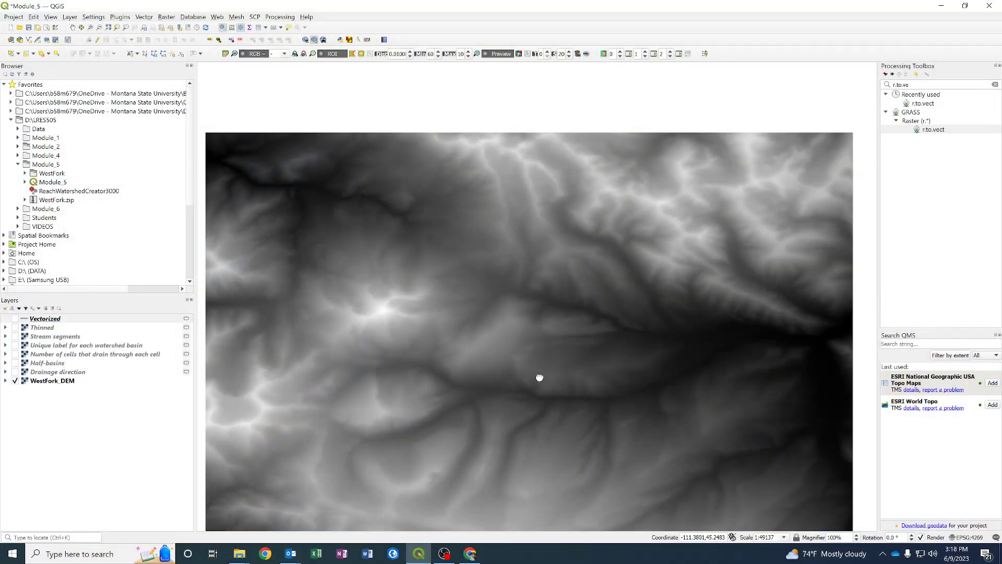
{"action": "left_click_drag", "start_coordinate": [540, 376], "coordinate": [544, 323]}
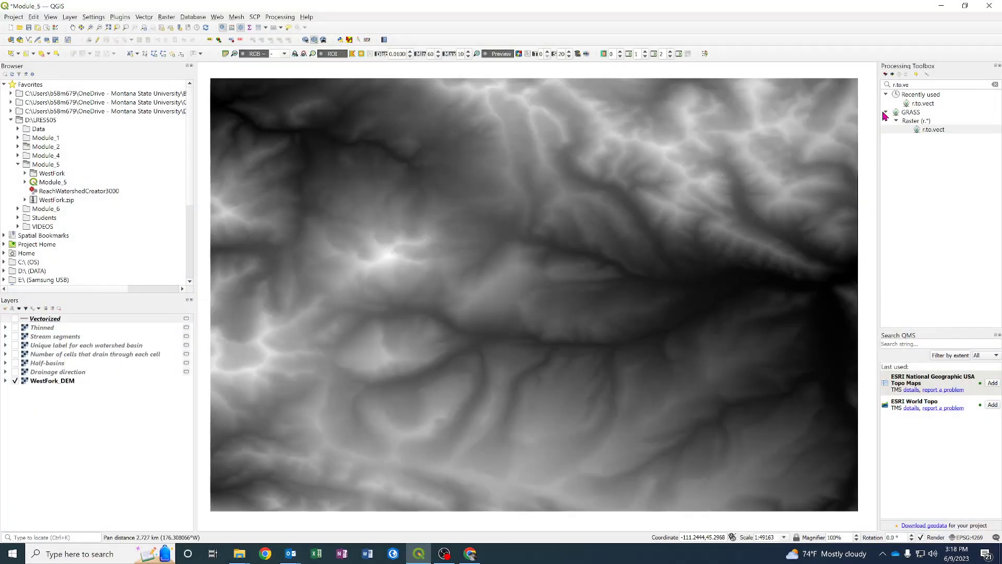
{"action": "left_click", "coordinate": [995, 84]}
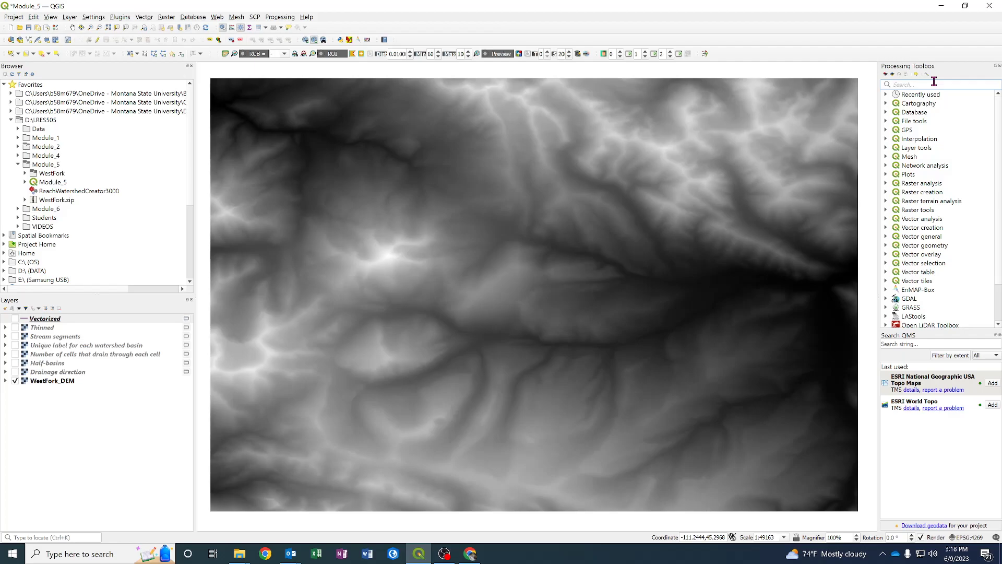
{"action": "left_click", "coordinate": [885, 308]}
{"action": "scroll", "coordinate": [960, 251], "scroll_direction": "down", "scroll_amount": 3}
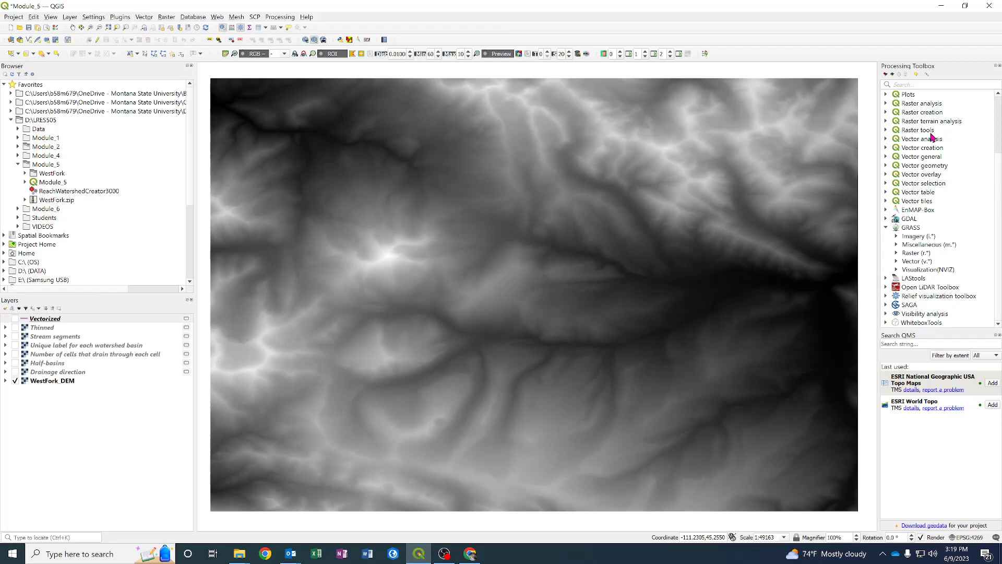
{"action": "left_click", "coordinate": [896, 252]}
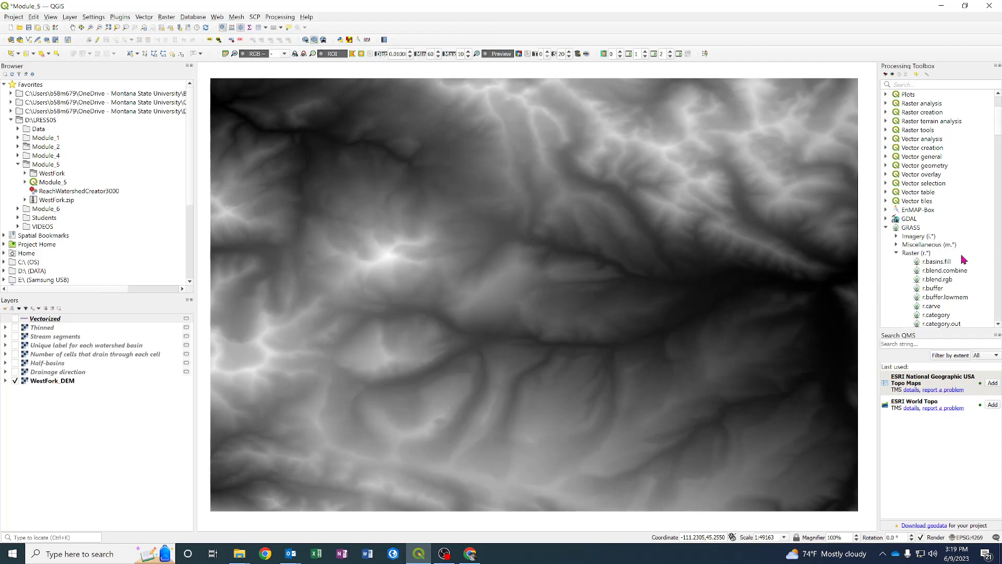
{"action": "left_click_drag", "start_coordinate": [998, 115], "coordinate": [997, 300]}
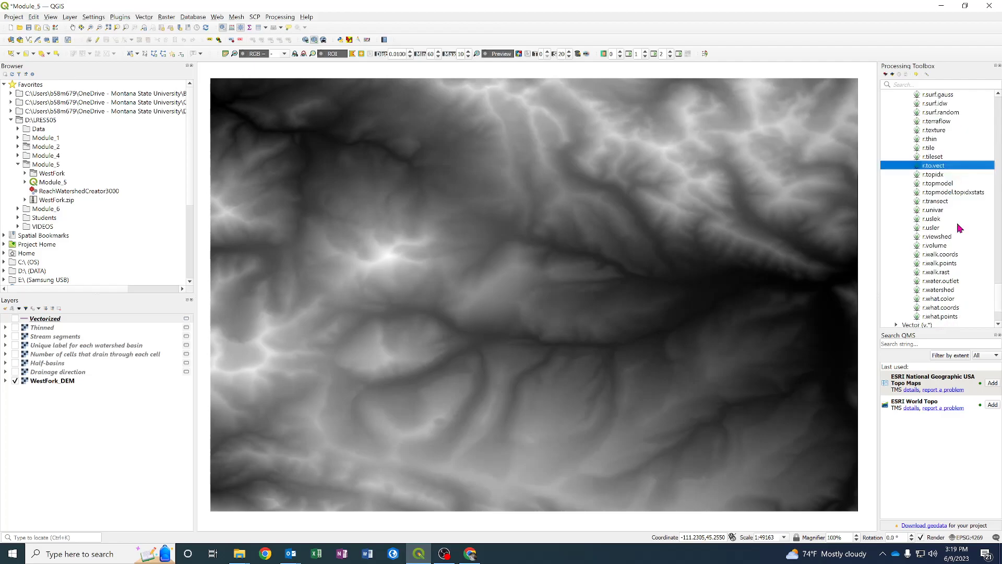
{"action": "double_click", "coordinate": [946, 281]}
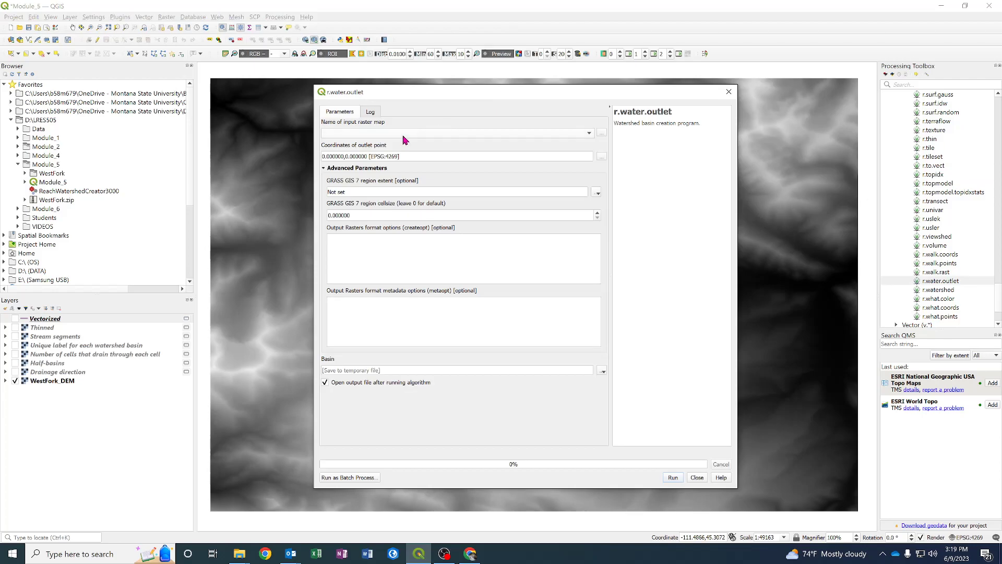
{"action": "left_click", "coordinate": [437, 136]}
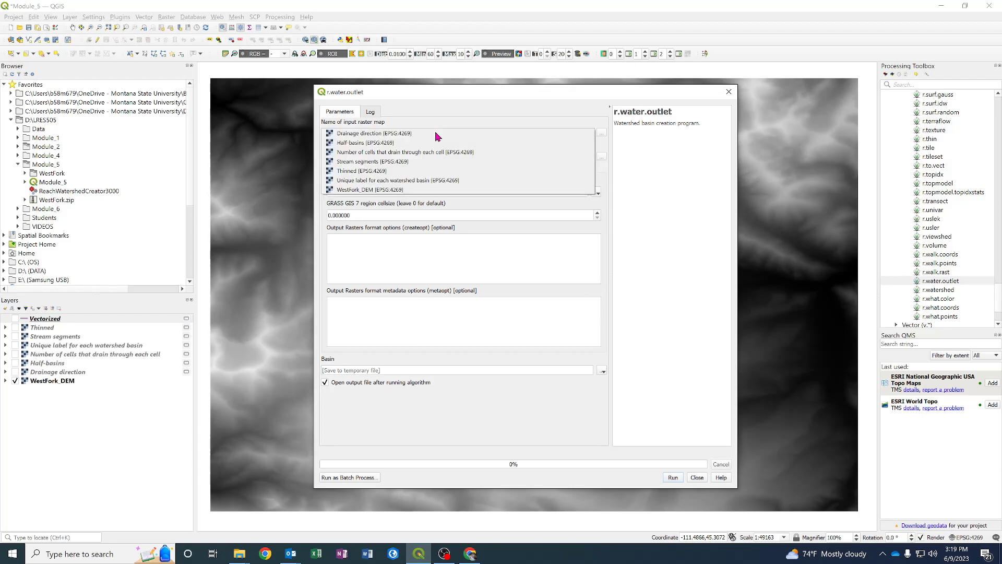
{"action": "left_click", "coordinate": [350, 135]}
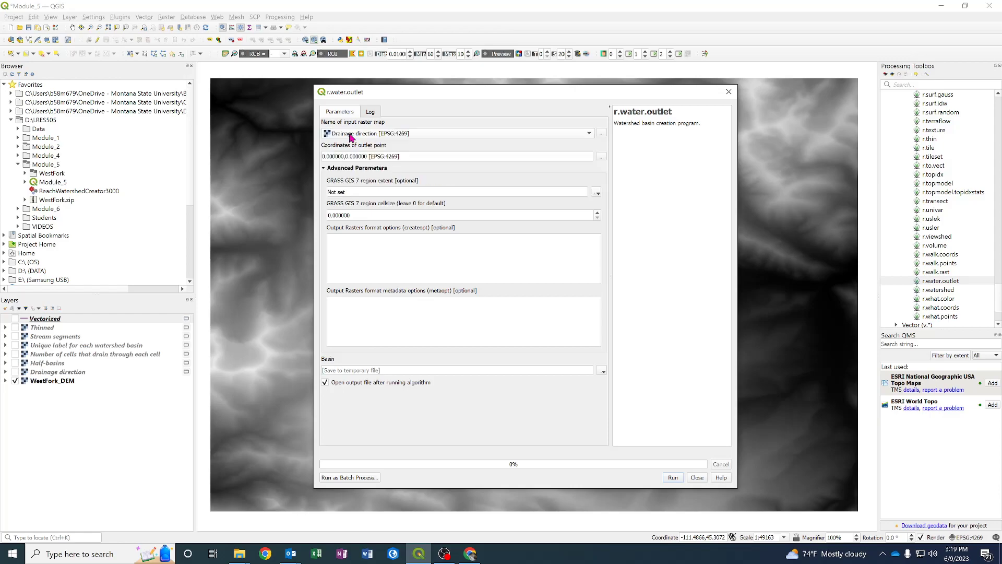
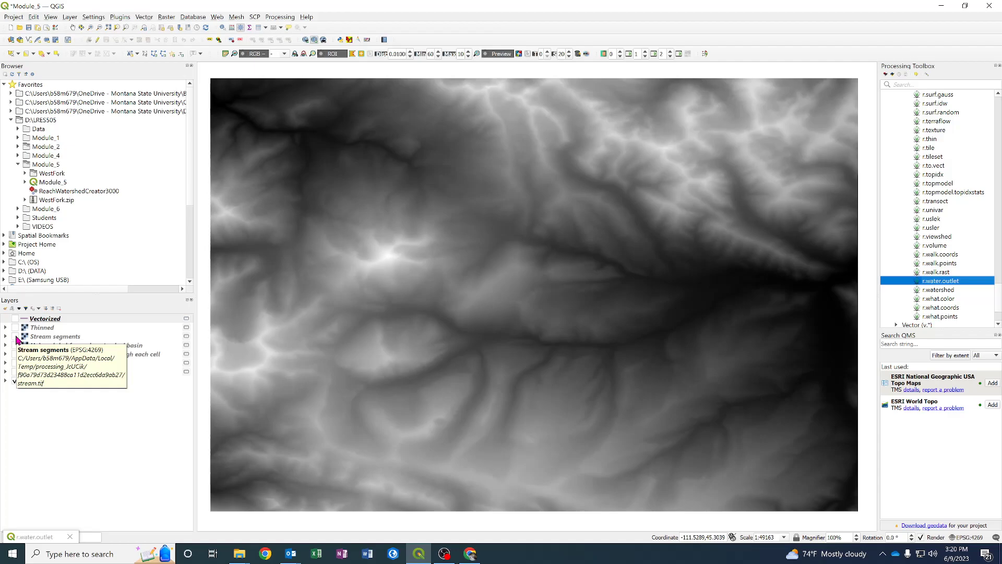
Step: Show Stream segments, pick outlet point -111.253510,45.265536 on the main stream just above the eastern confluence, and run r.water.outlet to a temporary Basin raster
{"action": "left_click", "coordinate": [16, 336]}
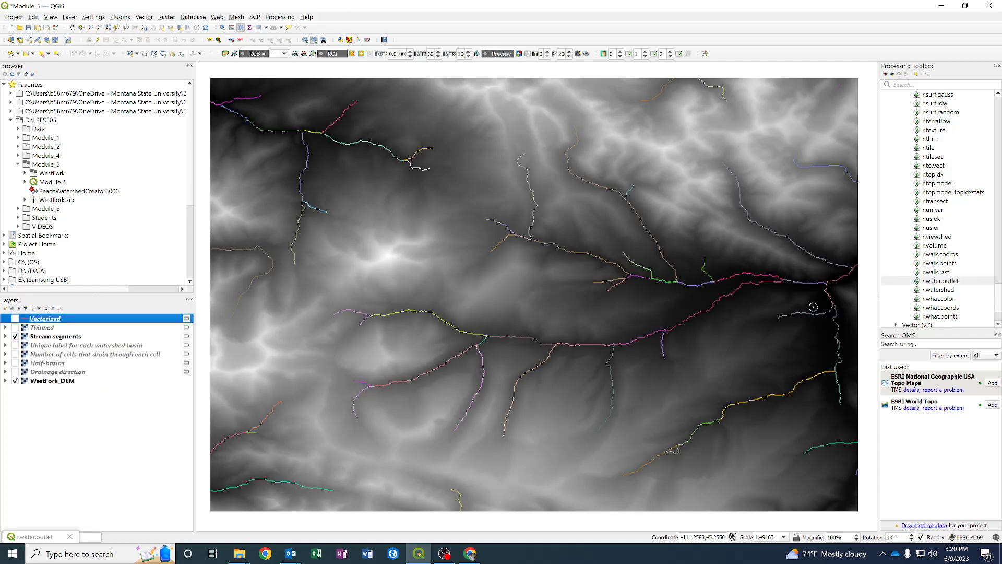
{"action": "scroll", "coordinate": [813, 307], "scroll_direction": "up", "scroll_amount": 3}
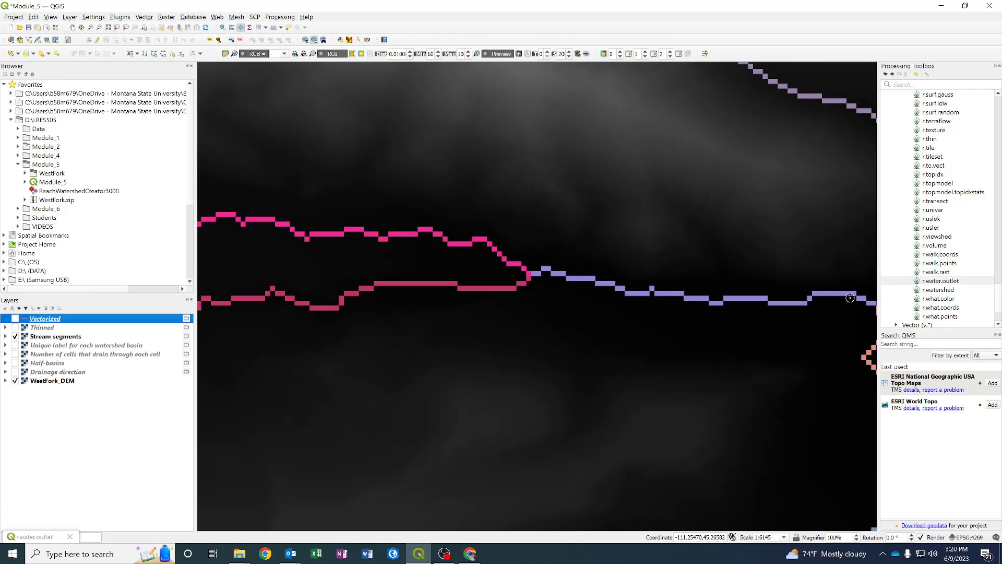
{"action": "left_click_drag", "start_coordinate": [850, 298], "coordinate": [640, 276]}
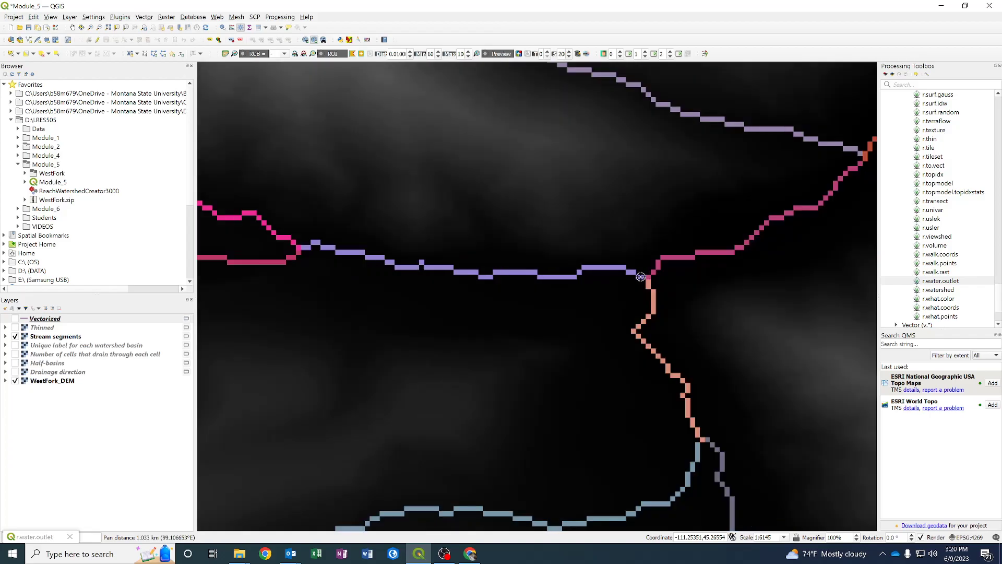
{"action": "left_click", "coordinate": [640, 277]}
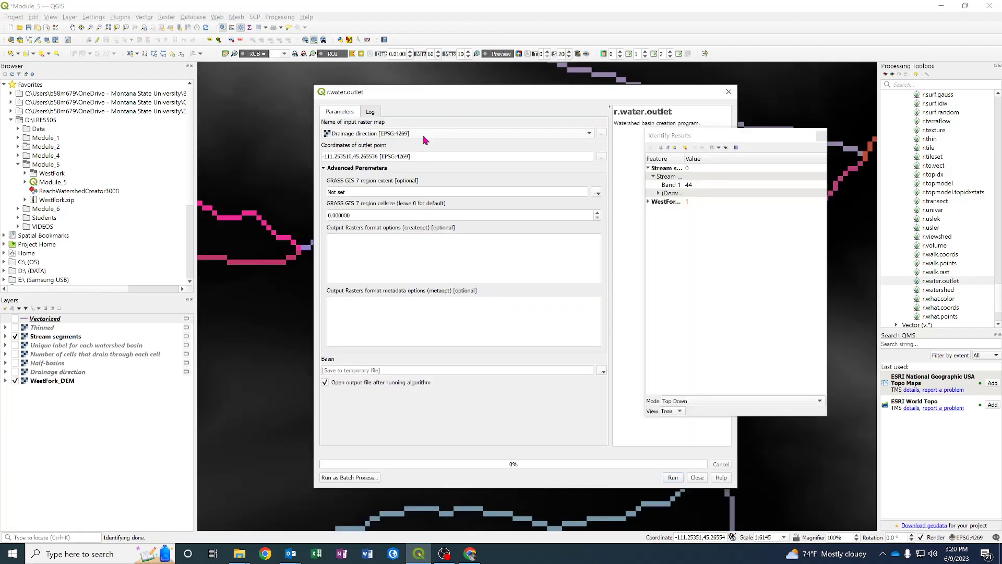
{"action": "left_click", "coordinate": [820, 137]}
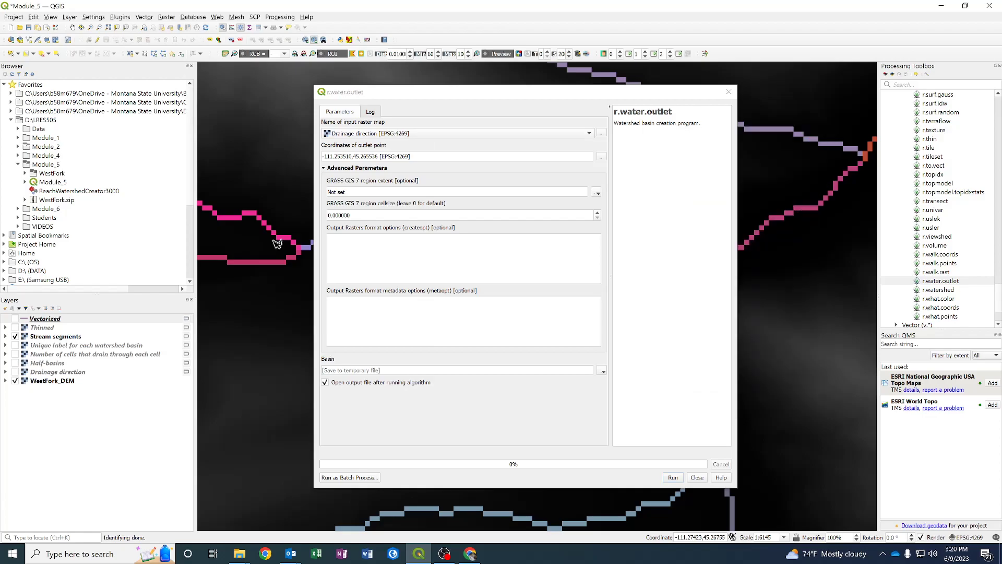
{"action": "left_click", "coordinate": [673, 477]}
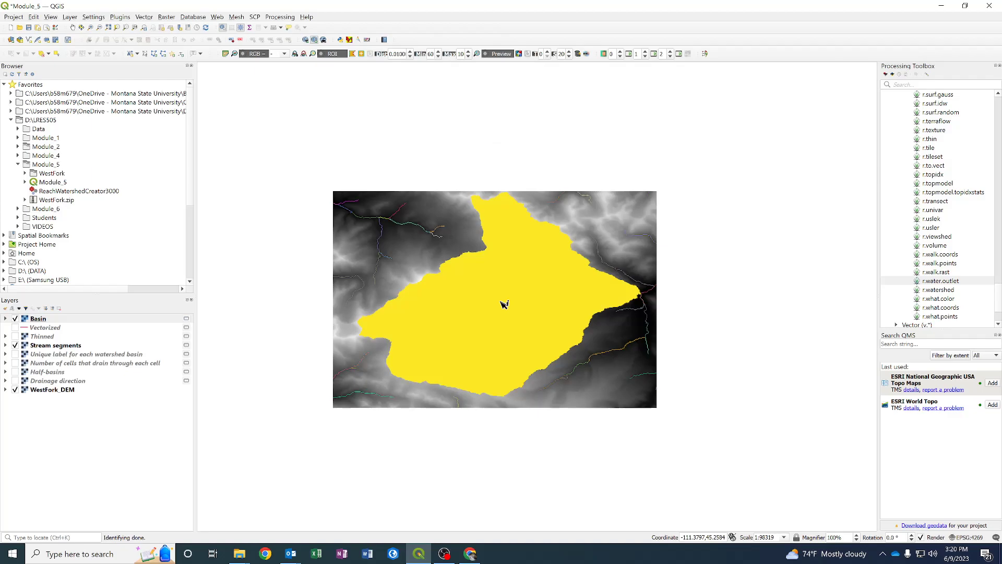
Step: Place Stream segments above the Basin layer and examine how the streams meet the basin boundary at the outlet
{"action": "left_click_drag", "start_coordinate": [504, 304], "coordinate": [541, 348]}
{"action": "scroll", "coordinate": [613, 364], "scroll_direction": "up", "scroll_amount": 1}
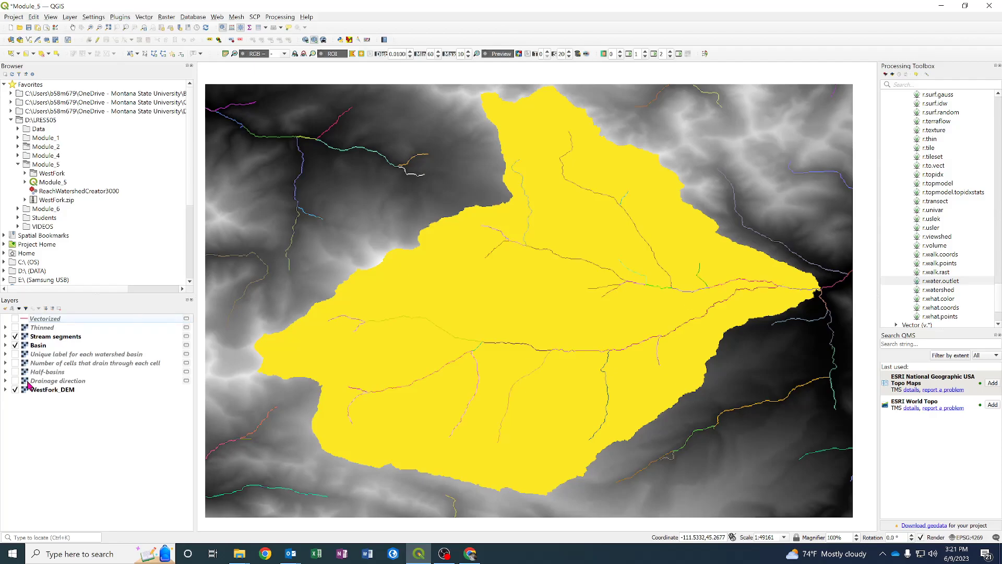
{"action": "scroll", "coordinate": [822, 291], "scroll_direction": "up", "scroll_amount": 2}
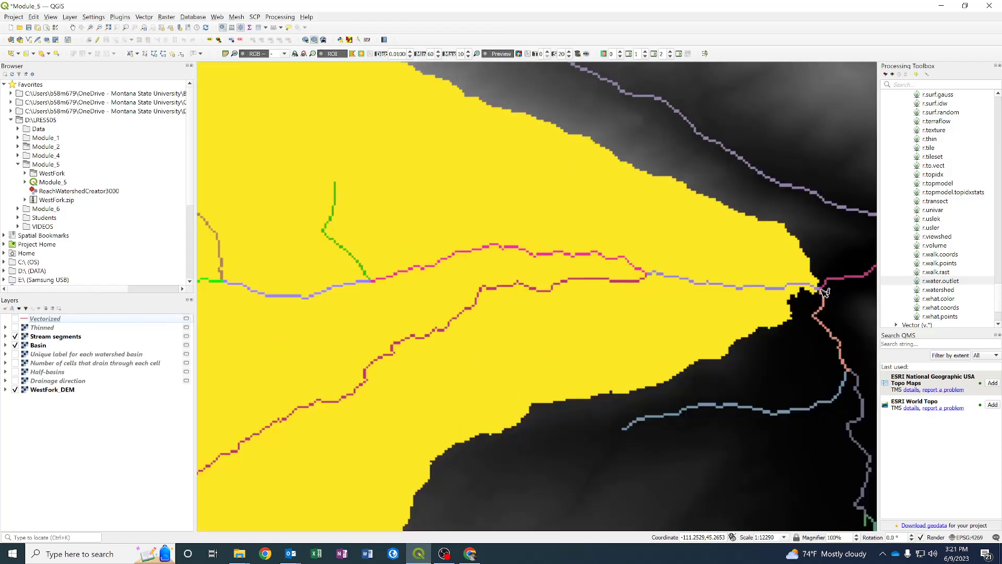
{"action": "scroll", "coordinate": [823, 291], "scroll_direction": "up", "scroll_amount": 3}
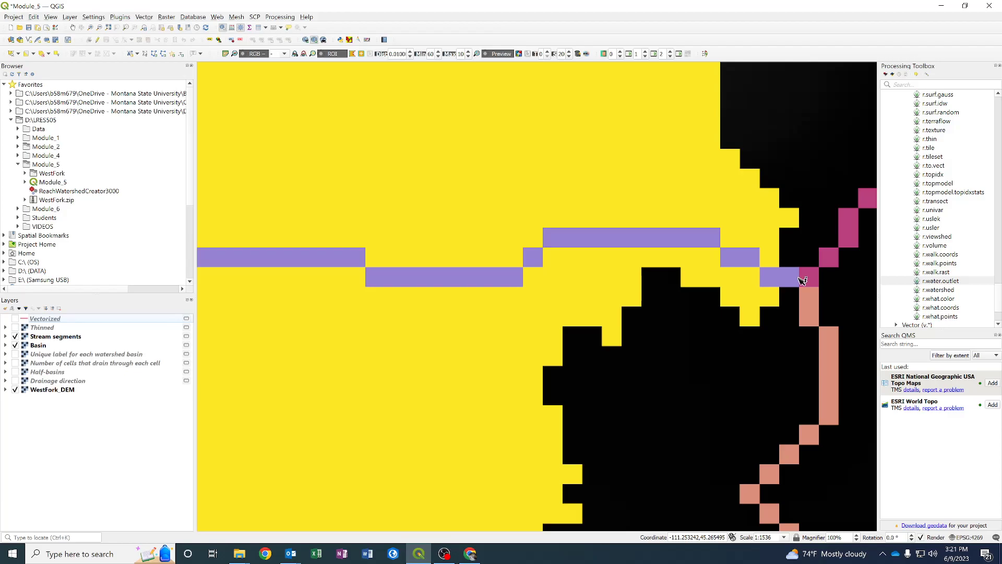
{"action": "right_click", "coordinate": [55, 338]}
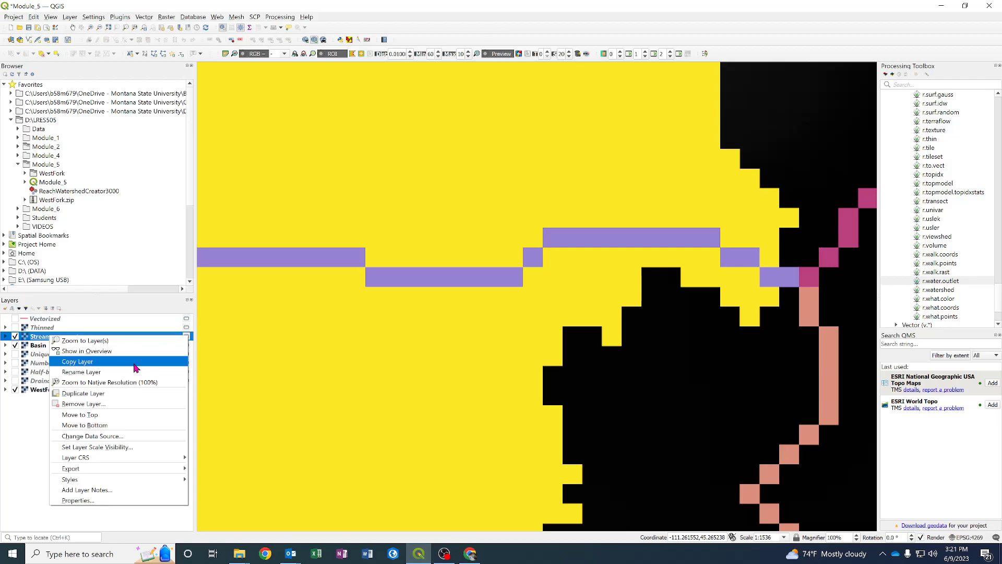
{"action": "mouse_move", "coordinate": [94, 480]}
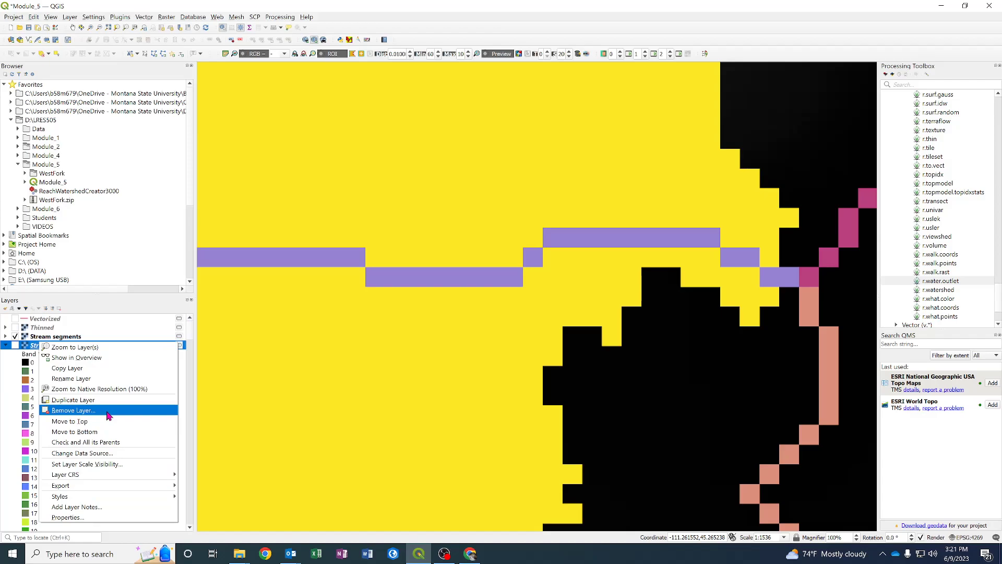
{"action": "left_click", "coordinate": [109, 410]}
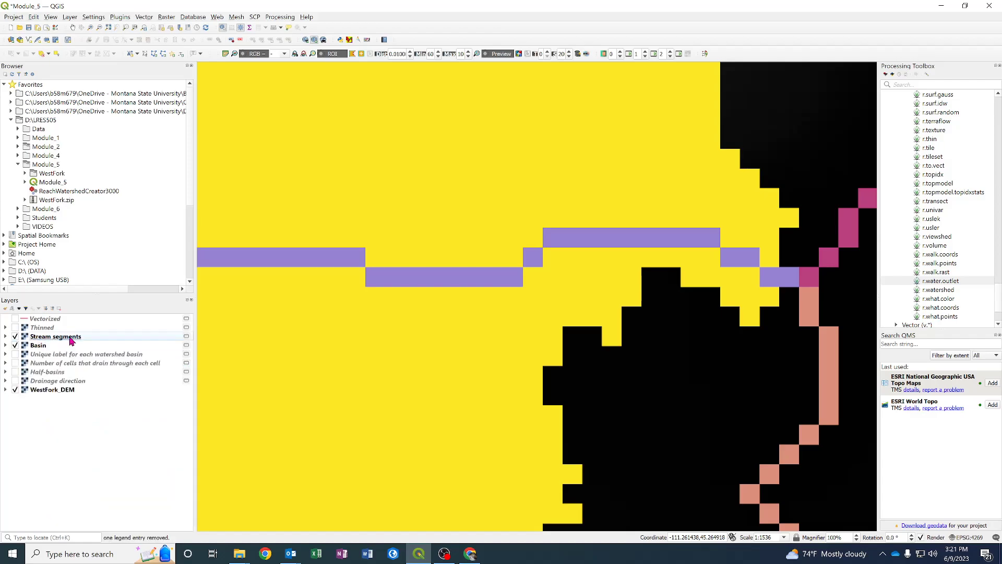
Step: Remove the Stream segments layer from the project
{"action": "right_click", "coordinate": [71, 339]}
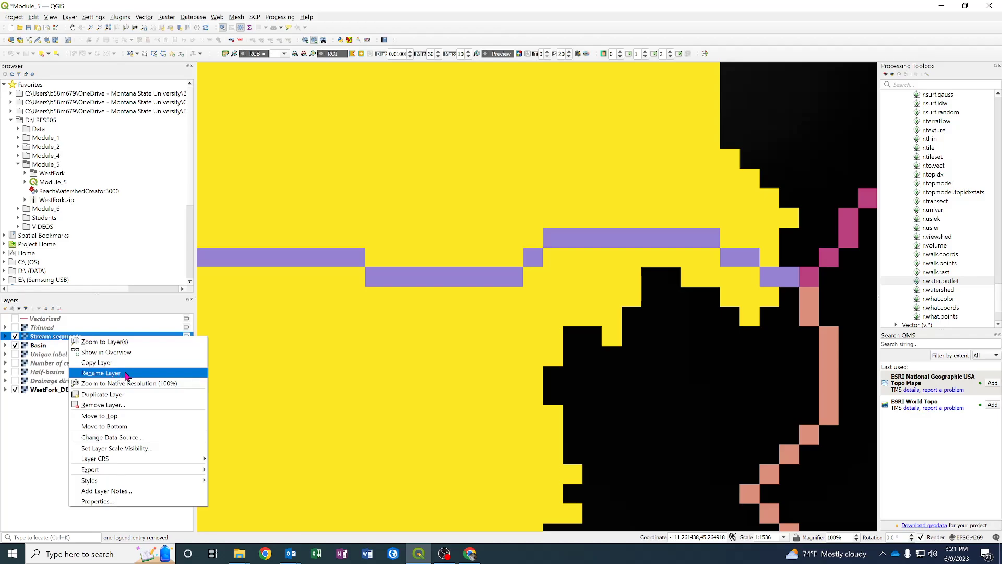
{"action": "left_click", "coordinate": [104, 405]}
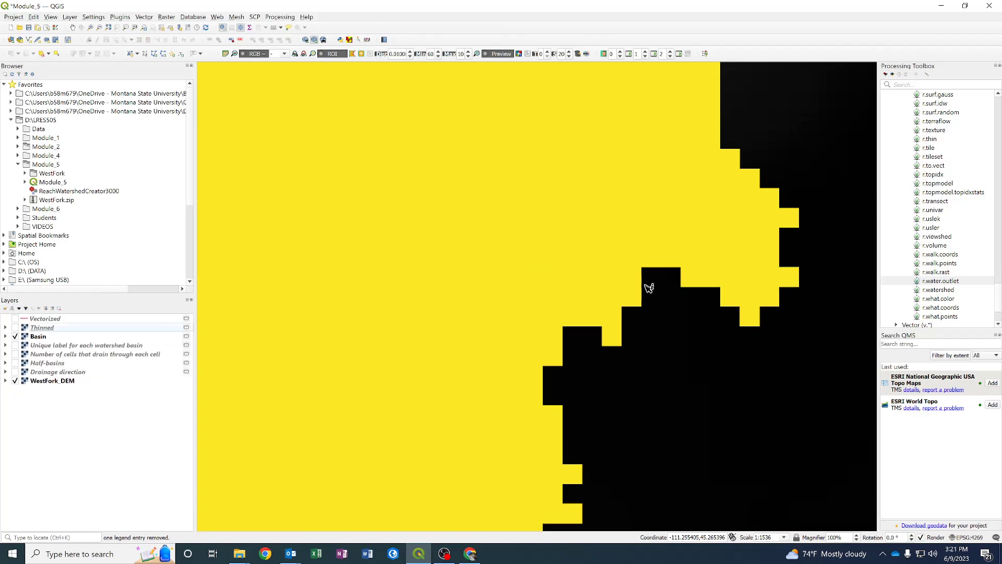
{"action": "left_click", "coordinate": [33, 17]}
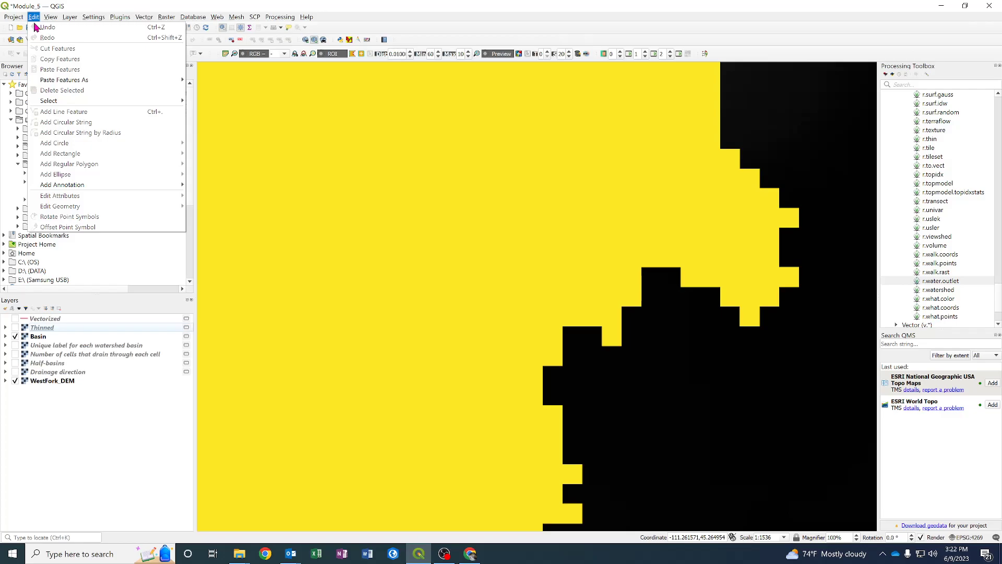
{"action": "left_click", "coordinate": [35, 21]}
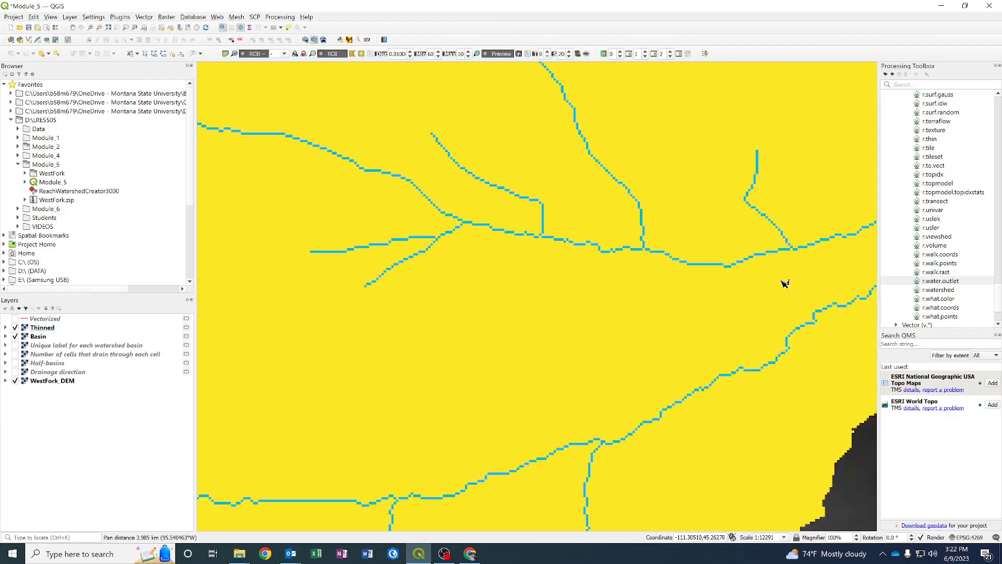
Step: Show the Thinned stream raster and remove the Basin layer from the project
{"action": "scroll", "coordinate": [706, 288], "scroll_direction": "down", "scroll_amount": 1}
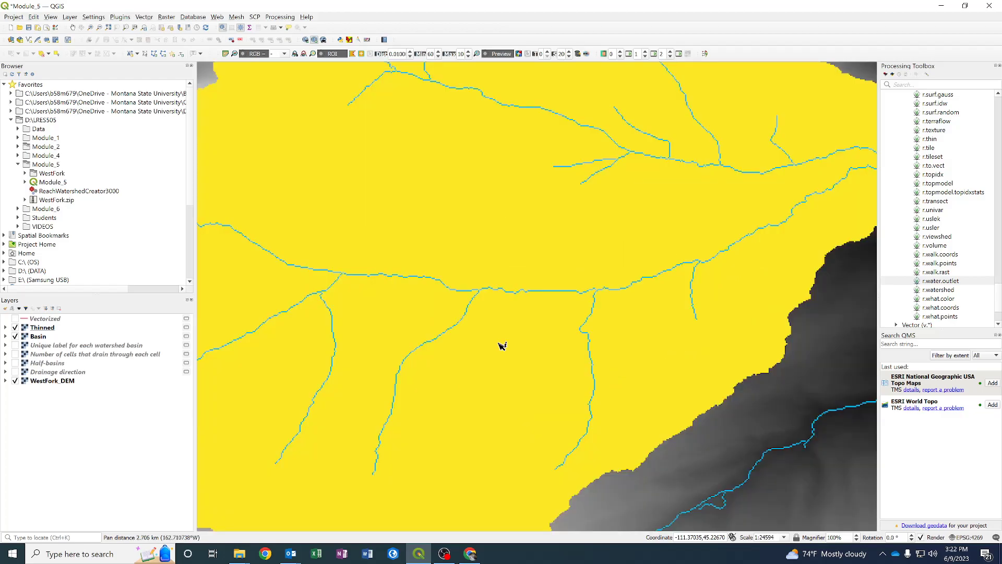
{"action": "right_click", "coordinate": [41, 336]}
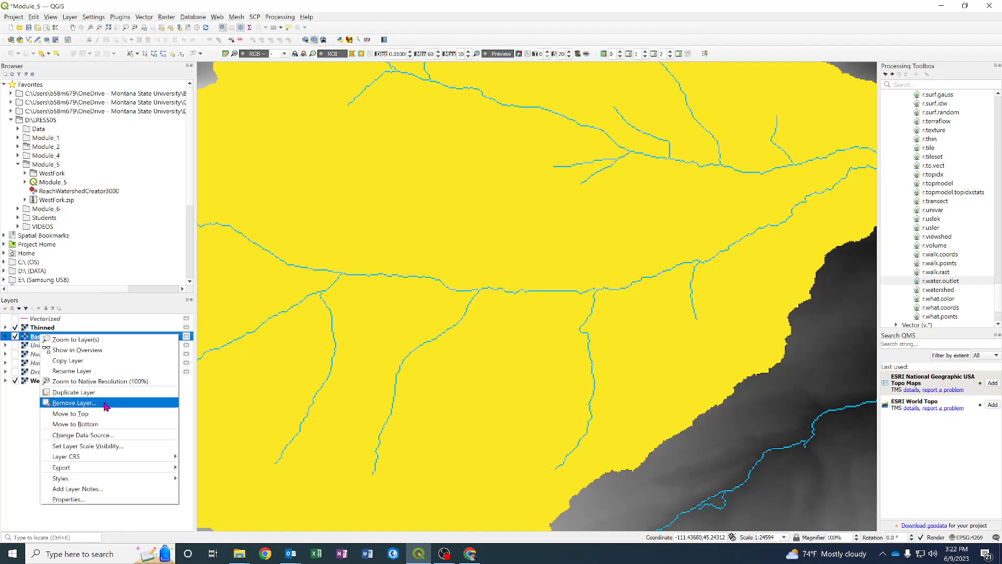
{"action": "left_click", "coordinate": [106, 406]}
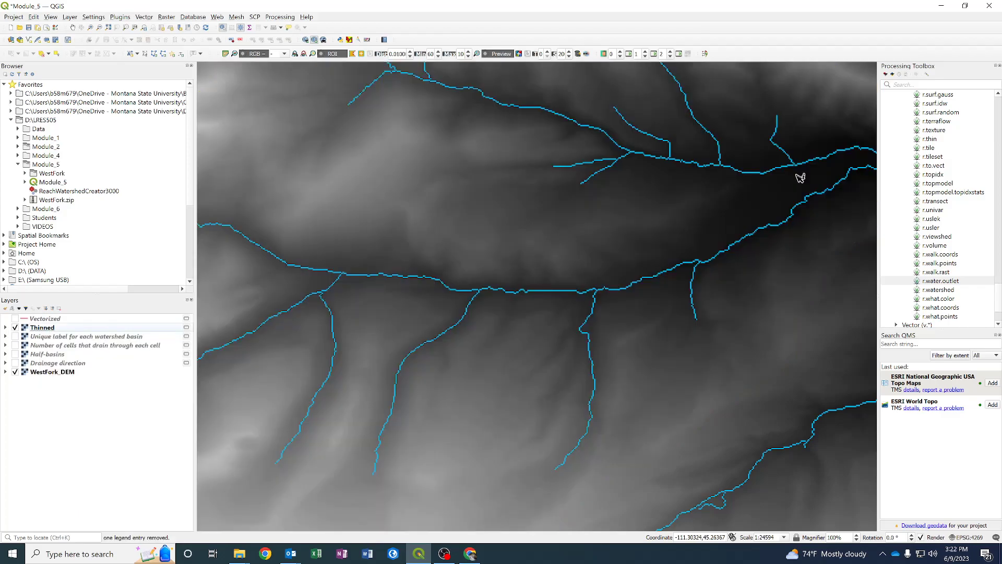
Step: Run r.water.outlet again on Drainage direction with outlet point -111.348700,45.238301, just upstream of a tributary junction on the Thinned stream, and close the dialog
{"action": "left_click", "coordinate": [899, 74]}
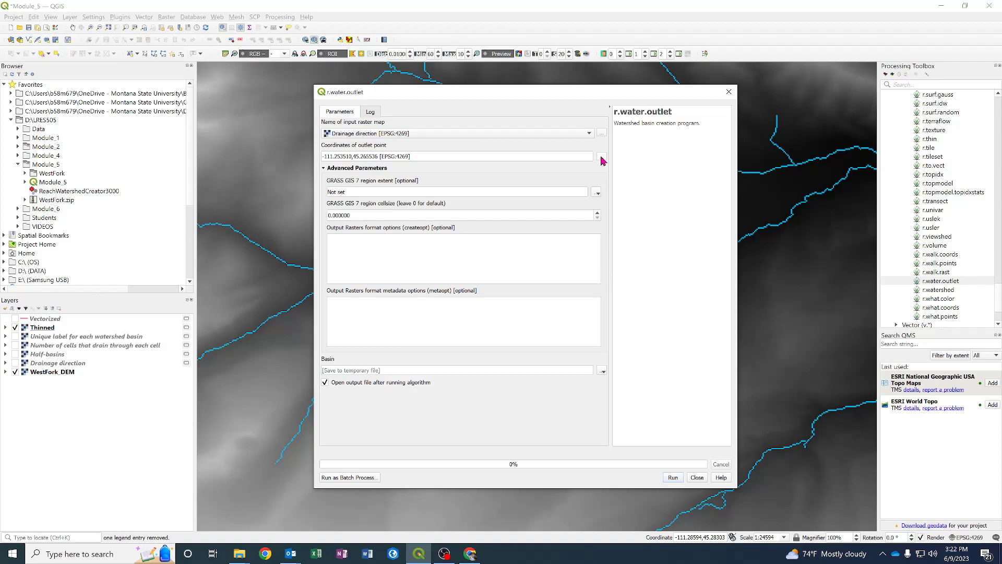
{"action": "left_click", "coordinate": [601, 158]}
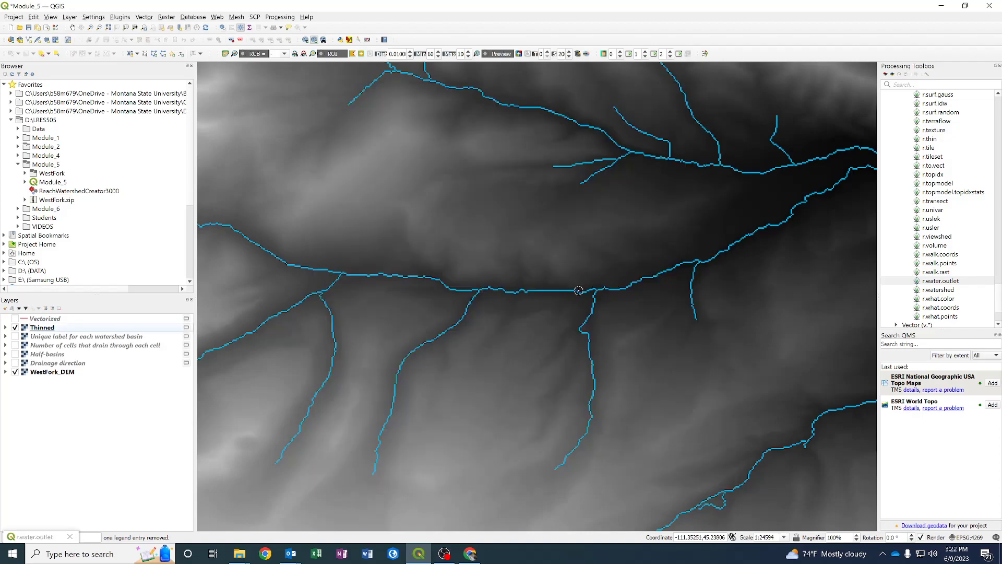
{"action": "scroll", "coordinate": [579, 290], "scroll_direction": "up", "scroll_amount": 4}
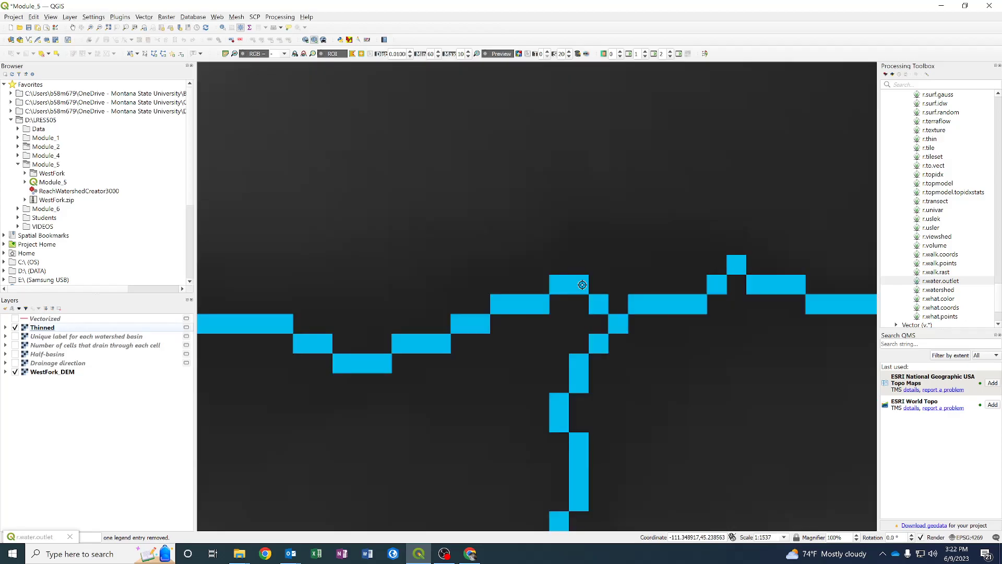
{"action": "left_click", "coordinate": [597, 303]}
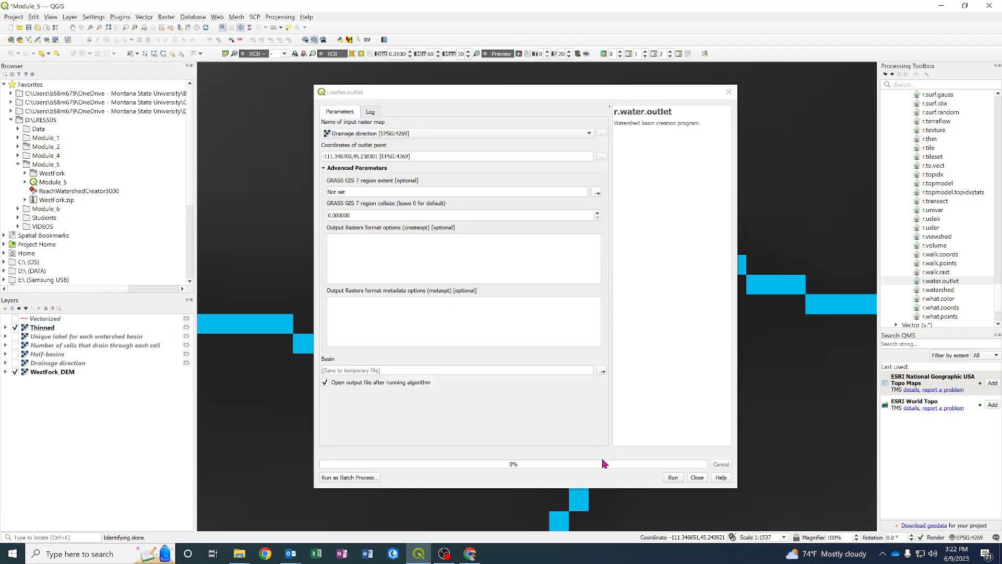
{"action": "left_click", "coordinate": [673, 477]}
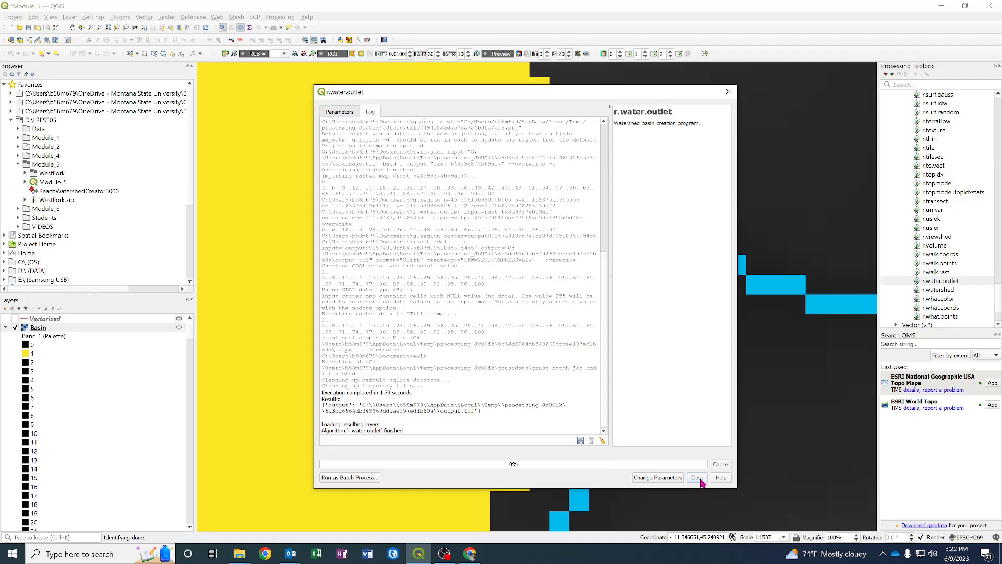
{"action": "left_click", "coordinate": [697, 477]}
{"action": "scroll", "coordinate": [547, 272], "scroll_direction": "down", "scroll_amount": 3}
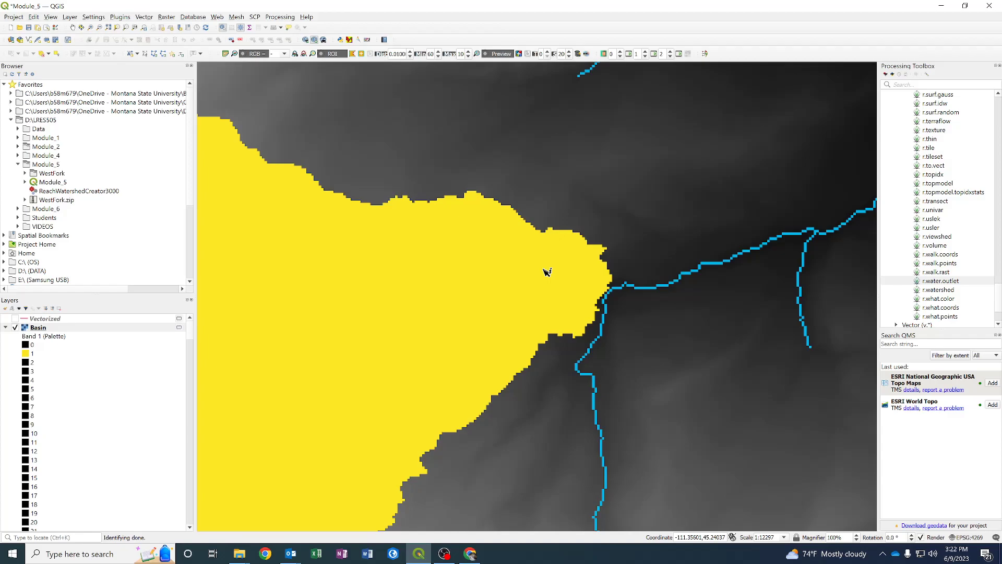
Step: Place the Thinned stream layer above the Basin layer so the streams draw over the basin
{"action": "left_click", "coordinate": [46, 337]}
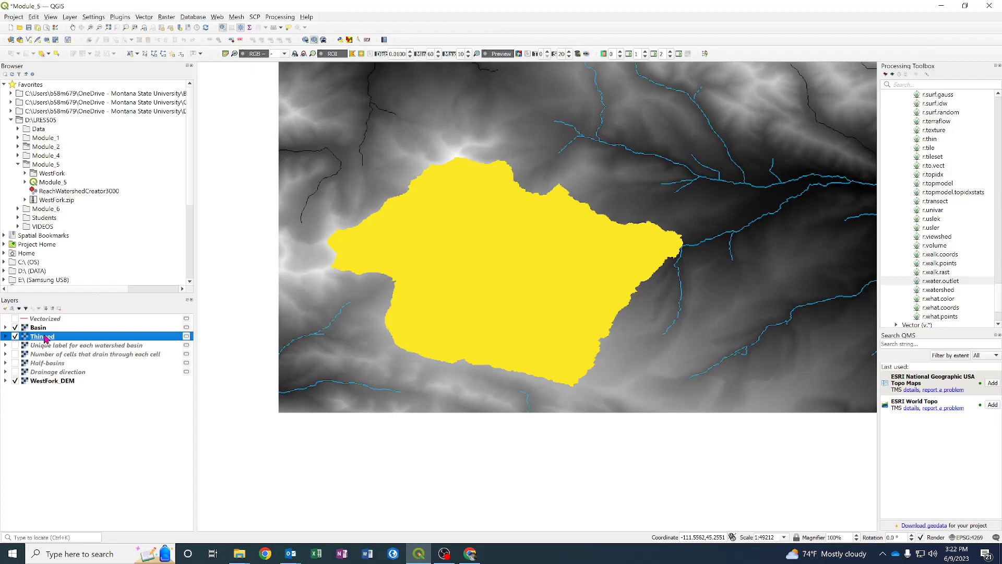
{"action": "left_click_drag", "start_coordinate": [46, 337], "coordinate": [46, 323]}
{"action": "scroll", "coordinate": [665, 248], "scroll_direction": "up", "scroll_amount": 2}
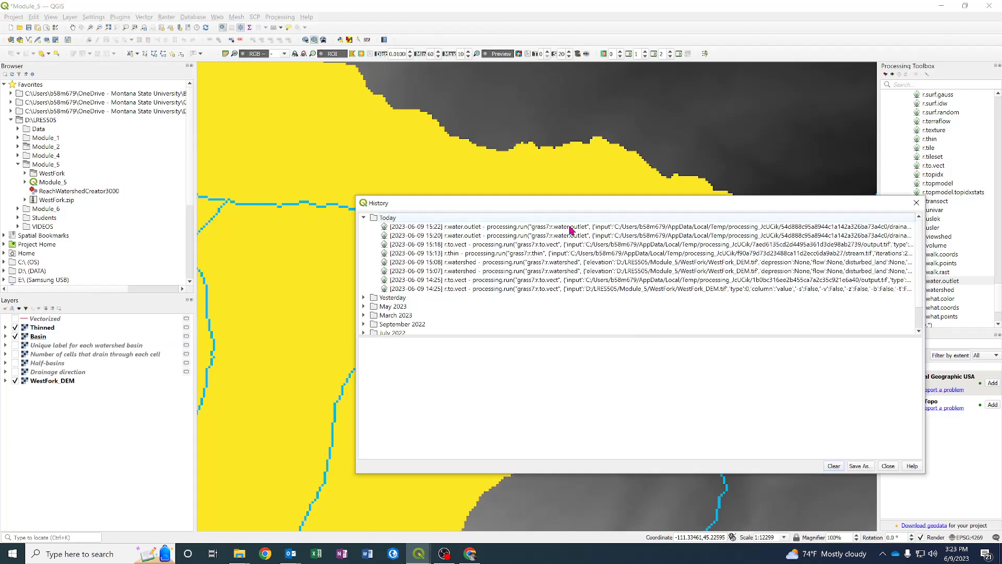
Step: Rerun r.water.outlet from the processing history on Drainage direction with outlet point -111.374823,45.238298, just upstream of the next tributary junction, and close the dialog
{"action": "double_click", "coordinate": [570, 229]}
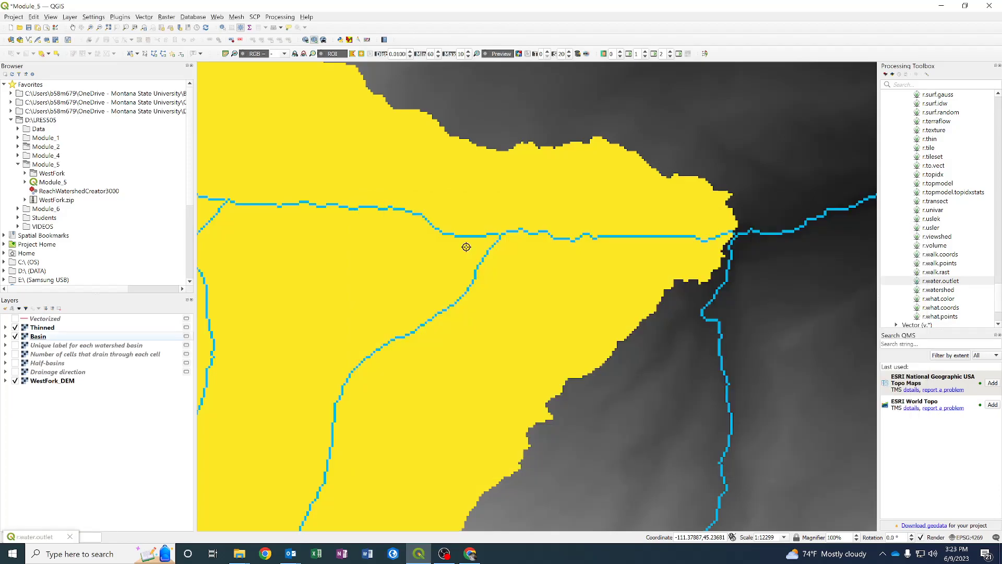
{"action": "scroll", "coordinate": [517, 228], "scroll_direction": "up", "scroll_amount": 4}
{"action": "left_click", "coordinate": [535, 371]}
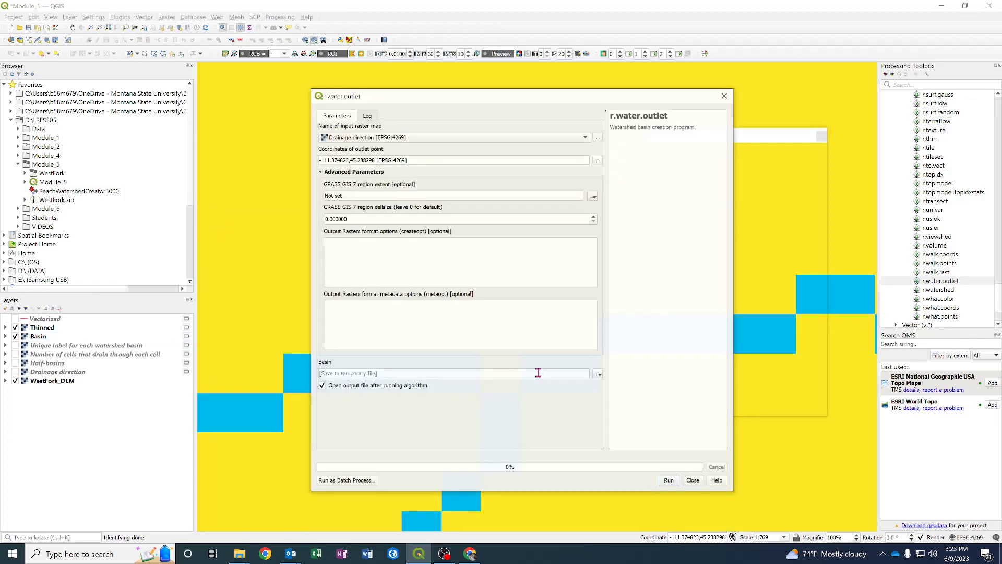
{"action": "key", "text": "Return"}
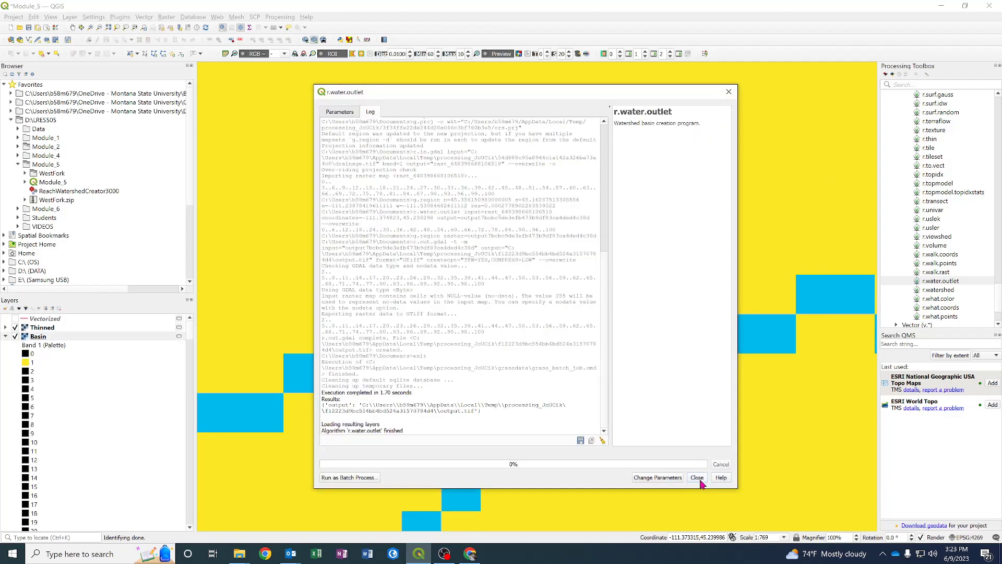
{"action": "left_click", "coordinate": [697, 477]}
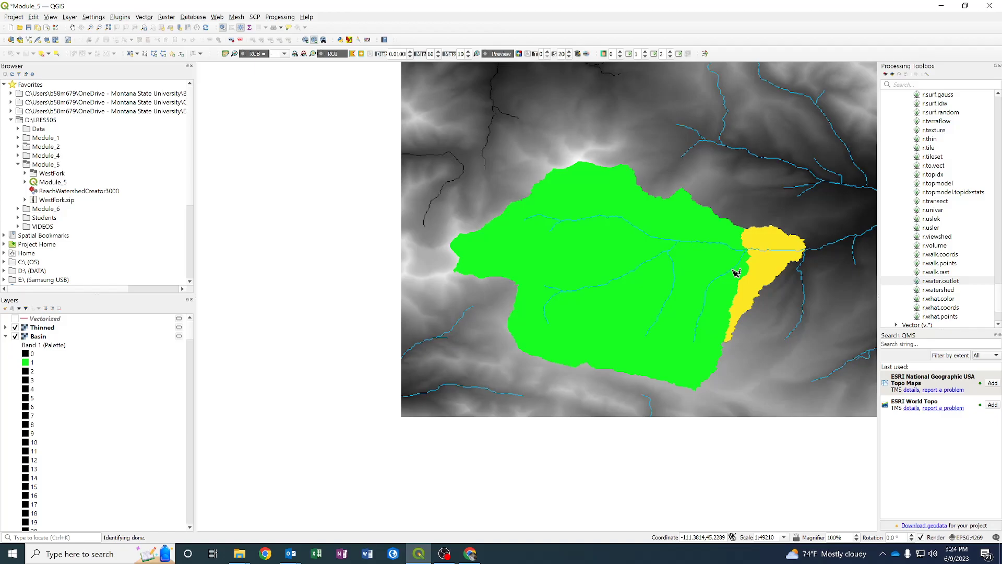
Step: Compare the green upper basin with the yellow lower basin by toggling the upper Basin layer off and on
{"action": "left_click", "coordinate": [444, 554]}
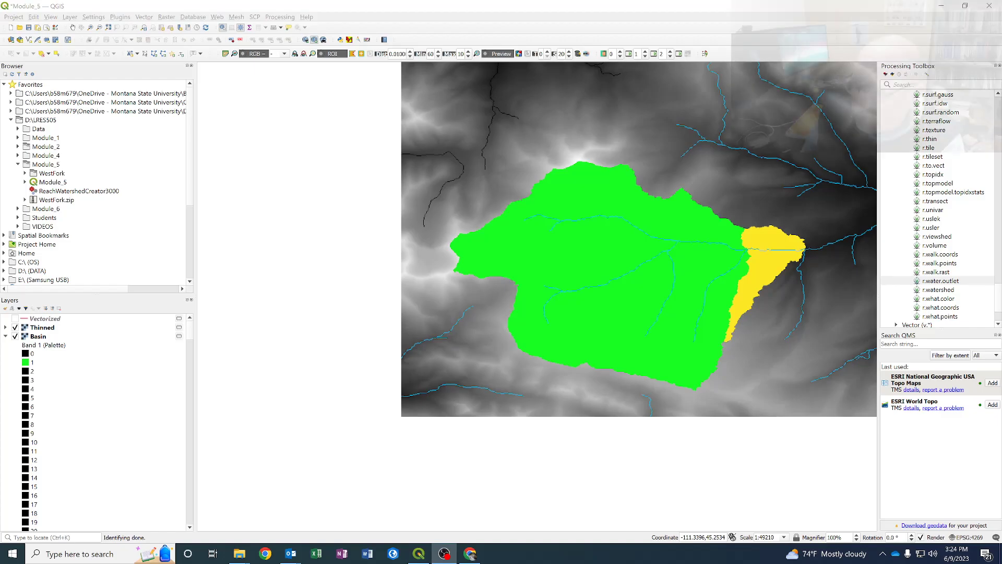
{"action": "scroll", "coordinate": [738, 267], "scroll_direction": "up", "scroll_amount": 2}
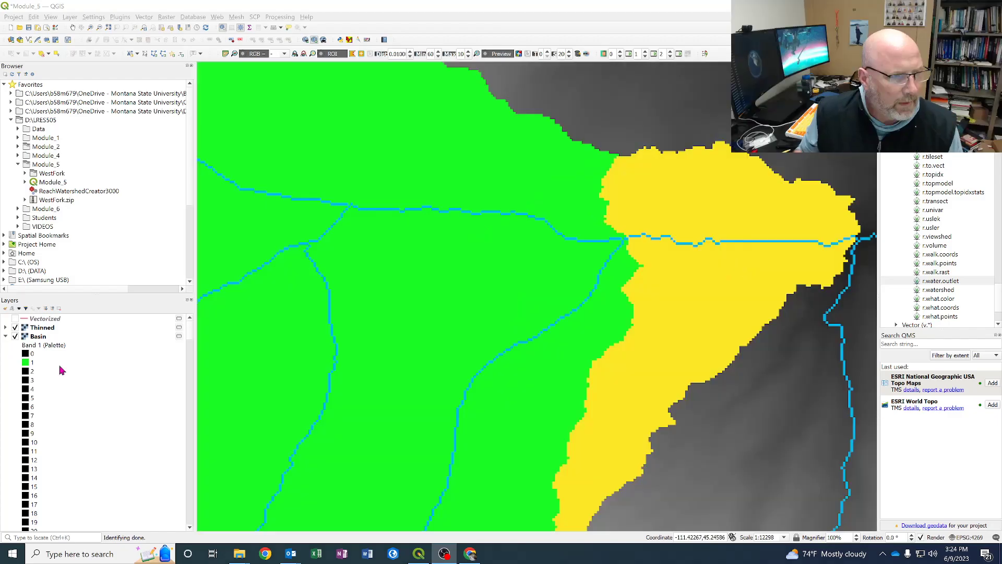
{"action": "left_click", "coordinate": [15, 337]}
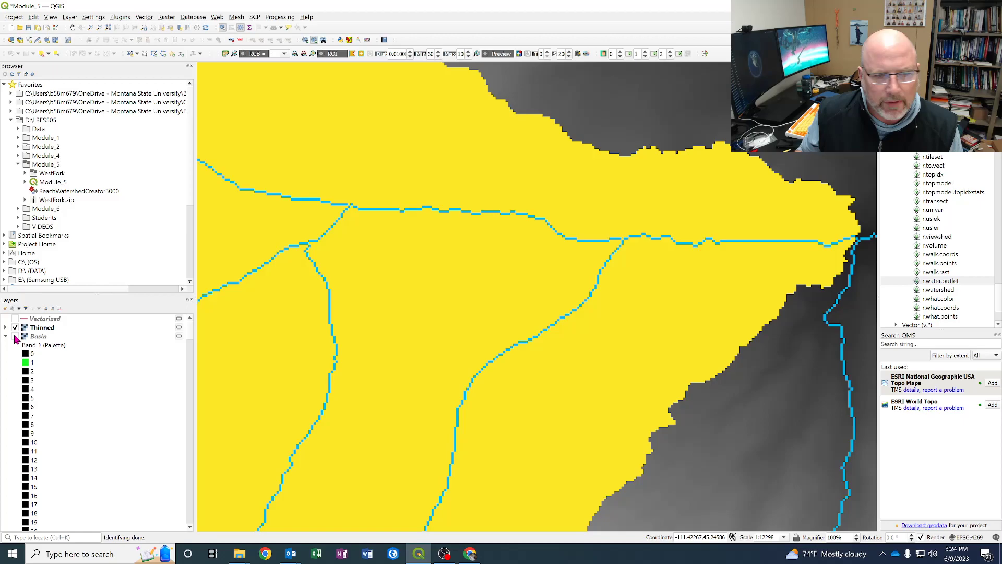
{"action": "left_click", "coordinate": [15, 337]}
{"action": "scroll", "coordinate": [601, 355], "scroll_direction": "down", "scroll_amount": 2}
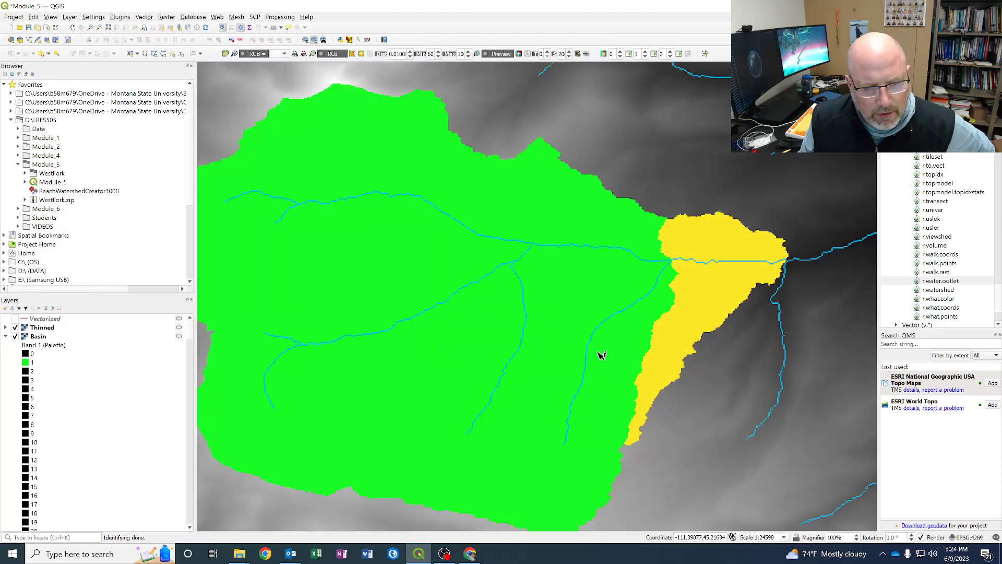
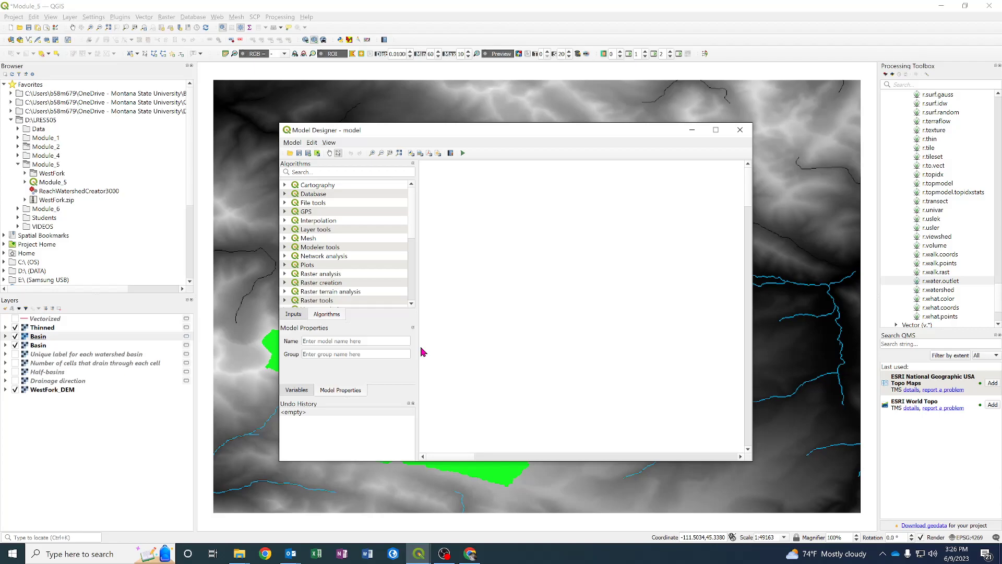
Step: Bring up the model's input types and remove both Basin layers from the project
{"action": "left_click", "coordinate": [294, 314]}
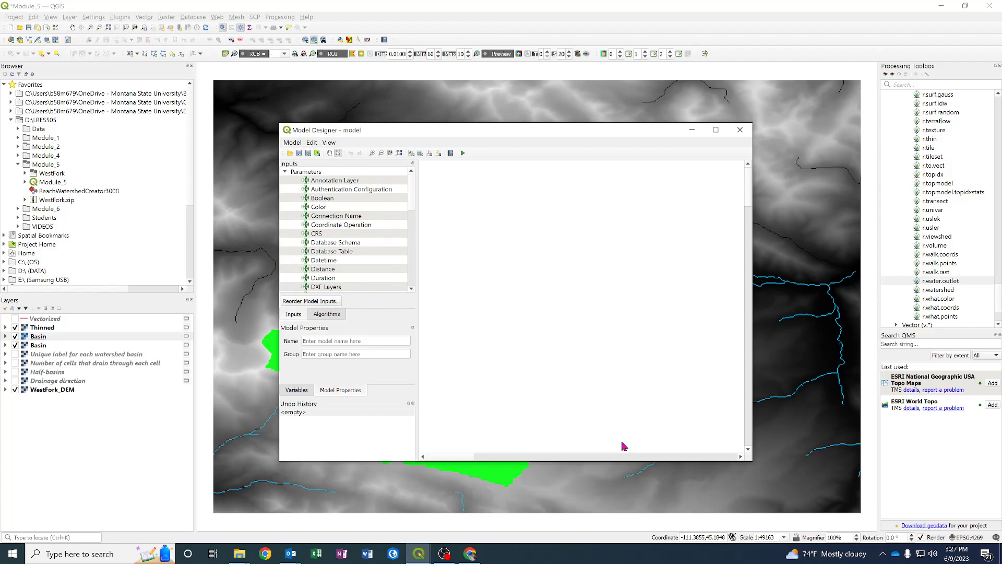
{"action": "right_click", "coordinate": [61, 345]}
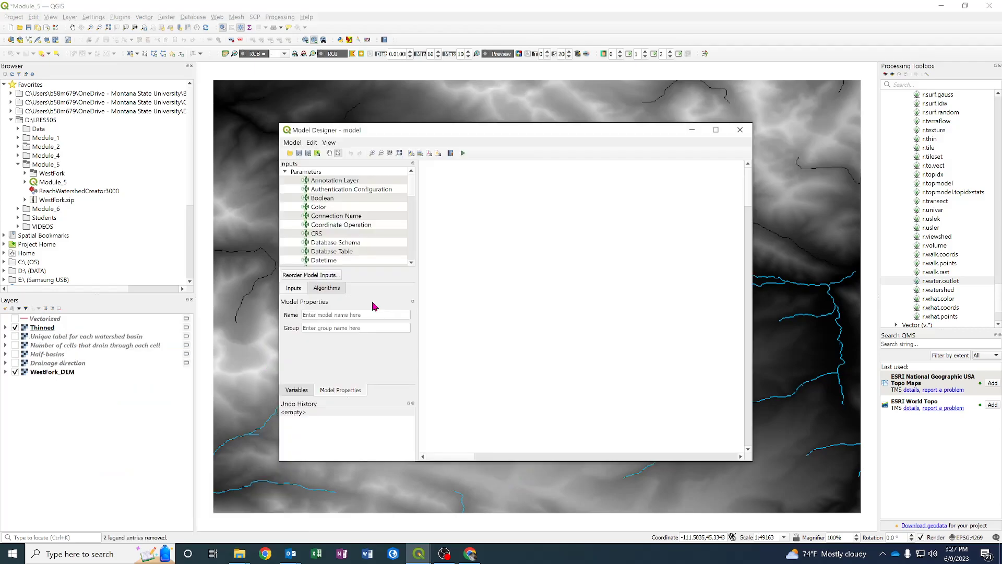
Step: Add a raster layer input named Flow Direction to the model and move it lower on the canvas
{"action": "left_click_drag", "start_coordinate": [373, 302], "coordinate": [371, 350]}
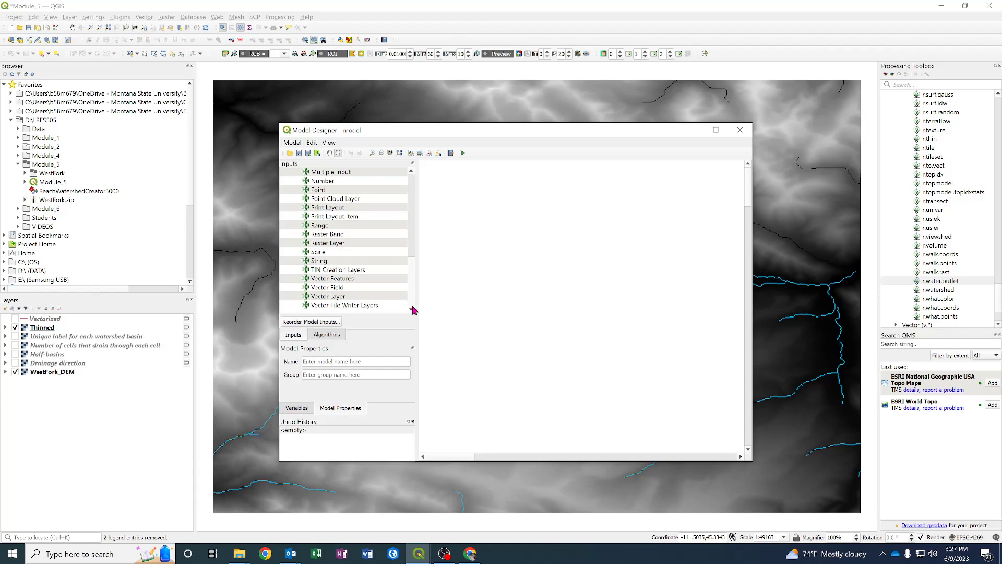
{"action": "double_click", "coordinate": [328, 243]}
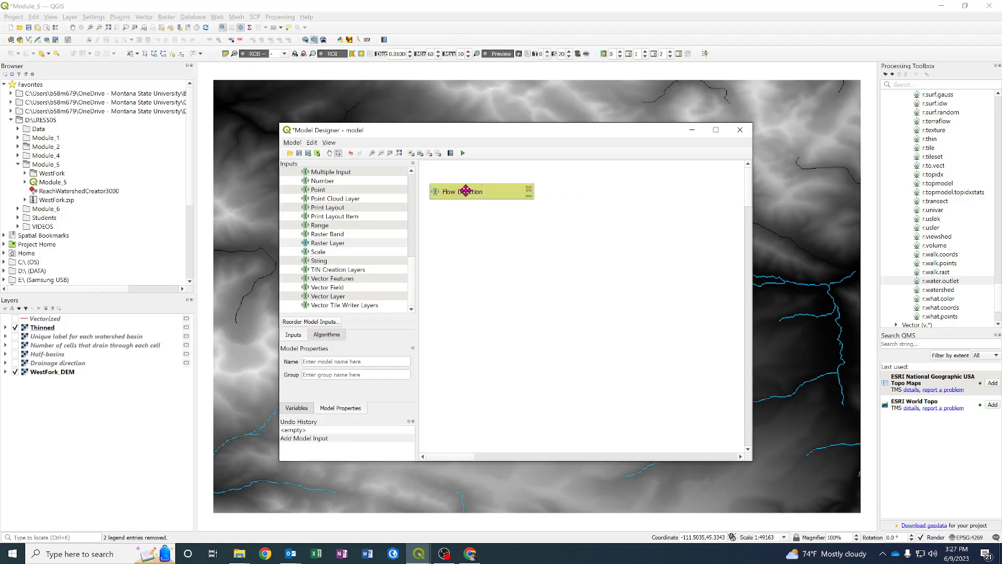
{"action": "left_click_drag", "start_coordinate": [465, 190], "coordinate": [466, 272]}
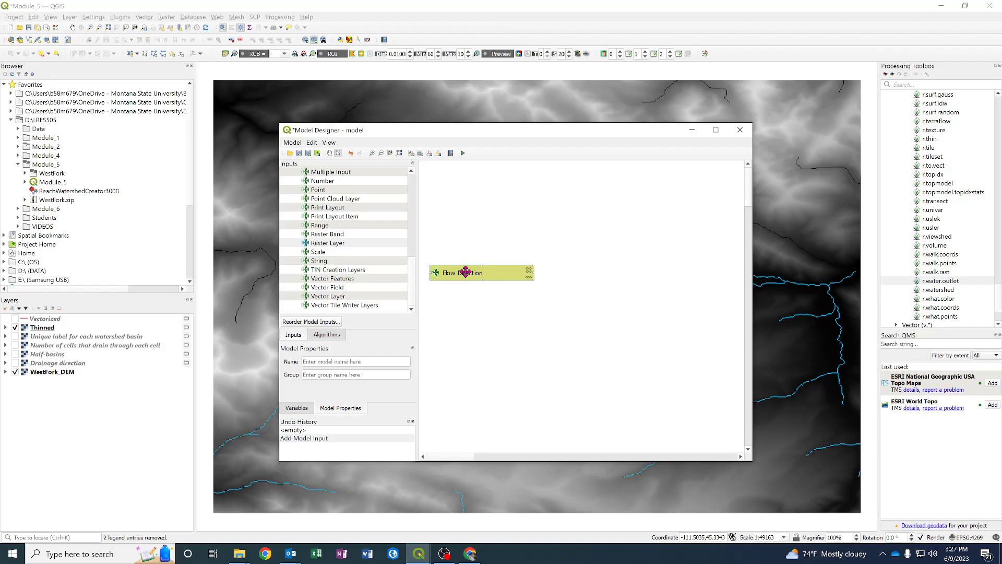
{"action": "left_click_drag", "start_coordinate": [465, 271], "coordinate": [467, 272]}
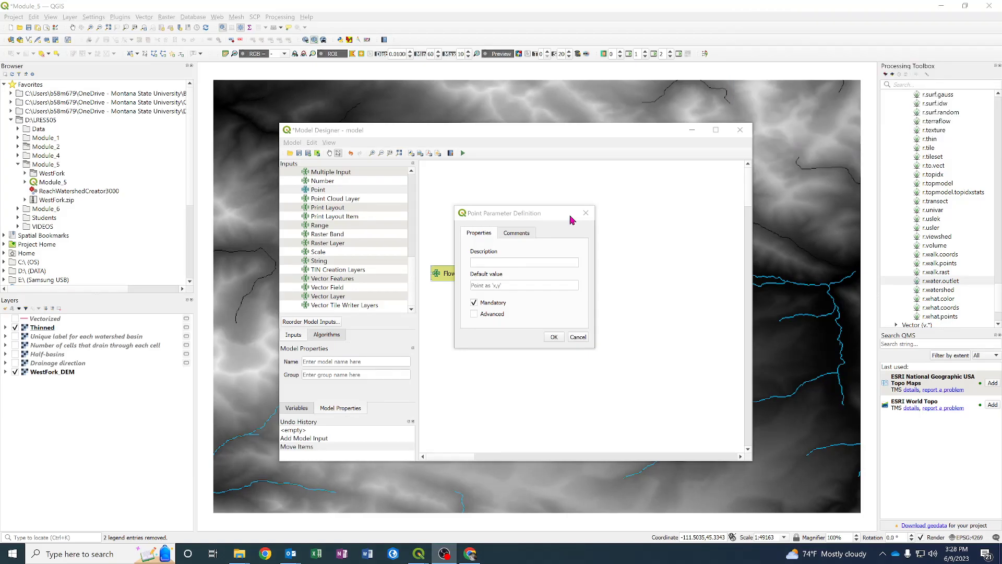
Step: Add two point inputs to the model, "upper outlet point" above Flow Direction and "lower outlet point" below it
{"action": "left_click", "coordinate": [491, 266]}
{"action": "type", "text": "up"}
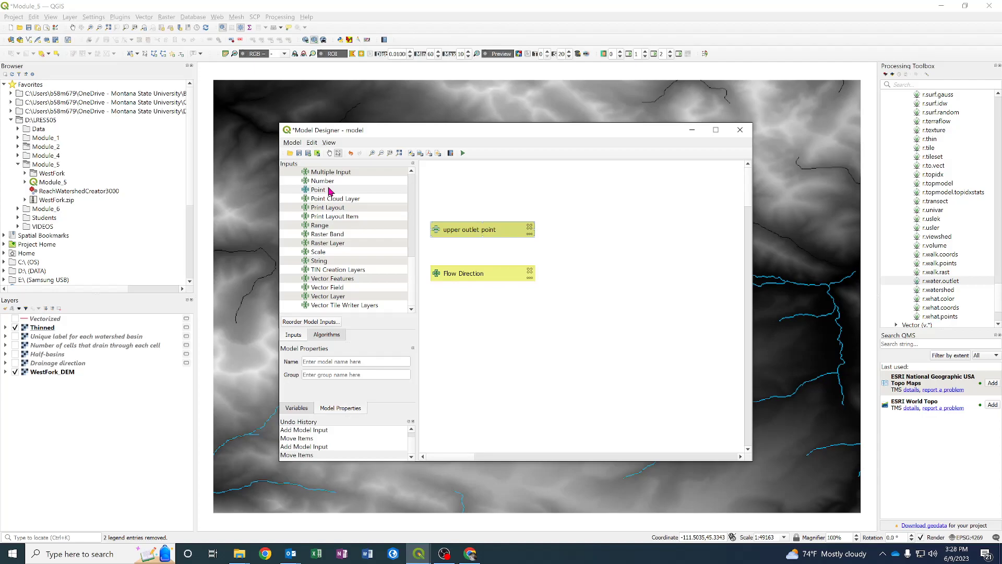
{"action": "left_click_drag", "start_coordinate": [330, 191], "coordinate": [471, 321]}
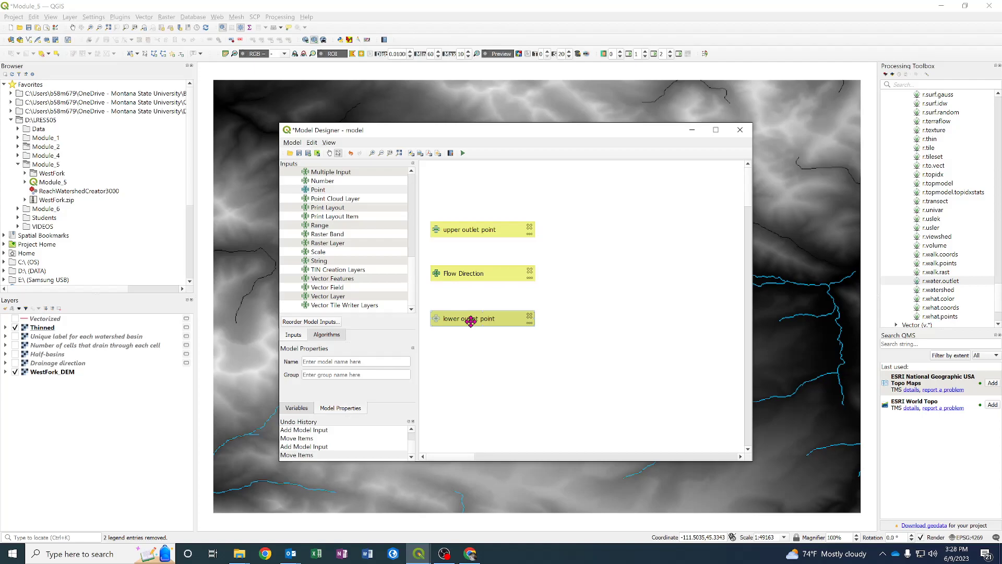
Step: Add the GRASS r.water.outlet algorithm to the model with description "upper watershed" and the model input Flow Direction as its raster map
{"action": "left_click", "coordinate": [327, 334]}
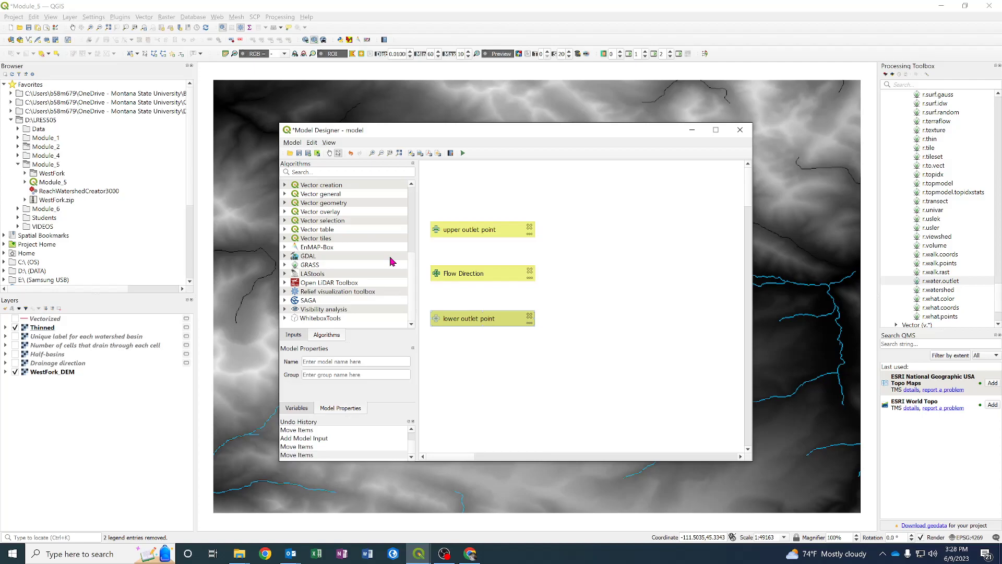
{"action": "left_click", "coordinate": [285, 264]}
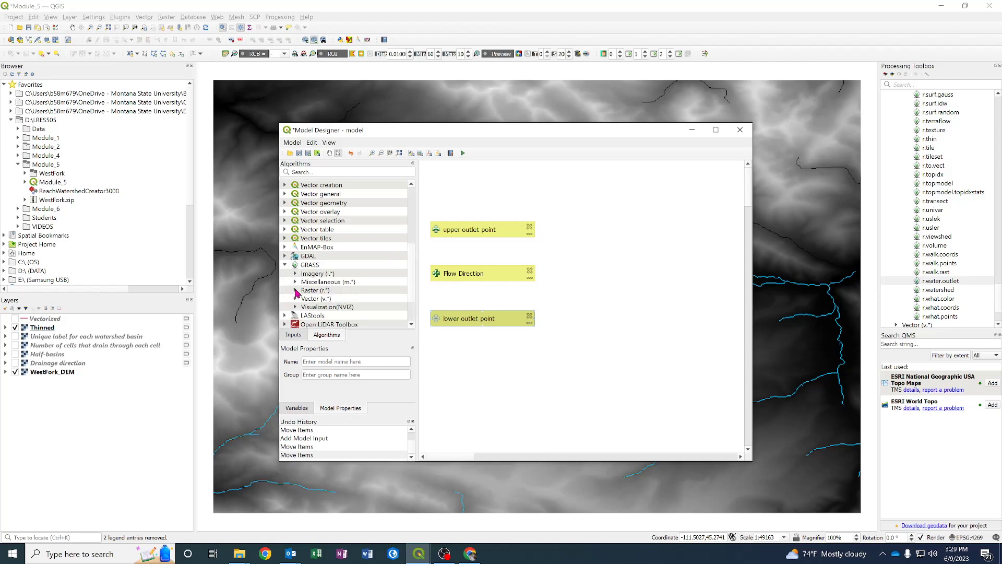
{"action": "left_click", "coordinate": [296, 291]}
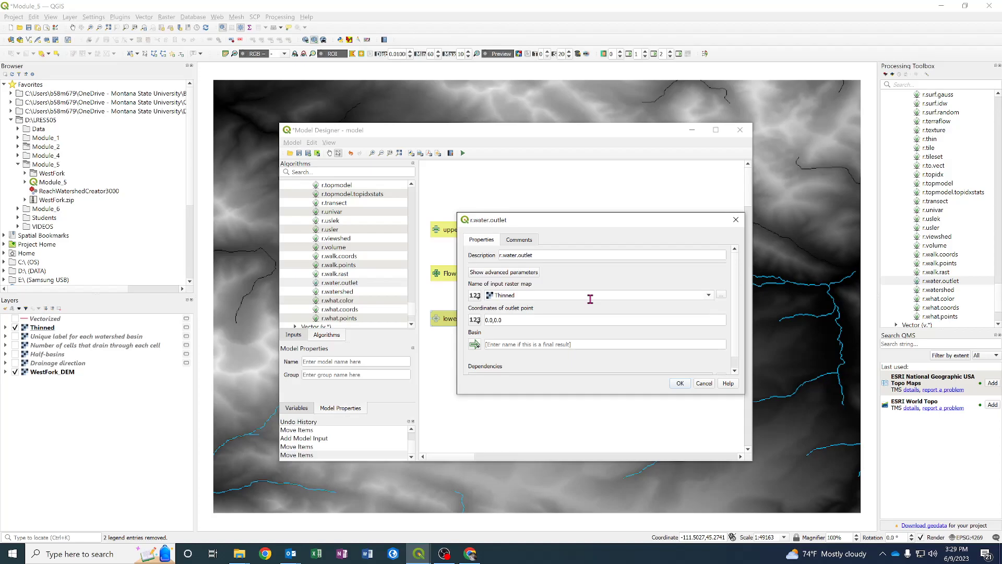
{"action": "left_click", "coordinate": [708, 296]}
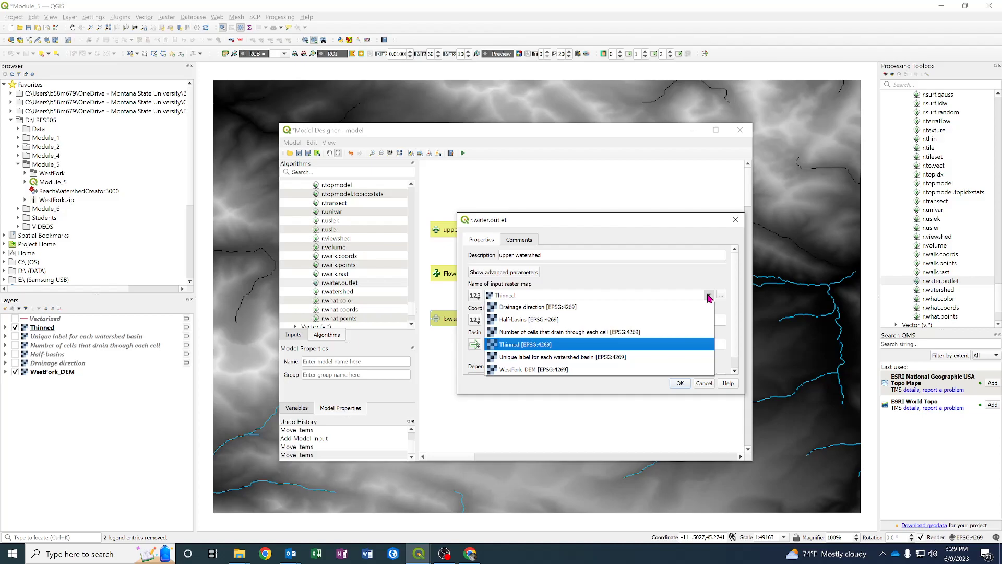
{"action": "left_click", "coordinate": [537, 306]}
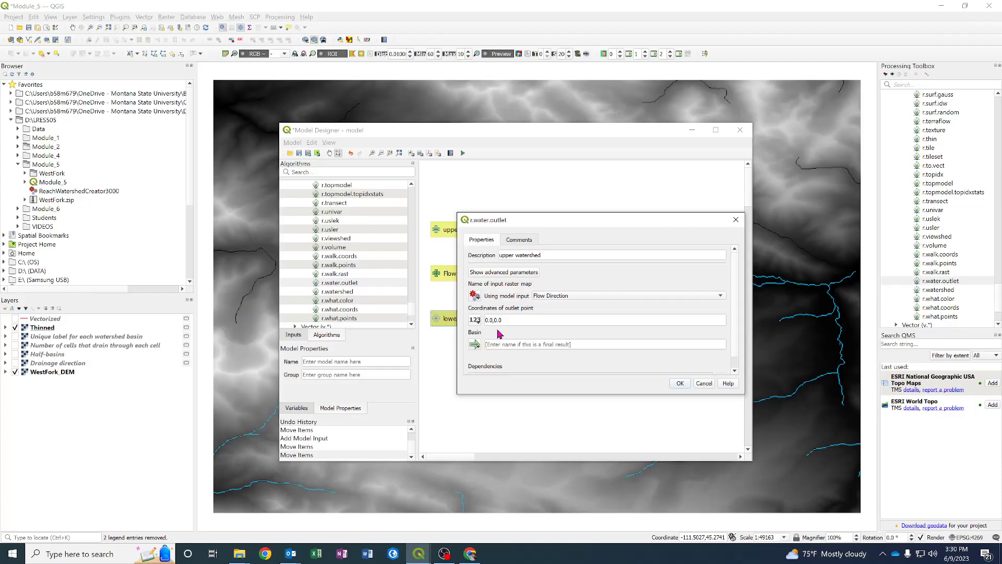
{"action": "left_click", "coordinate": [616, 297]}
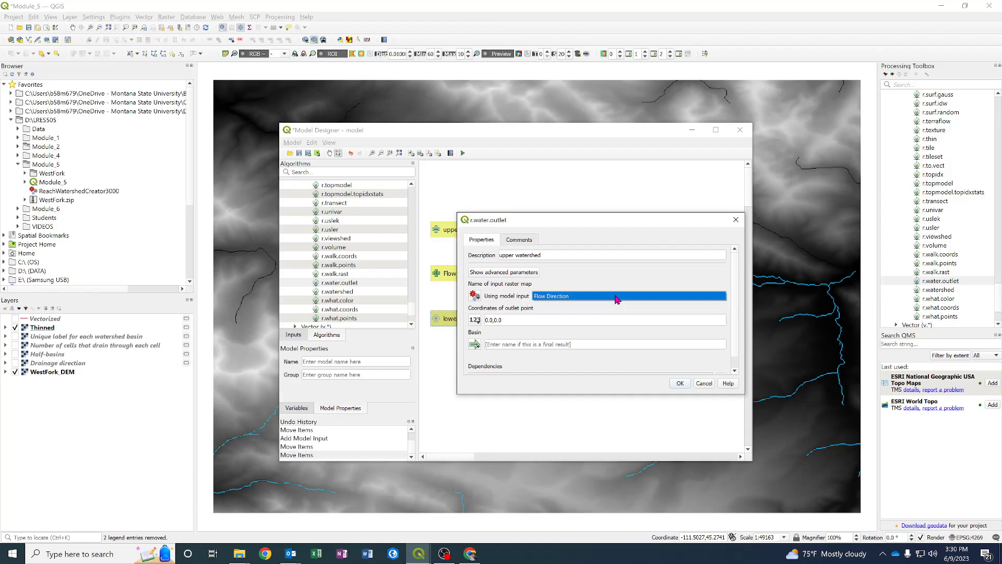
{"action": "left_click", "coordinate": [616, 296]}
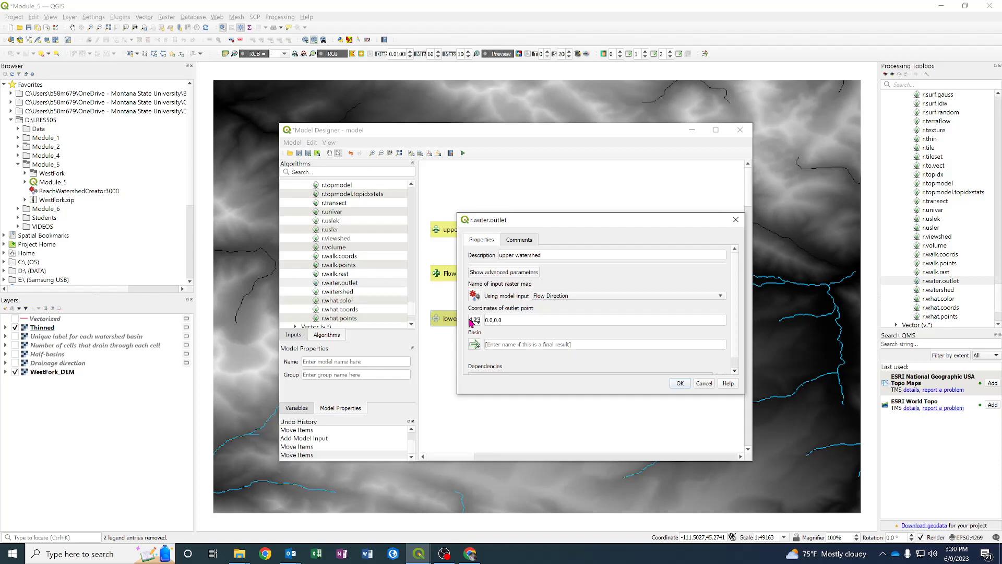
Step: Use the model input "upper outlet point" as the upper watershed's outlet coordinates and confirm the algorithm
{"action": "left_click", "coordinate": [472, 322]}
{"action": "left_click", "coordinate": [520, 262]}
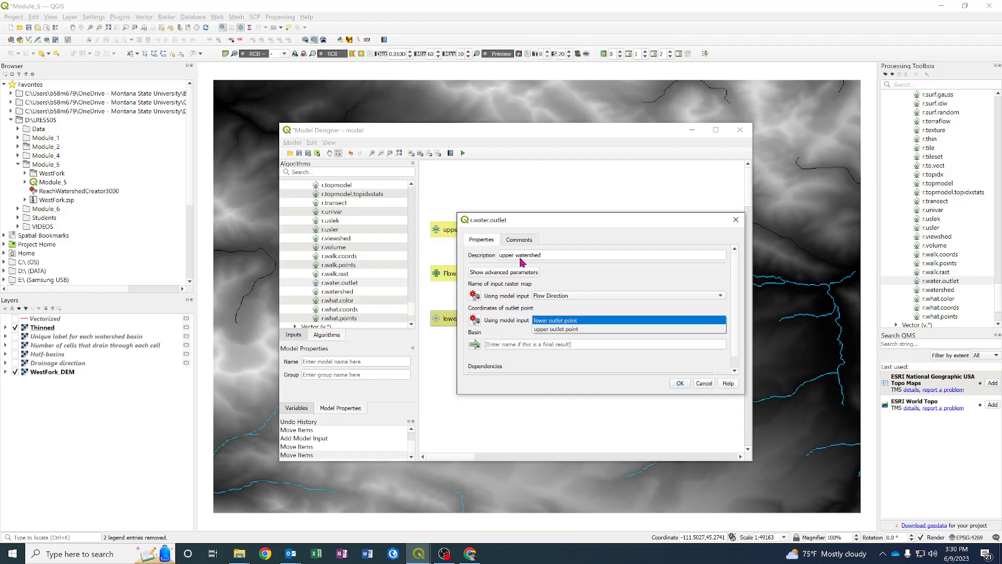
{"action": "left_click", "coordinate": [547, 328]}
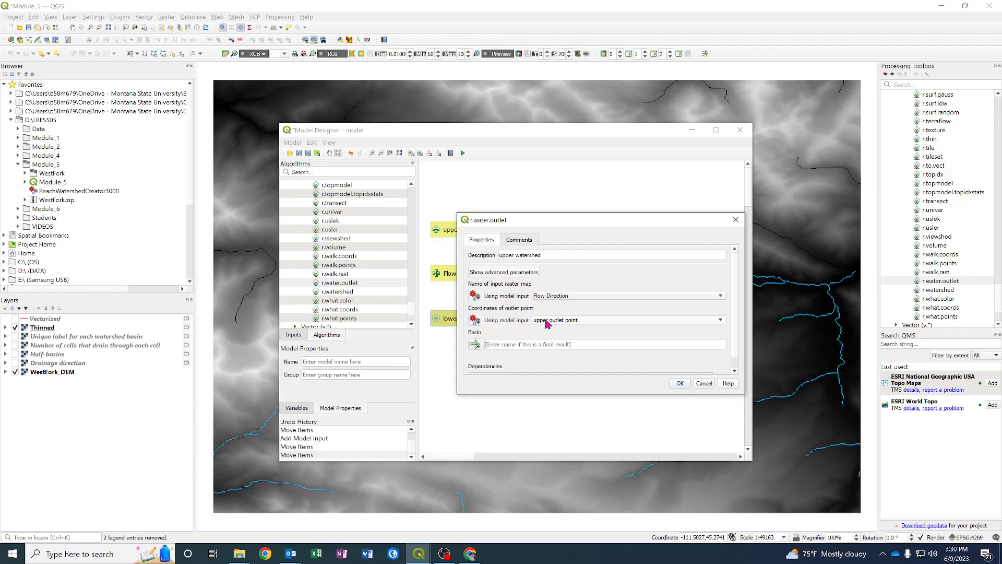
{"action": "key", "text": "Return"}
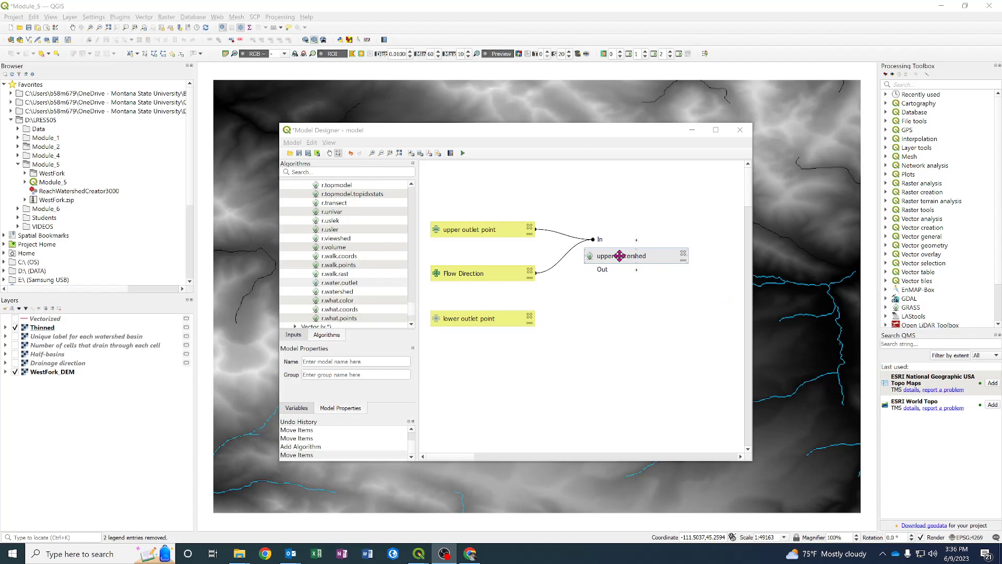
Step: Search the model algorithms for "polygonize" and open GDAL's Polygonize (raster to vector) for adding to the model
{"action": "left_click", "coordinate": [318, 171]}
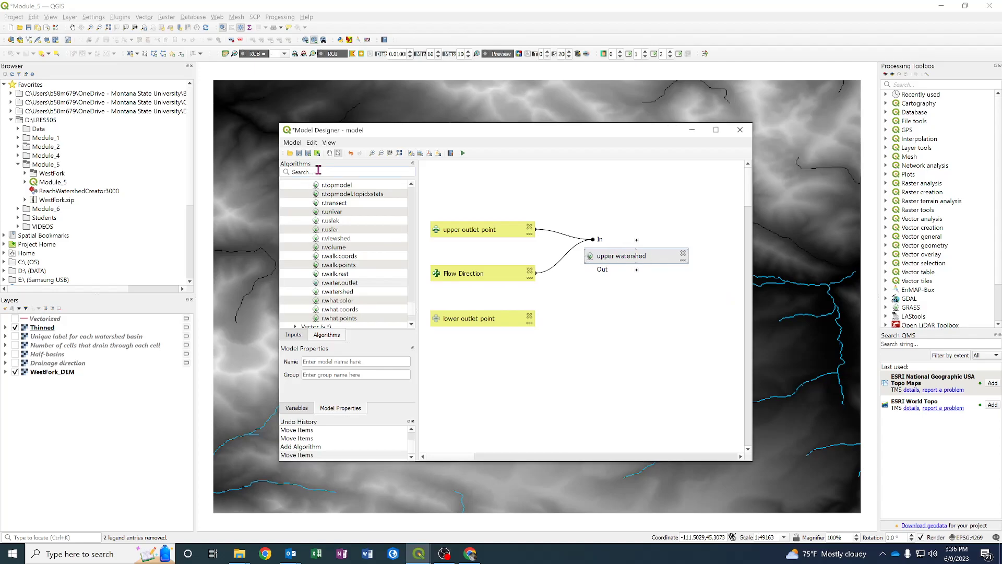
{"action": "type", "text": "polygon"}
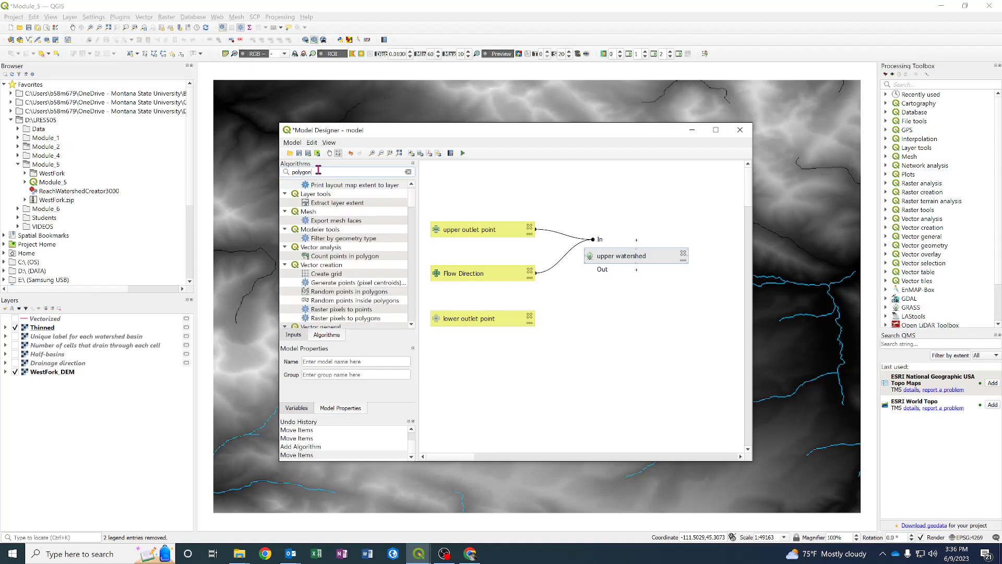
{"action": "type", "text": "ize"}
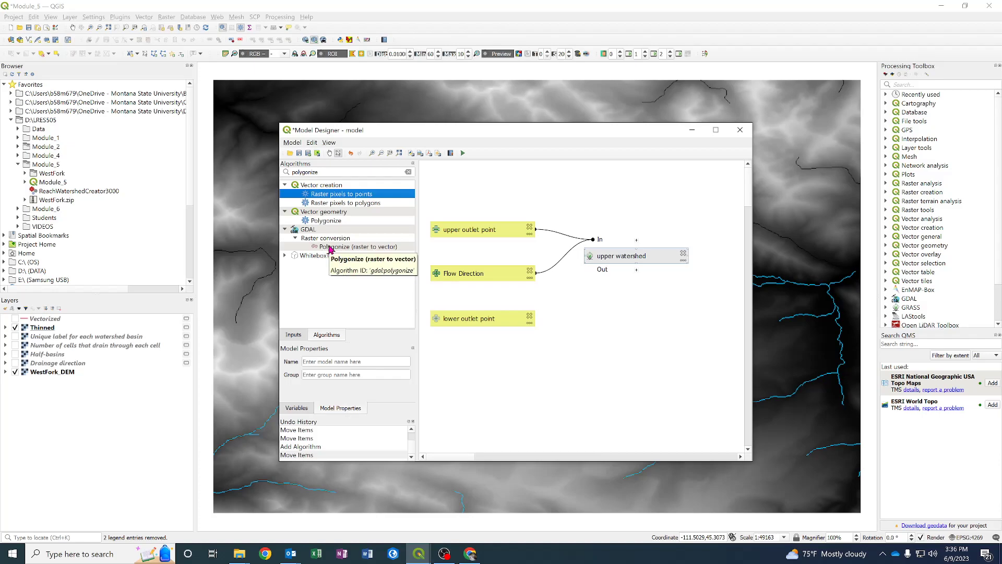
{"action": "double_click", "coordinate": [330, 247]}
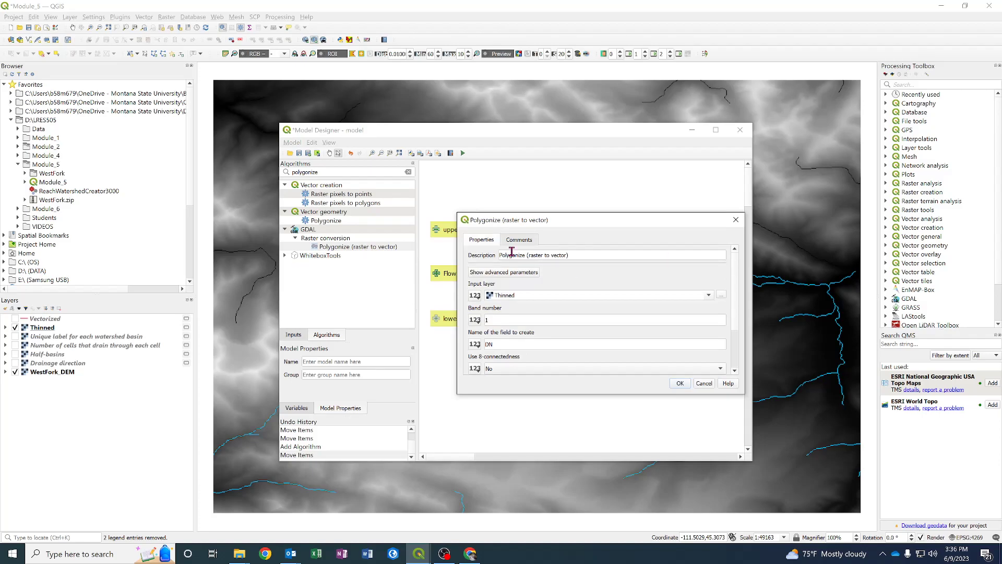
Step: Set the Polygonize algorithm's description to "Polygonize upper wshed" and reposition its dialog over the model canvas
{"action": "triple_click", "coordinate": [606, 257]}
{"action": "left_click", "coordinate": [528, 255]}
{"action": "left_click_drag", "start_coordinate": [526, 255], "coordinate": [600, 256]}
{"action": "type", "text": "upper wshed"}
{"action": "left_click_drag", "start_coordinate": [544, 223], "coordinate": [631, 296]}
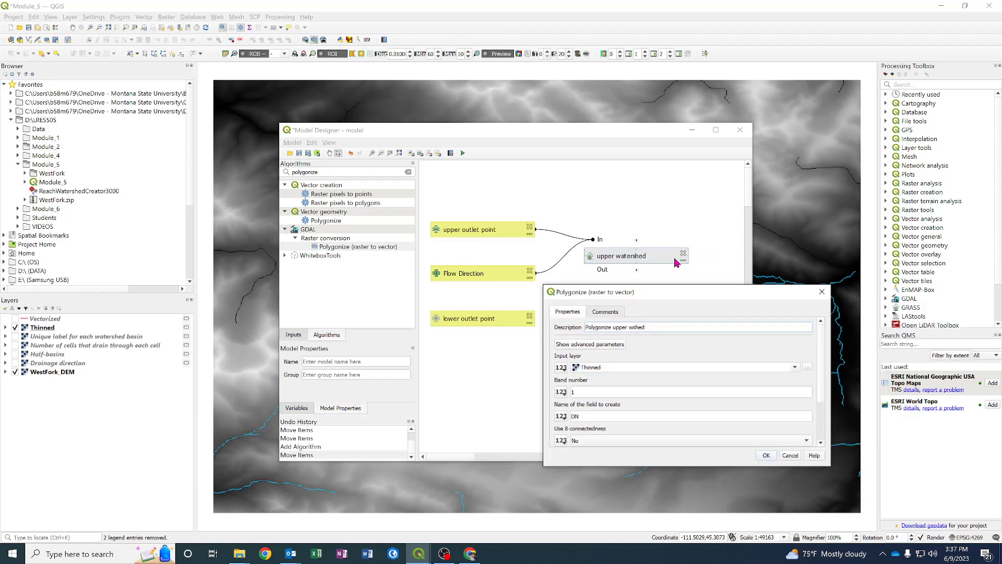
{"action": "left_click_drag", "start_coordinate": [655, 294], "coordinate": [586, 247]}
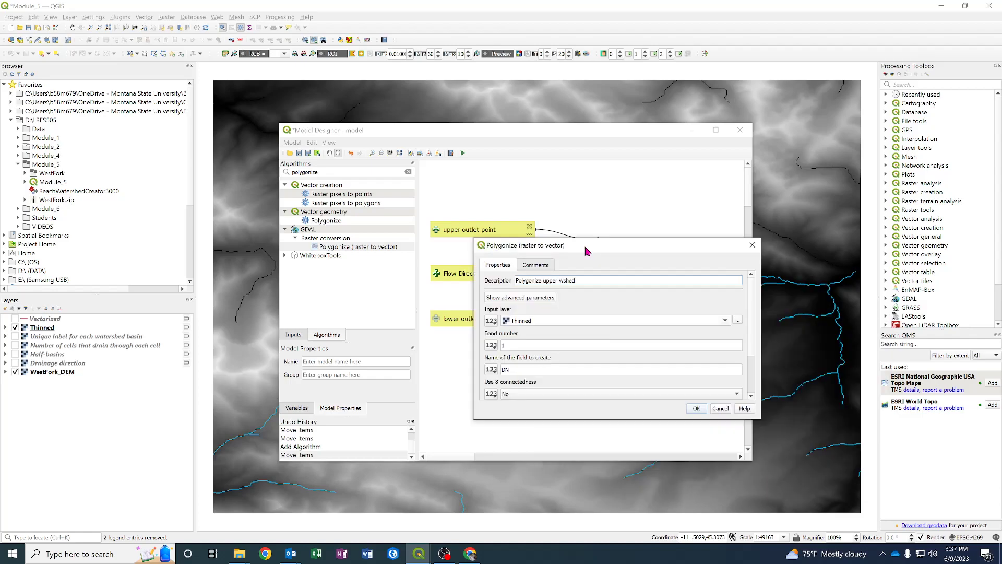
Step: Use the "Basin" output of "upper watershed" as the Polygonize input layer, confirm, and place the algorithm beside "upper watershed"
{"action": "left_click", "coordinate": [491, 321]}
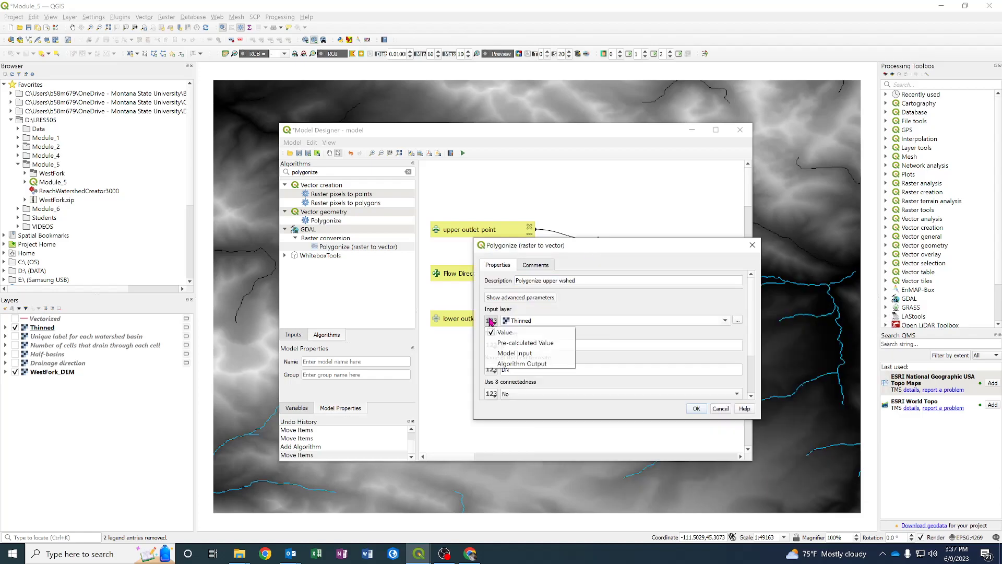
{"action": "left_click", "coordinate": [543, 364]}
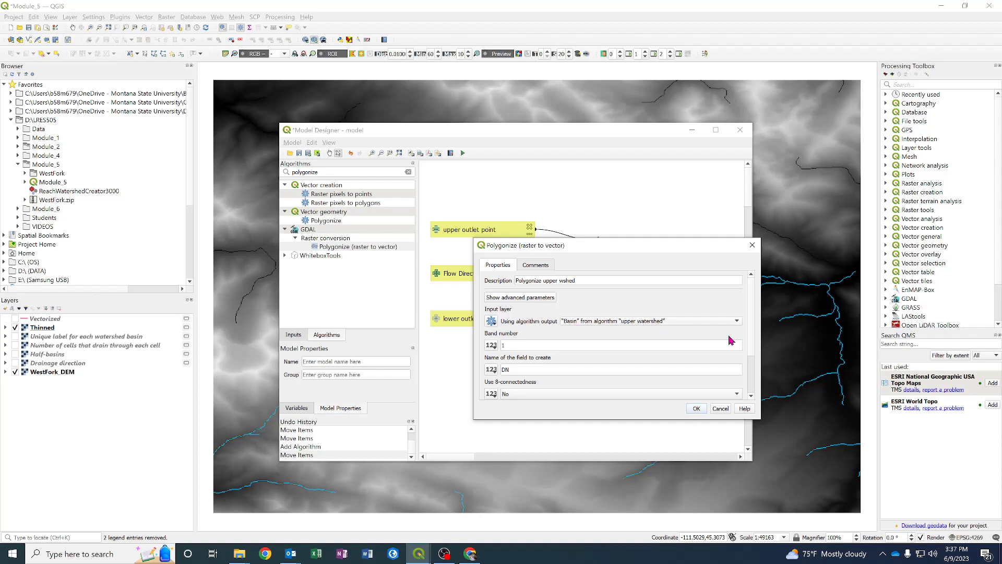
{"action": "scroll", "coordinate": [754, 303], "scroll_direction": "down", "scroll_amount": 1}
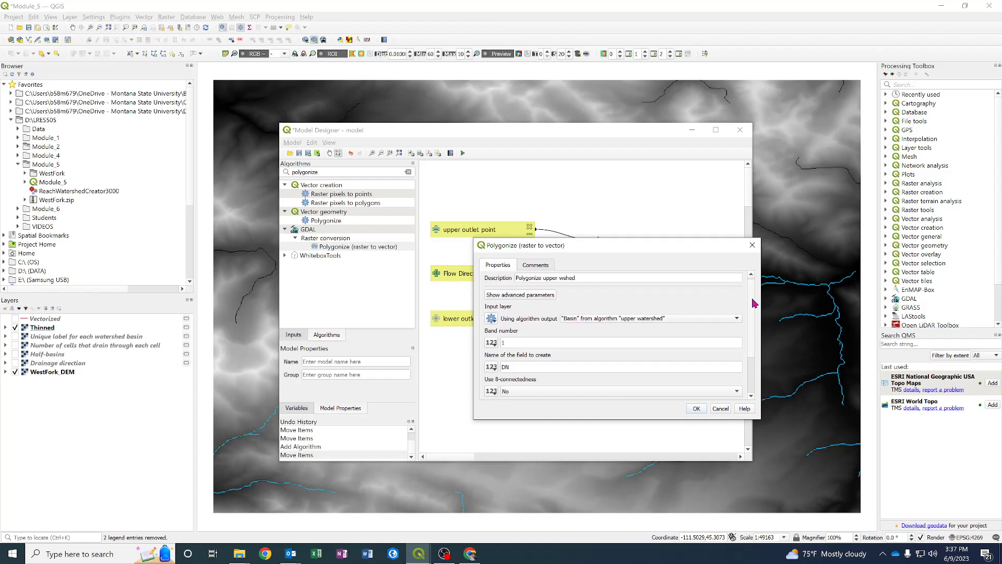
{"action": "scroll", "coordinate": [754, 303], "scroll_direction": "down", "scroll_amount": 3}
{"action": "left_click", "coordinate": [695, 411]}
{"action": "left_click_drag", "start_coordinate": [738, 308], "coordinate": [739, 253]}
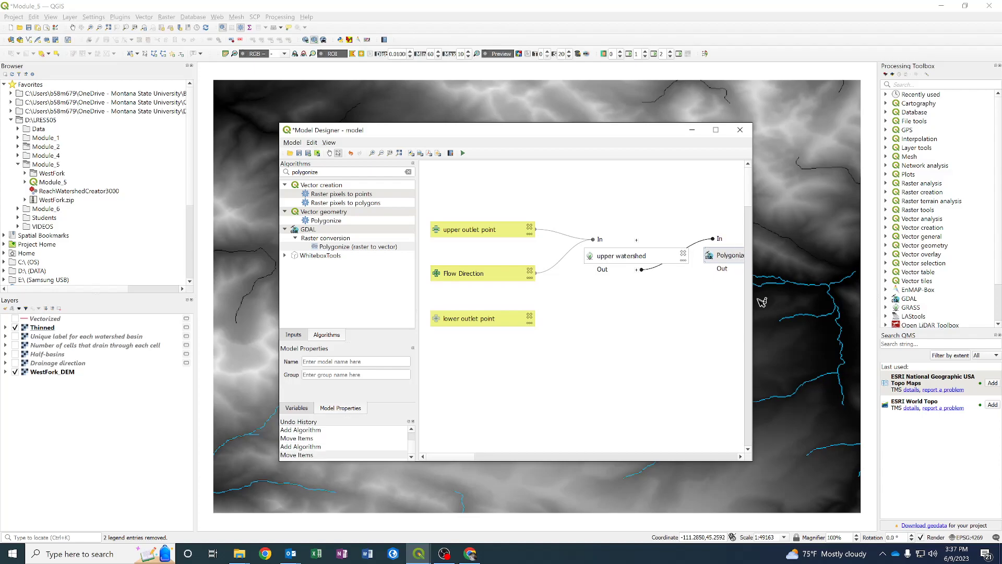
Step: Reposition and widen the Model Designer window to make more room for the model canvas
{"action": "left_click_drag", "start_coordinate": [279, 294], "coordinate": [66, 295]}
{"action": "left_click_drag", "start_coordinate": [547, 131], "coordinate": [623, 125]}
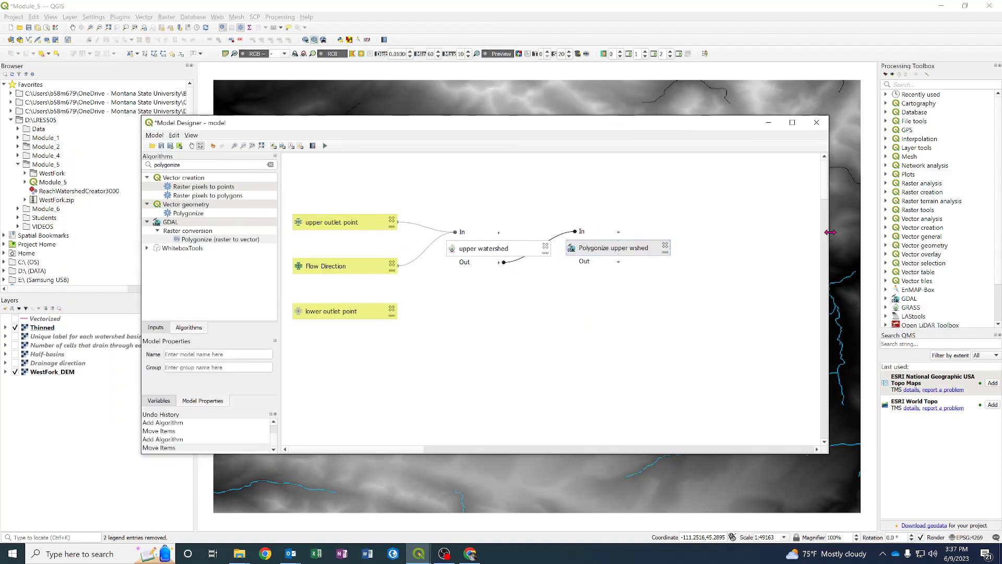
{"action": "left_click_drag", "start_coordinate": [829, 232], "coordinate": [920, 231]}
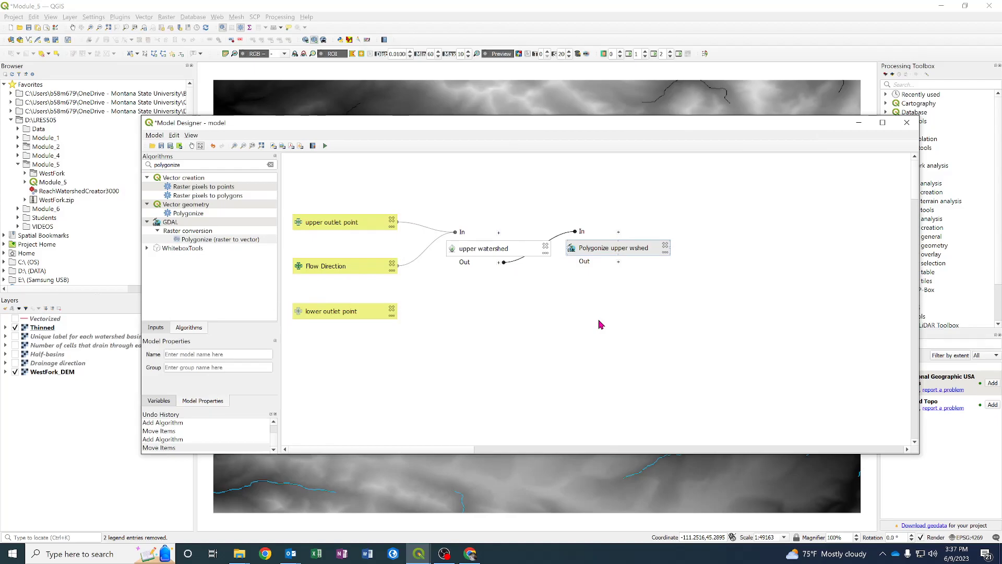
Step: Duplicate the "upper watershed" and "Polygonize upper wshed" algorithms and arrange the copies below the originals
{"action": "left_click", "coordinate": [459, 252]}
{"action": "left_click", "coordinate": [621, 253]}
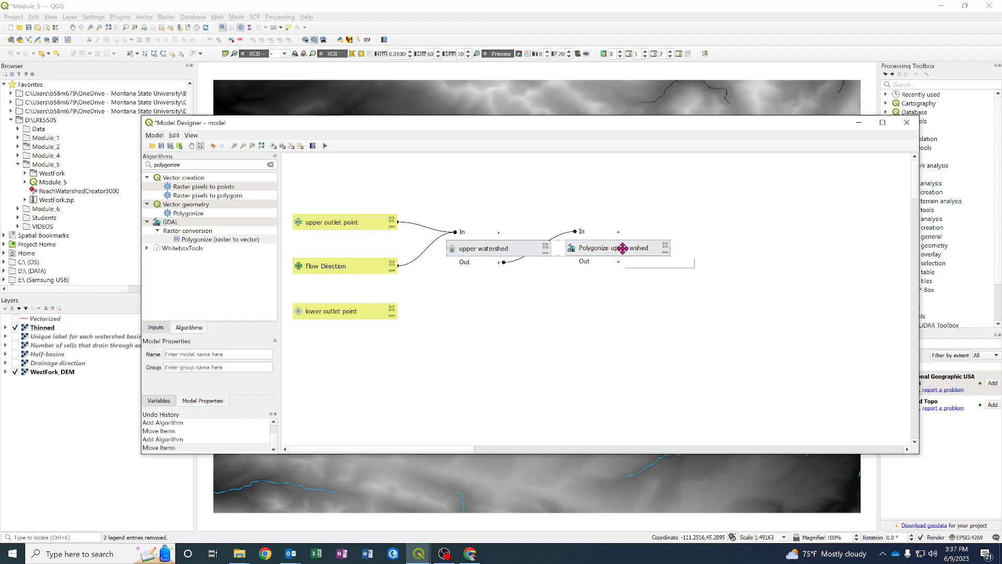
{"action": "right_click", "coordinate": [623, 248]}
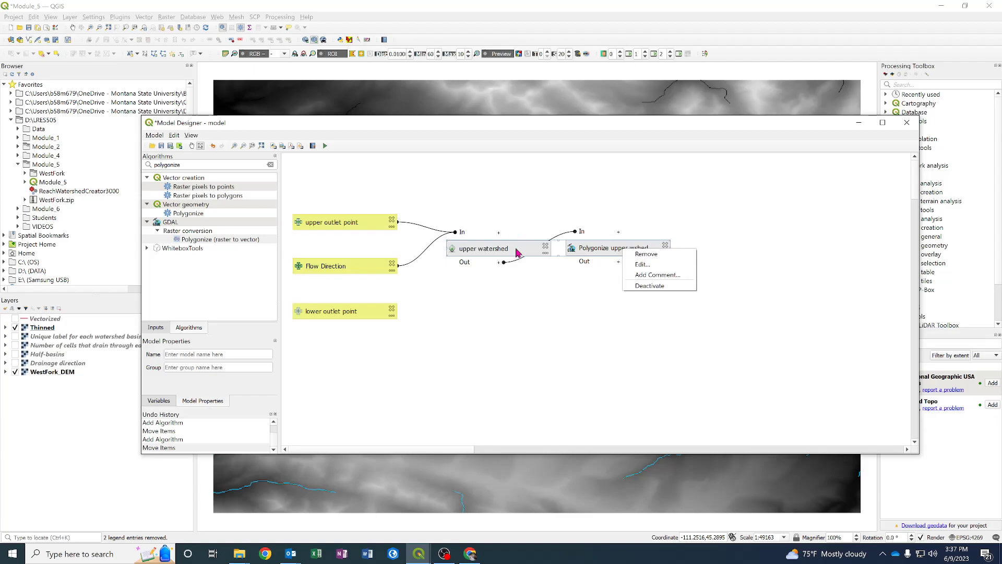
{"action": "left_click", "coordinate": [287, 123]}
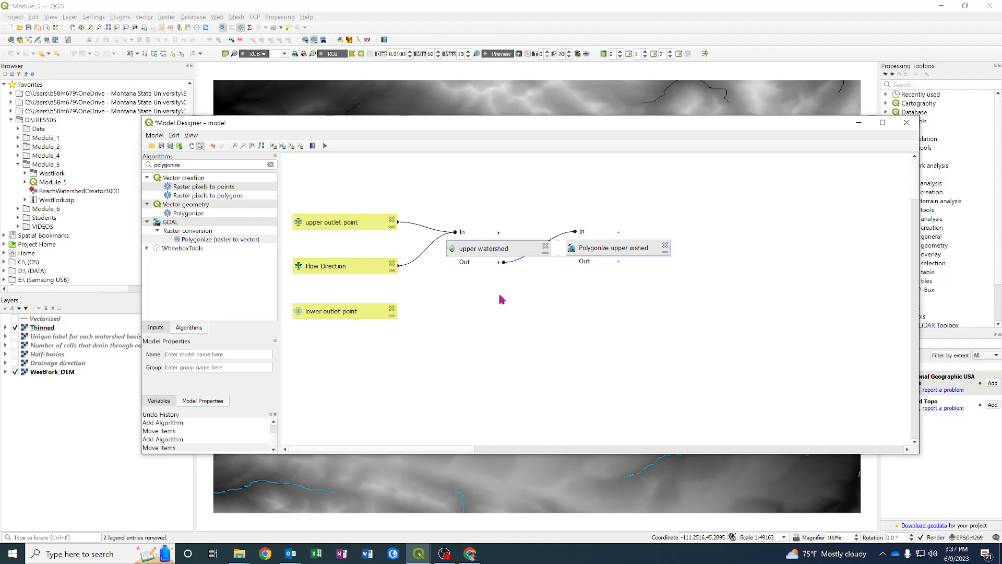
{"action": "key", "text": "ctrl+v"}
{"action": "left_click_drag", "start_coordinate": [543, 312], "coordinate": [487, 311]}
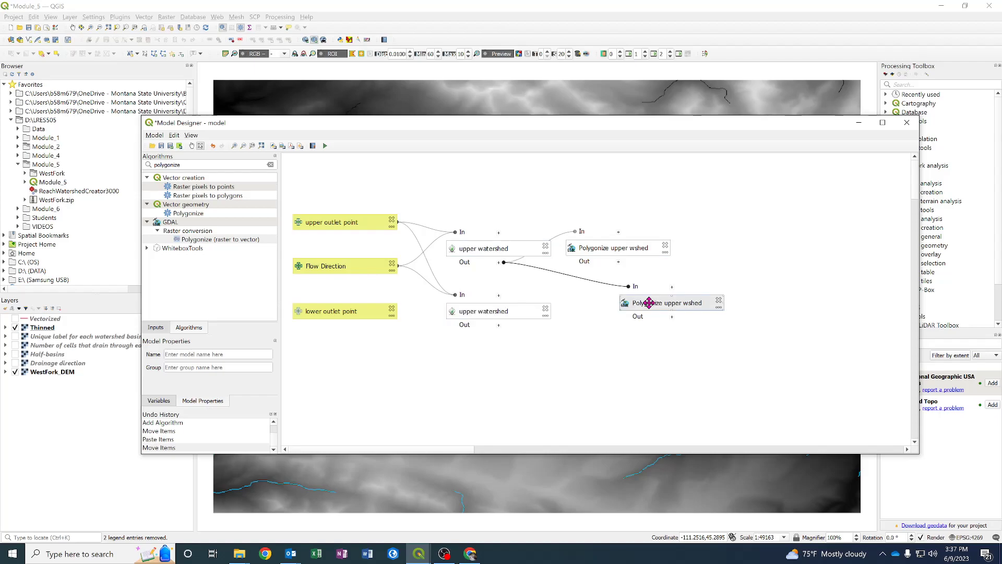
{"action": "left_click_drag", "start_coordinate": [648, 302], "coordinate": [599, 312]}
Step: Set the copied r.water.outlet algorithm's outlet coordinates to the model input "lower outlet point" and its description to "lower watershed"
{"action": "double_click", "coordinate": [483, 312]}
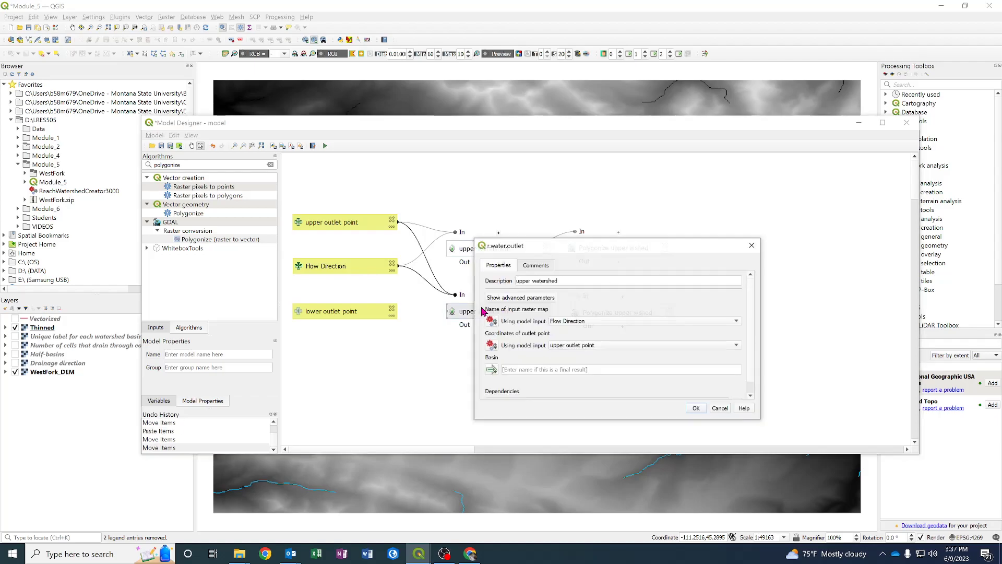
{"action": "left_click", "coordinate": [594, 345]}
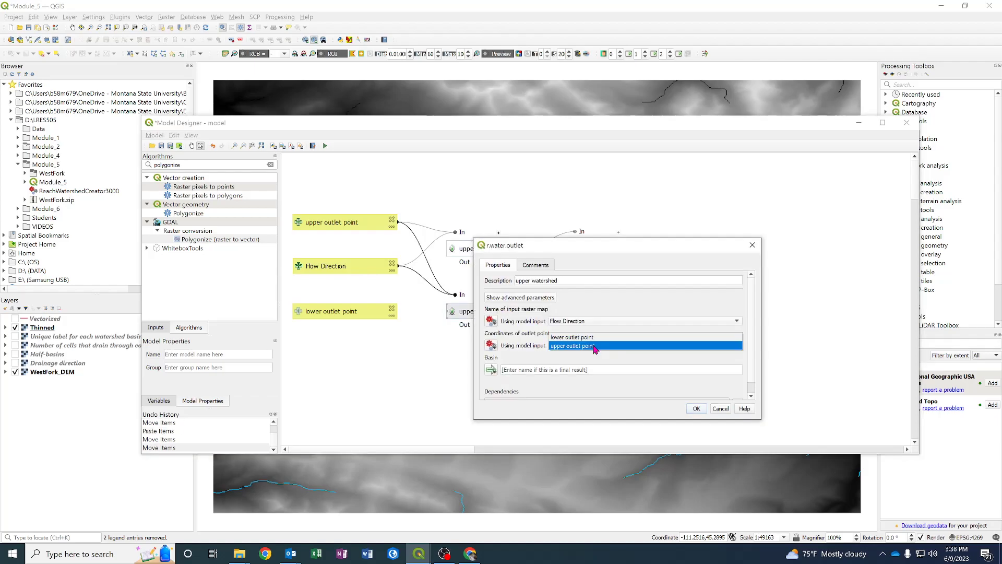
{"action": "left_click", "coordinate": [572, 337]}
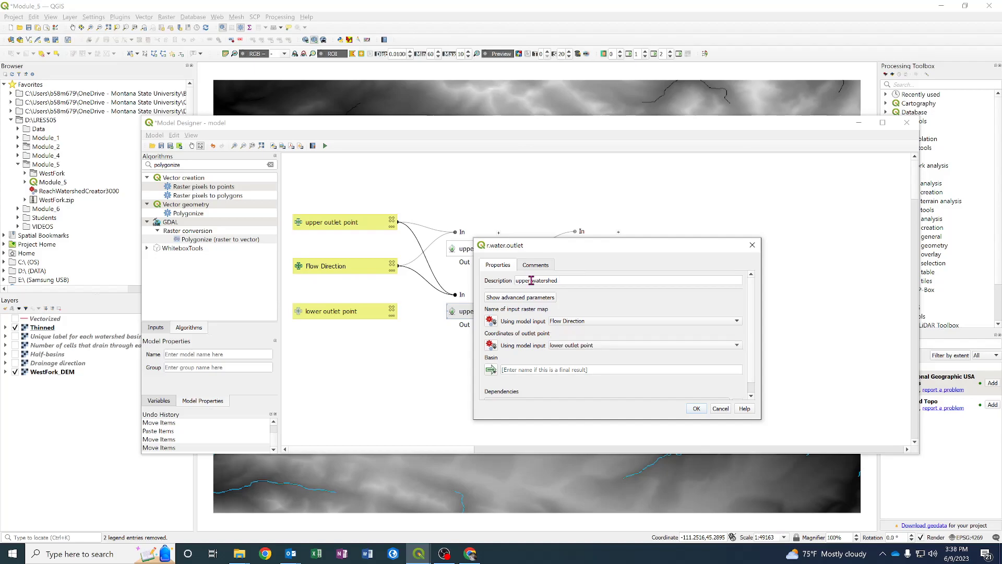
{"action": "left_click_drag", "start_coordinate": [531, 280], "coordinate": [510, 285]}
{"action": "type", "text": "lower"}
{"action": "key", "text": "Return"}
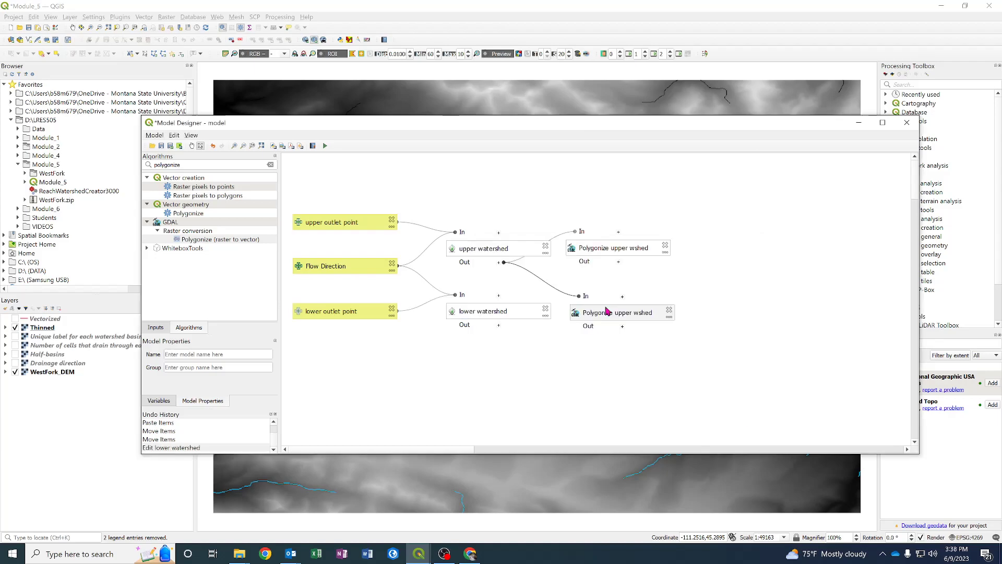
Step: Set the copied Polygonize algorithm's input layer to the "Basin" output of "lower watershed"
{"action": "double_click", "coordinate": [607, 311]}
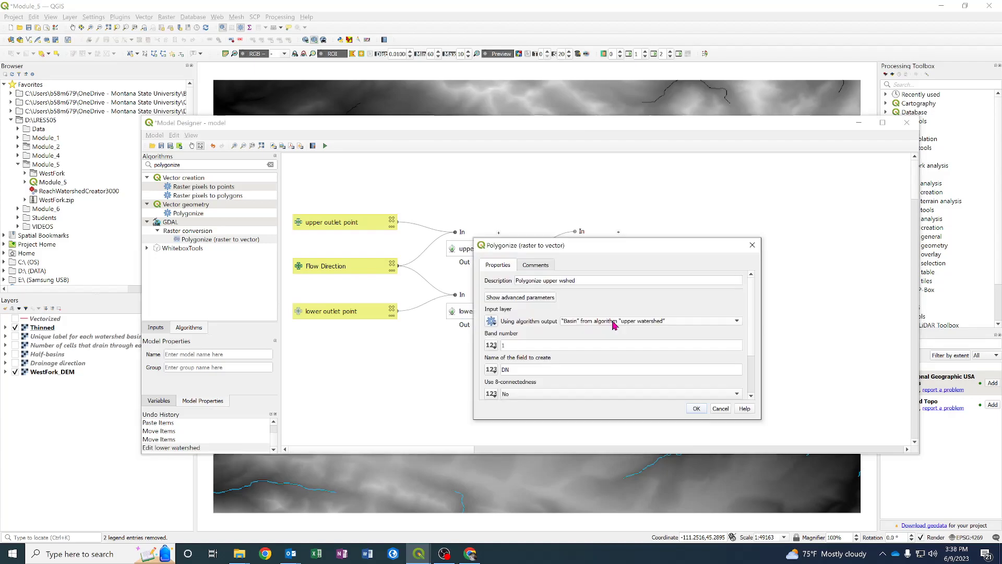
{"action": "left_click", "coordinate": [613, 322]}
{"action": "left_click", "coordinate": [652, 334]}
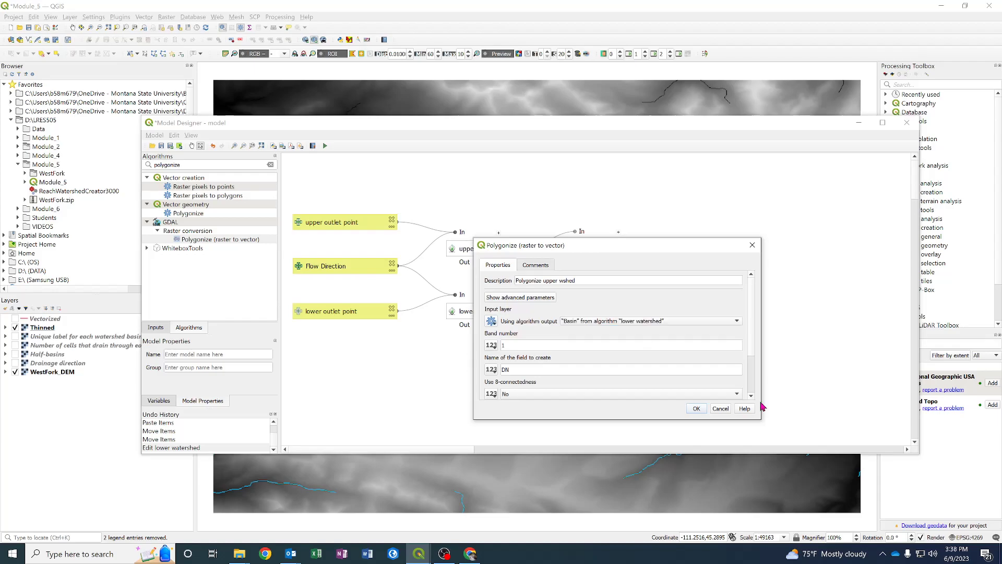
{"action": "key", "text": "Return"}
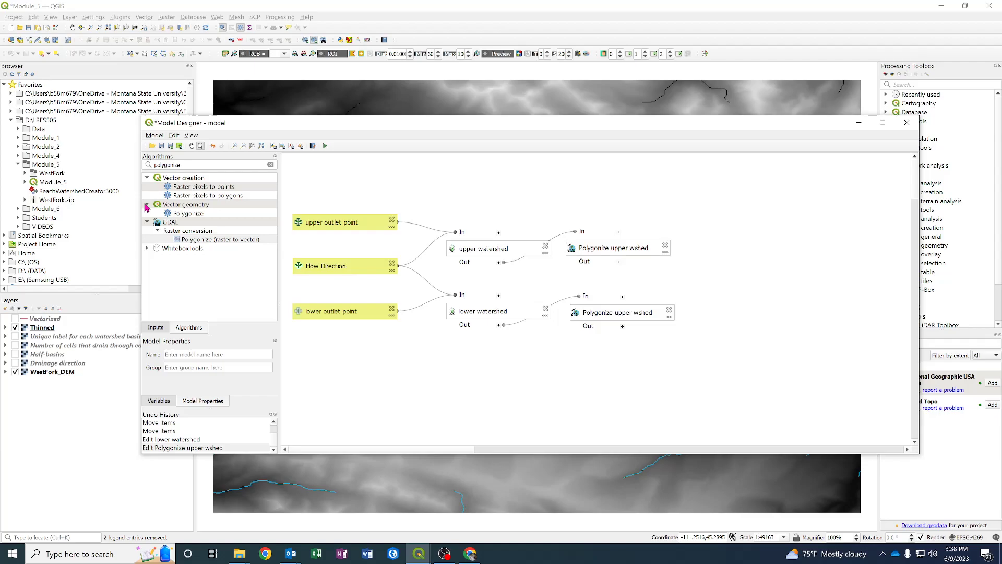
Step: Replace the model algorithm search with "differ" to find the Difference tool
{"action": "left_click", "coordinate": [270, 165]}
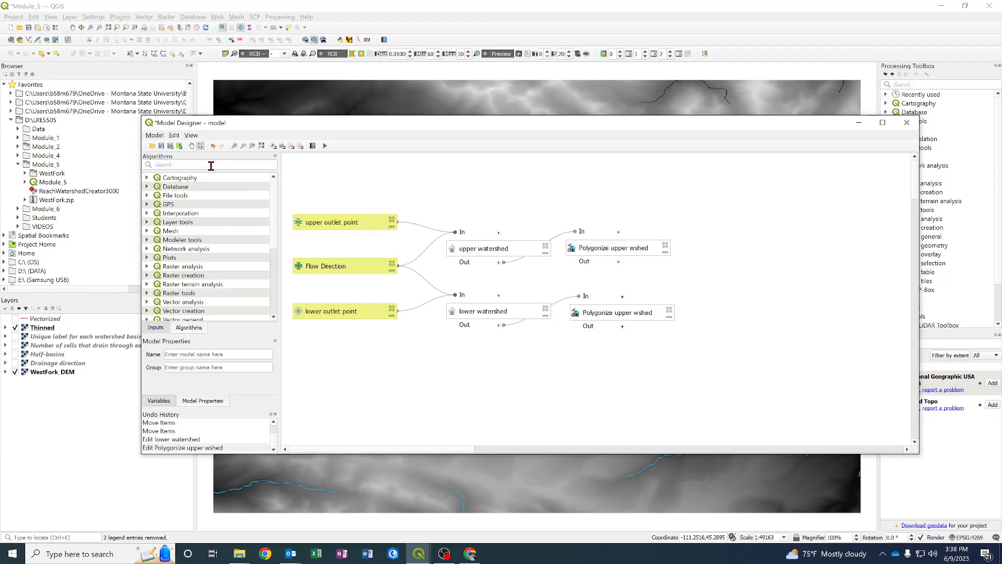
{"action": "type", "text": "differ"}
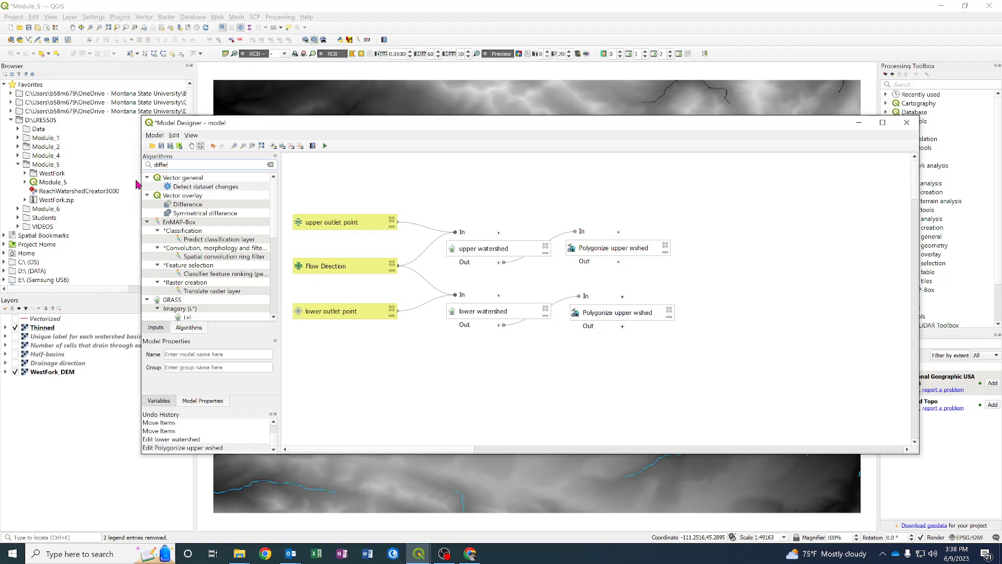
{"action": "double_click", "coordinate": [191, 204]}
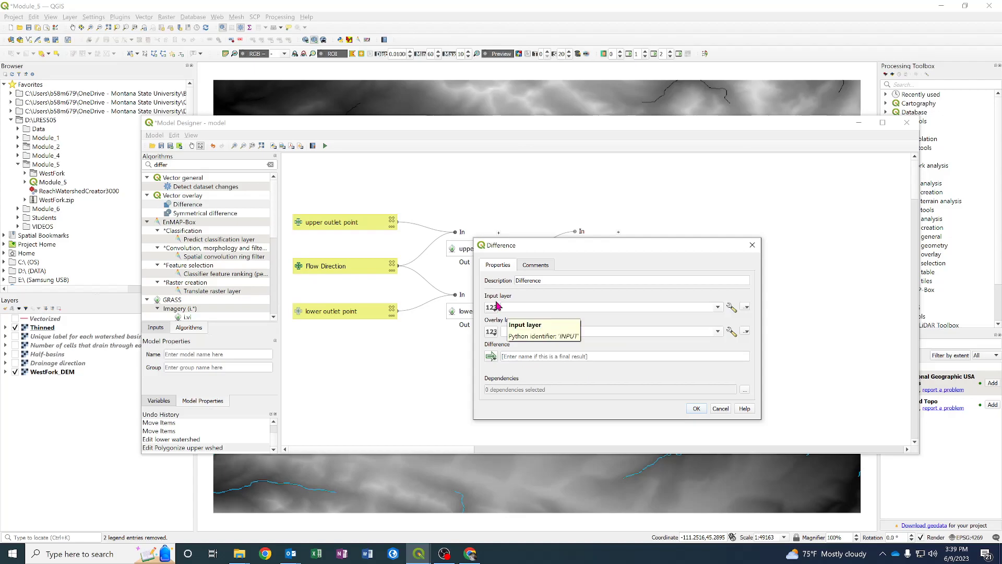
{"action": "left_click_drag", "start_coordinate": [599, 249], "coordinate": [681, 209]}
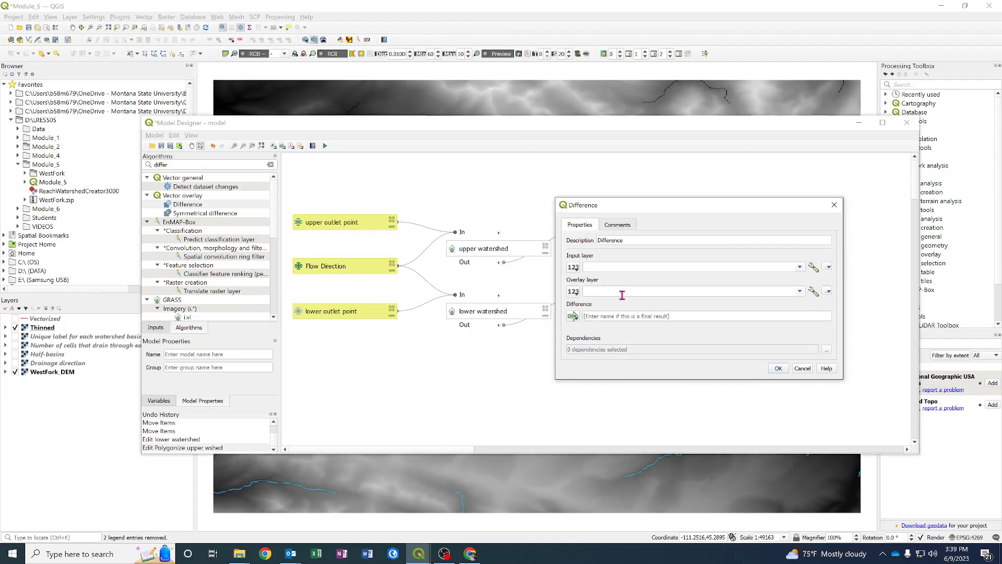
{"action": "left_click", "coordinate": [573, 268]}
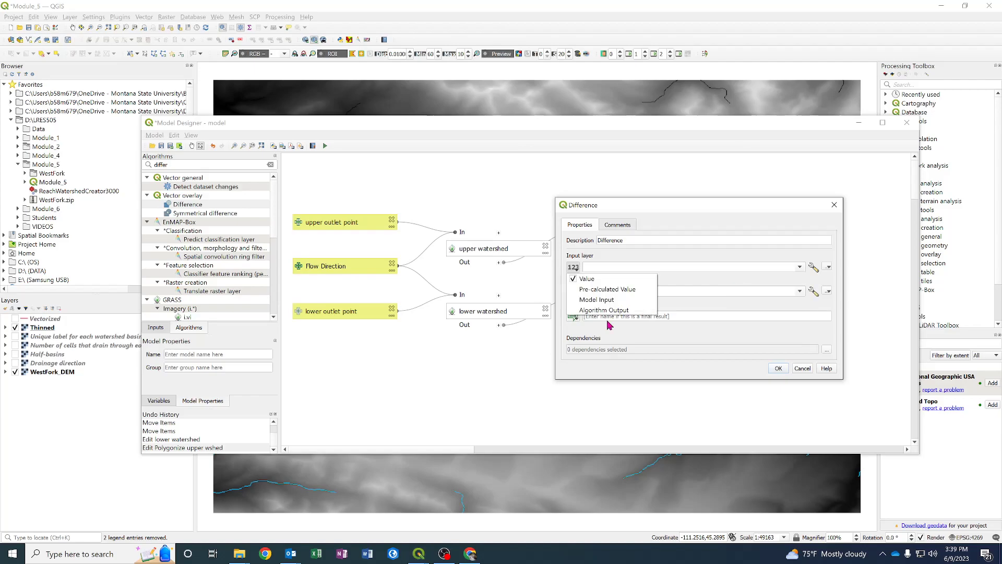
{"action": "left_click", "coordinate": [605, 310]}
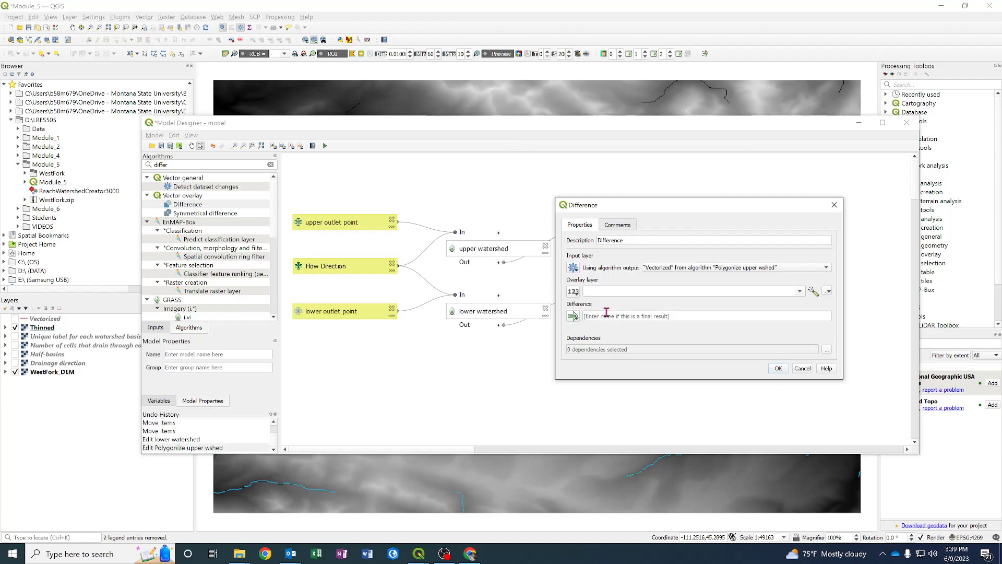
{"action": "left_click", "coordinate": [780, 267]}
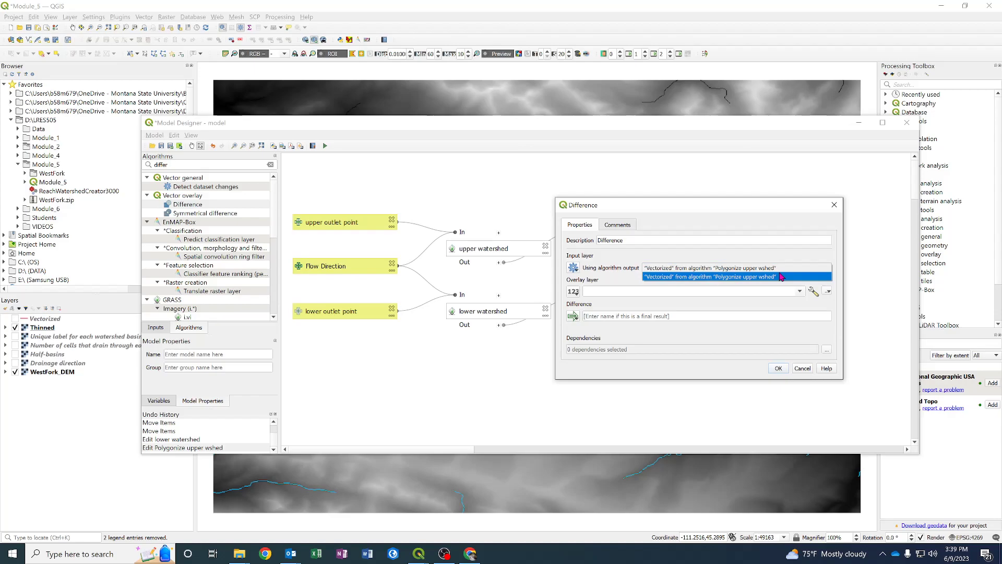
{"action": "left_click", "coordinate": [782, 277]}
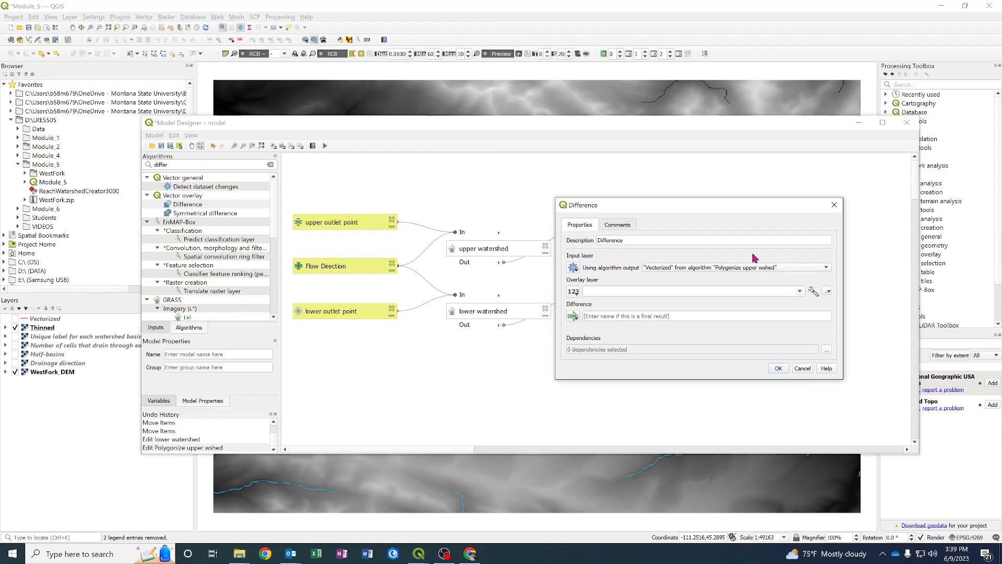
{"action": "left_click", "coordinate": [692, 268]}
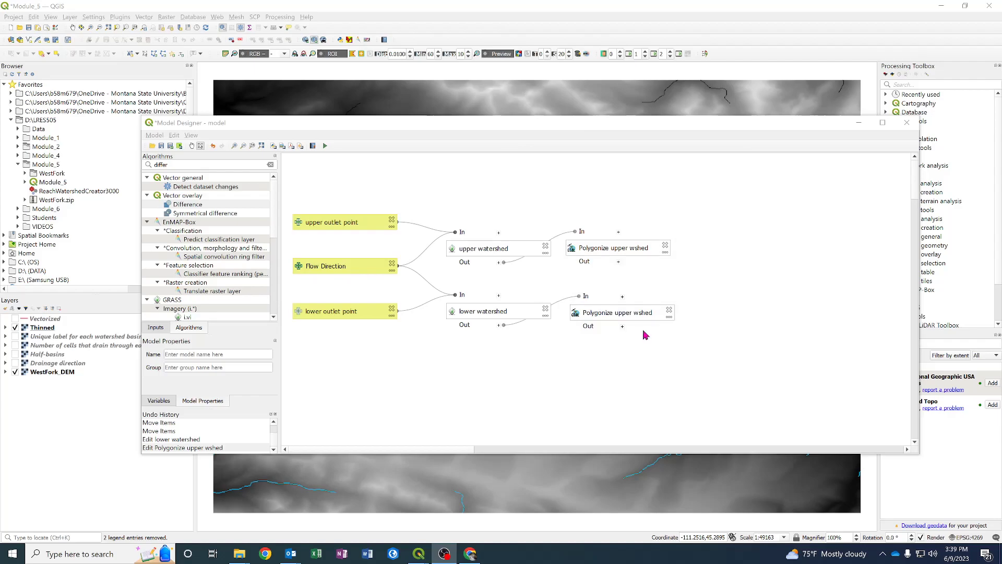
Step: Change the description of the lower watershed's Polygonize algorithm to "Polygonize lower wshed"
{"action": "double_click", "coordinate": [636, 319]}
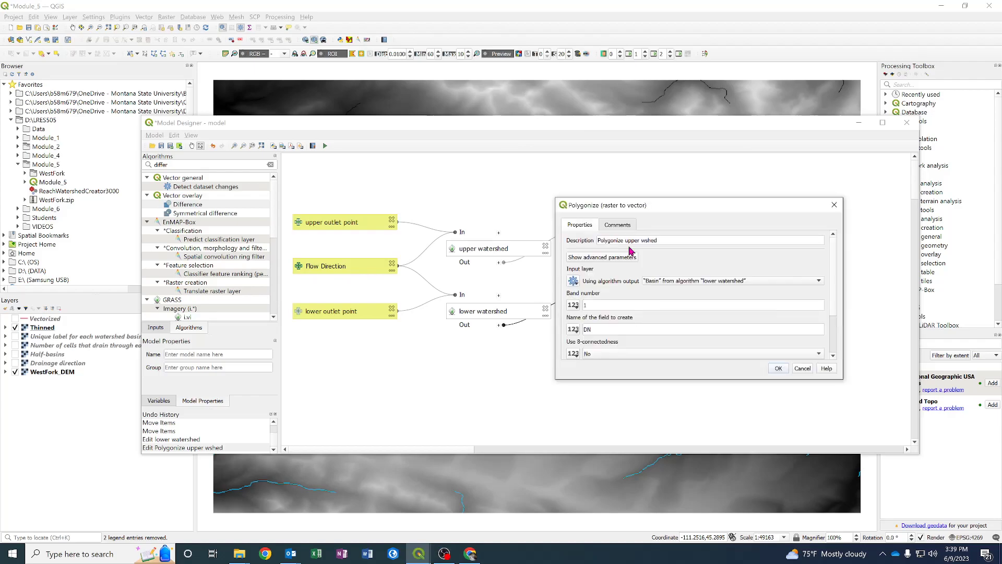
{"action": "double_click", "coordinate": [632, 240]}
{"action": "type", "text": "lower"}
{"action": "left_click", "coordinate": [778, 369]}
Step: Open the Difference algorithm for the model and use the "Vectorized" output of "Polygonize lower wshed" as its input layer
{"action": "double_click", "coordinate": [181, 189]}
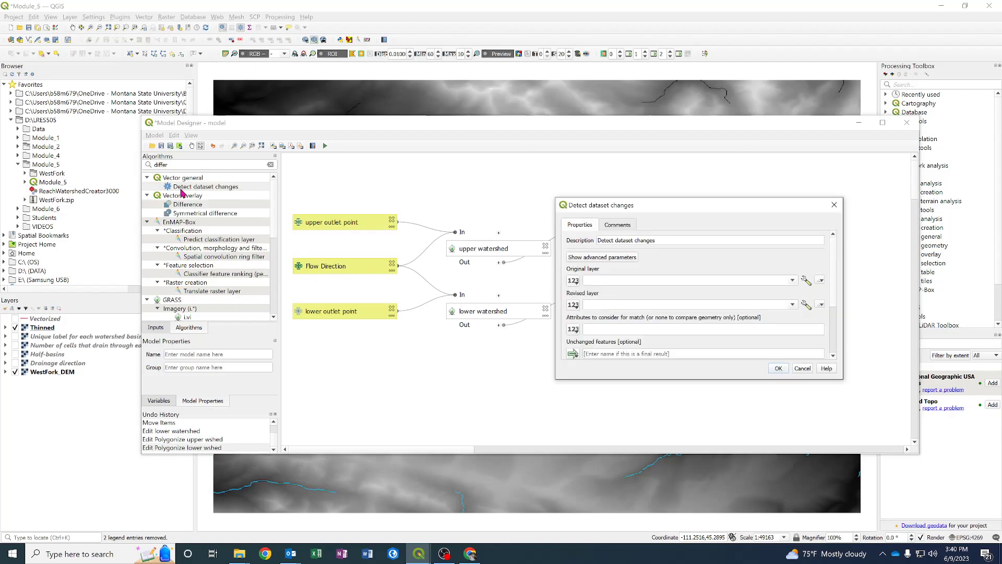
{"action": "left_click", "coordinate": [810, 368]}
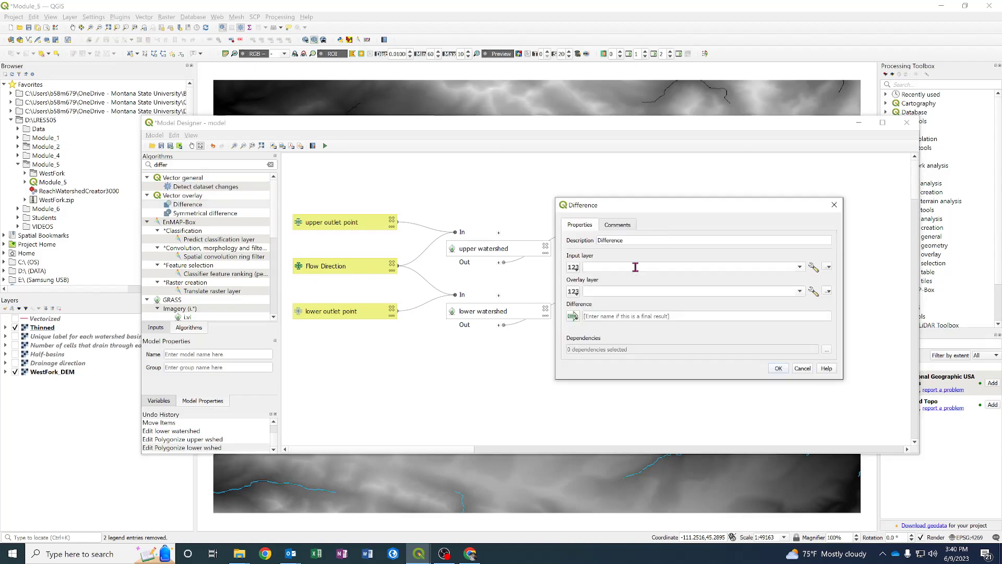
{"action": "left_click", "coordinate": [573, 266]}
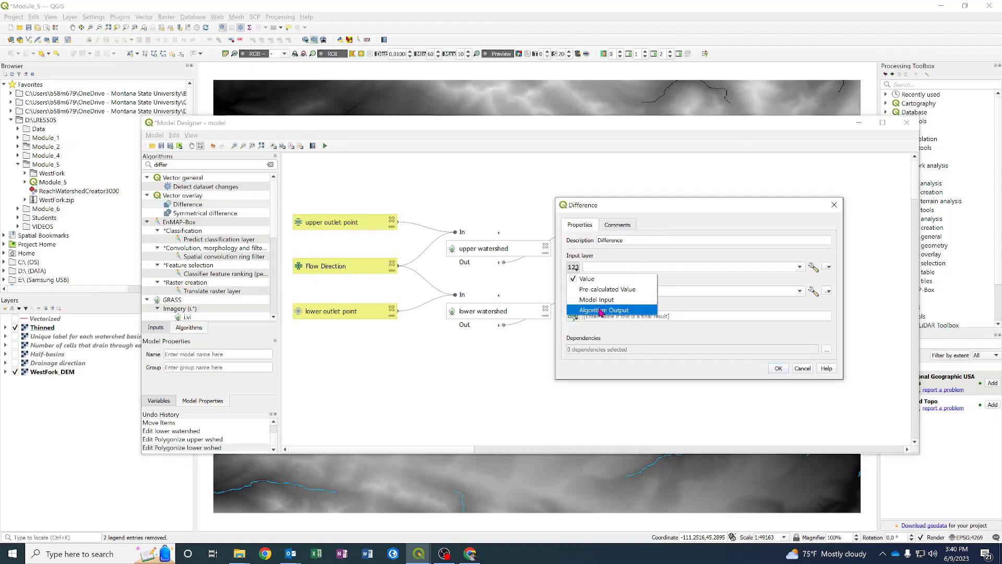
{"action": "left_click", "coordinate": [602, 311]}
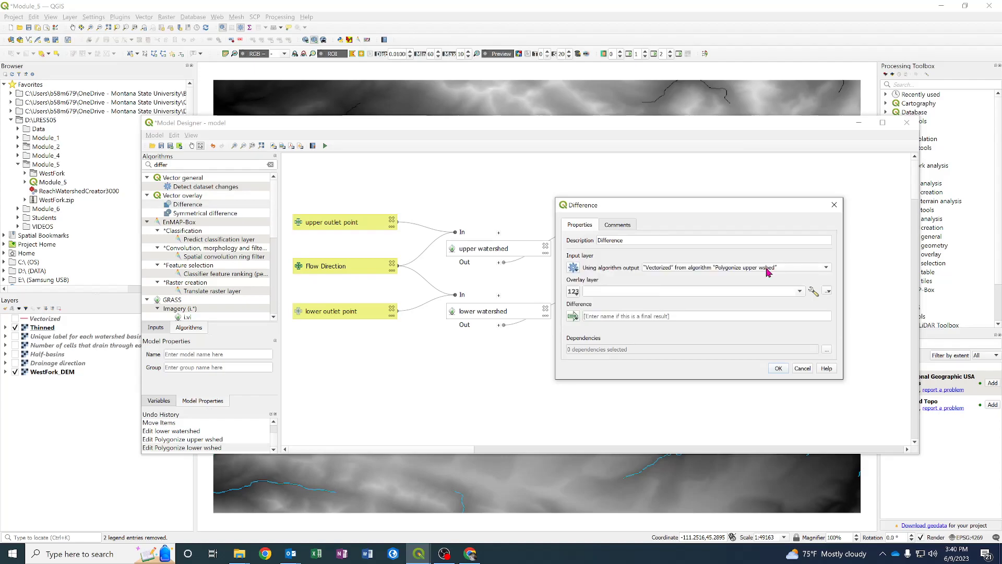
{"action": "scroll", "coordinate": [768, 271], "scroll_direction": "down", "scroll_amount": 1}
Step: Use the "Vectorized" output of "Polygonize upper wshed" as the Difference overlay layer and confirm the algorithm
{"action": "left_click", "coordinate": [573, 291]}
{"action": "left_click", "coordinate": [604, 334]}
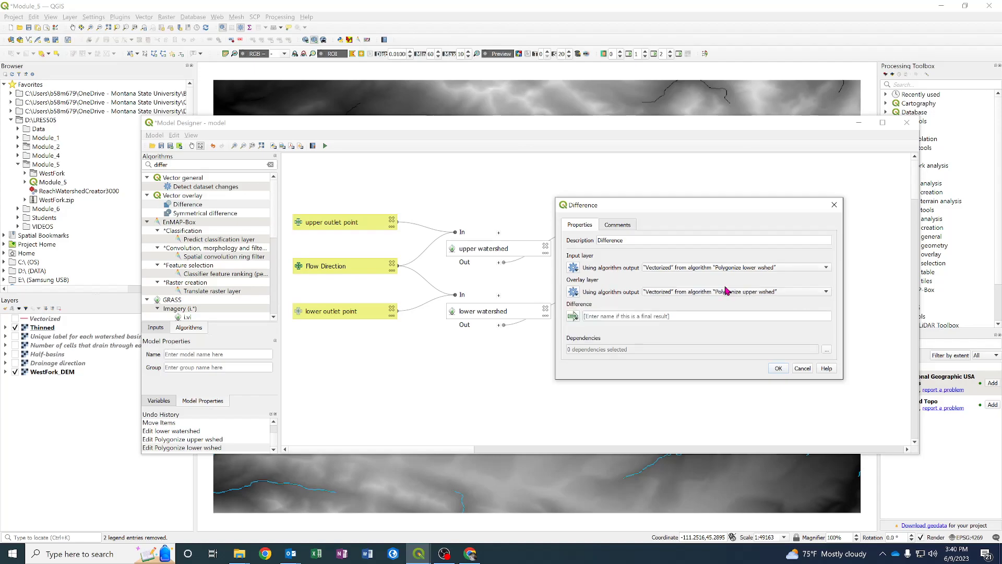
{"action": "left_click", "coordinate": [744, 290]}
{"action": "left_click", "coordinate": [754, 293]}
{"action": "key", "text": "Return"}
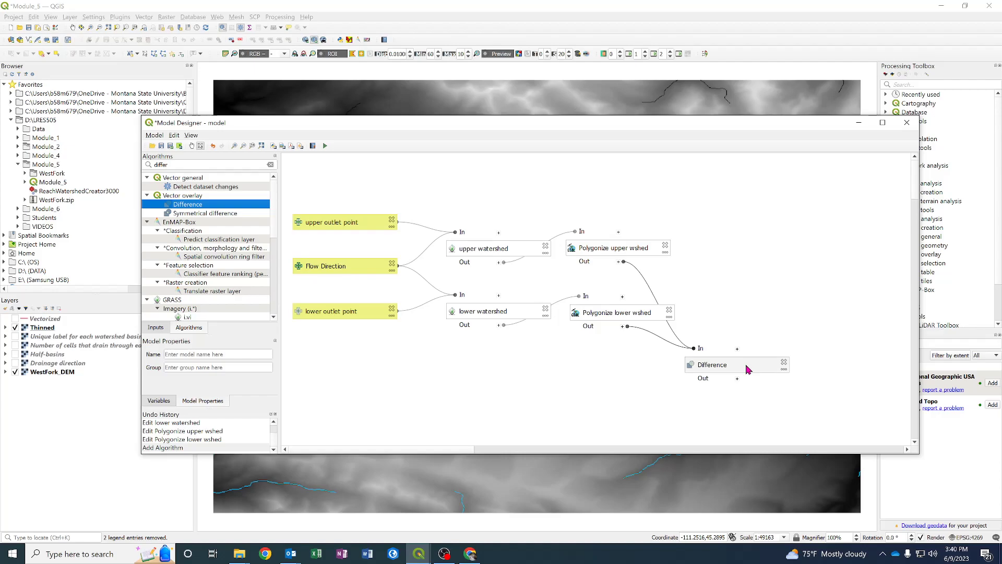
Step: Move the Difference algorithm beyond the two Polygonize algorithms and name its final output "Difference_Watershed"
{"action": "left_click_drag", "start_coordinate": [747, 369], "coordinate": [810, 292]}
{"action": "double_click", "coordinate": [792, 296]}
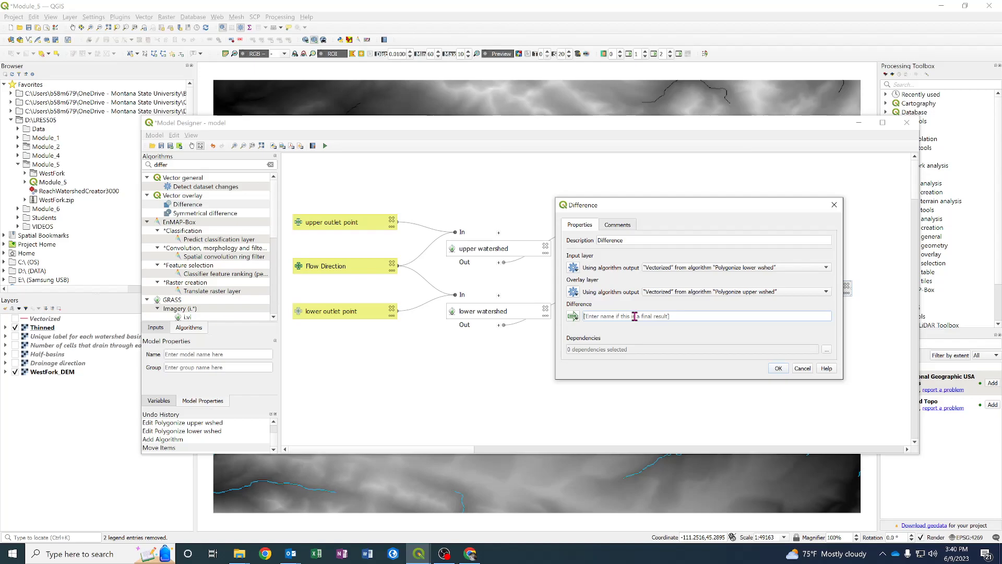
{"action": "type", "text": "Difference_Wa"}
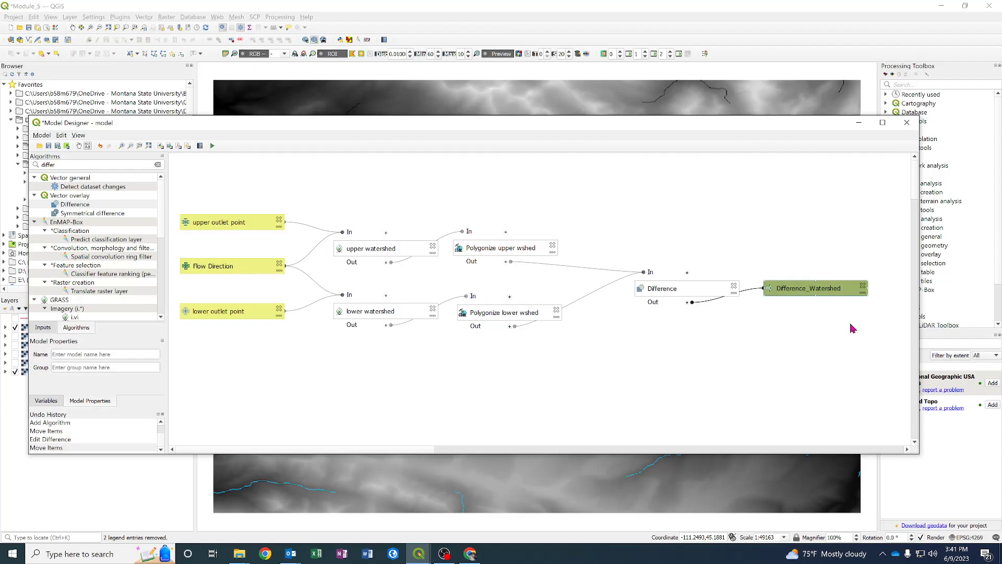
Step: Name the model "Difference_Watershed_Model" in its model properties
{"action": "left_click", "coordinate": [233, 195]}
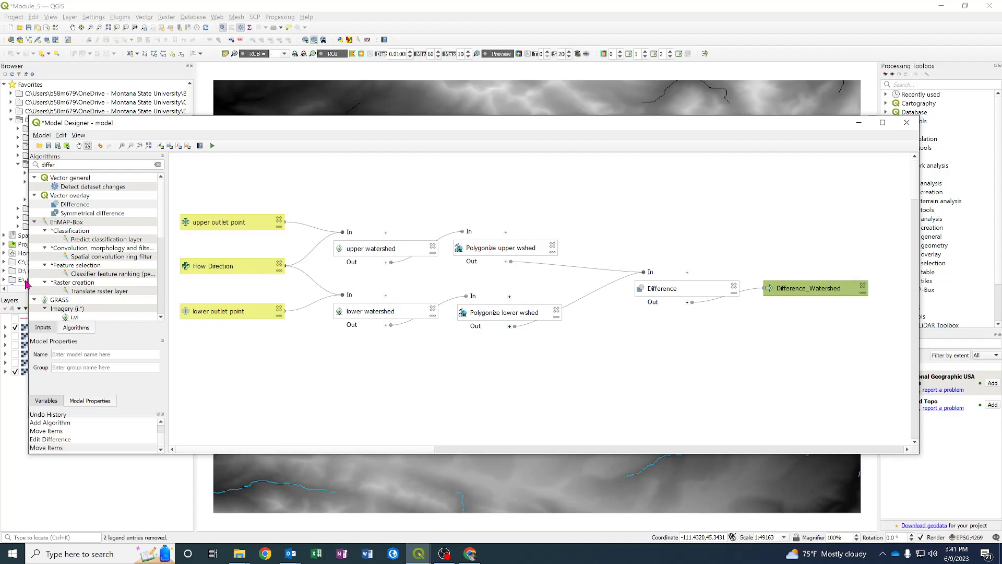
{"action": "left_click", "coordinate": [91, 353]}
{"action": "type", "text": "Difference_Water"}
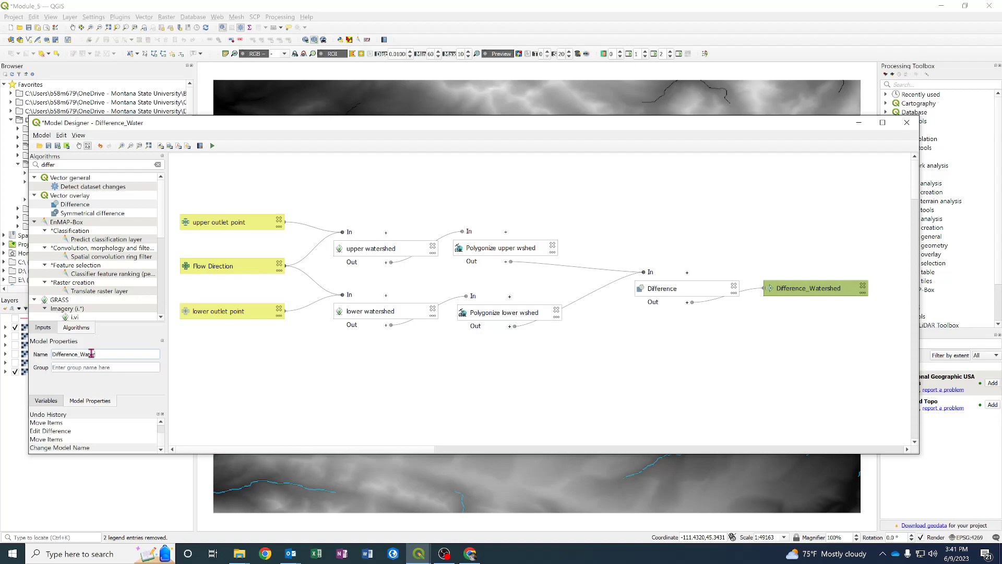
{"action": "type", "text": "shed_Model"}
Step: Save the model as Difference_Watershed_Model in the LRES505 Module_5 folder and close the Model Designer
{"action": "left_click", "coordinate": [49, 147]}
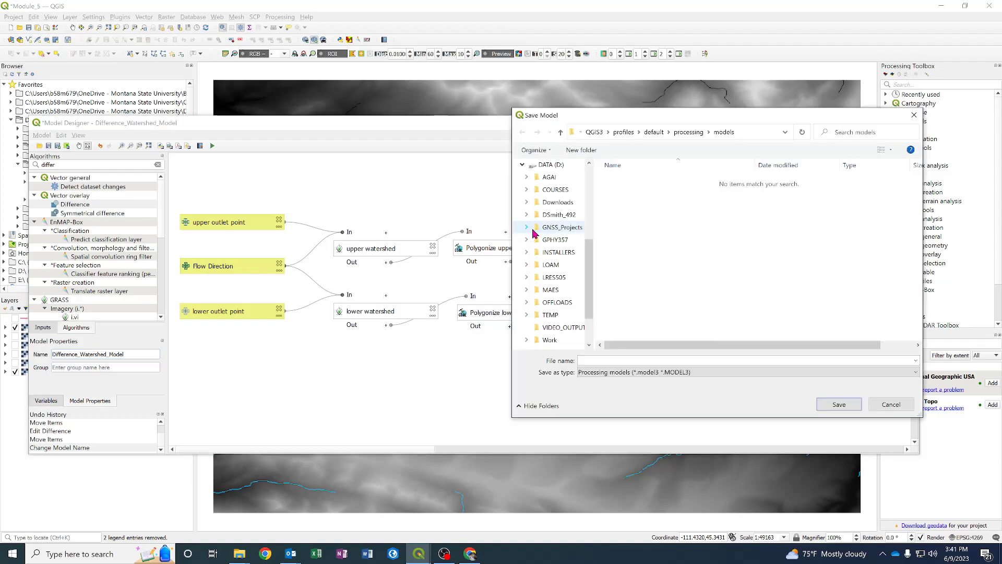
{"action": "left_click", "coordinate": [527, 277]}
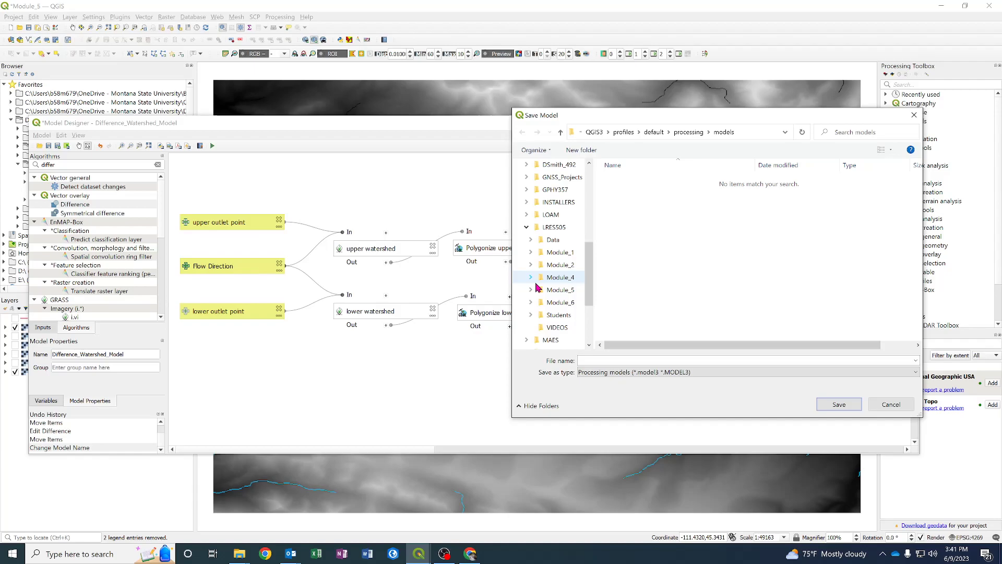
{"action": "left_click", "coordinate": [538, 289]}
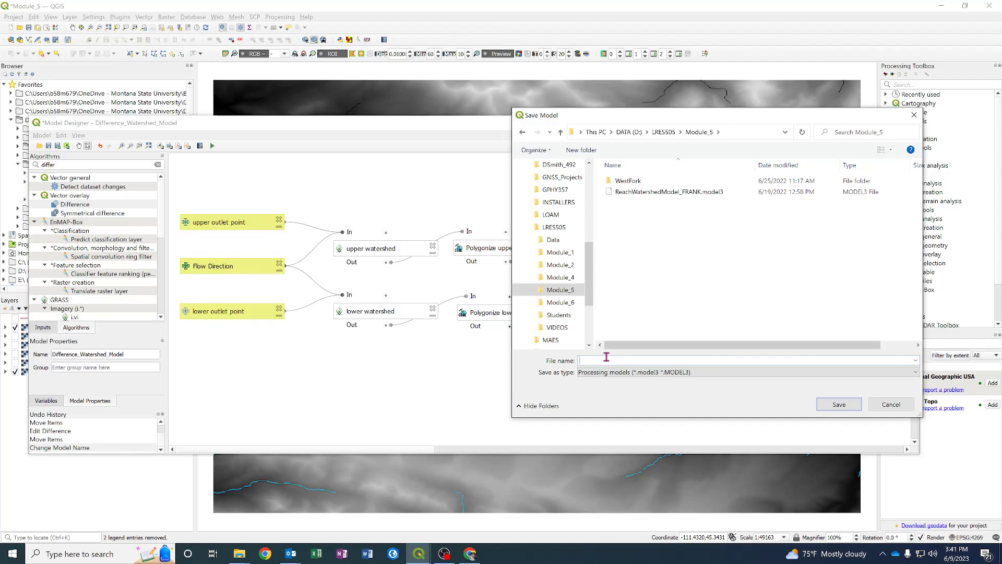
{"action": "type", "text": "Difference_Watershed_M"}
{"action": "key", "text": "Return"}
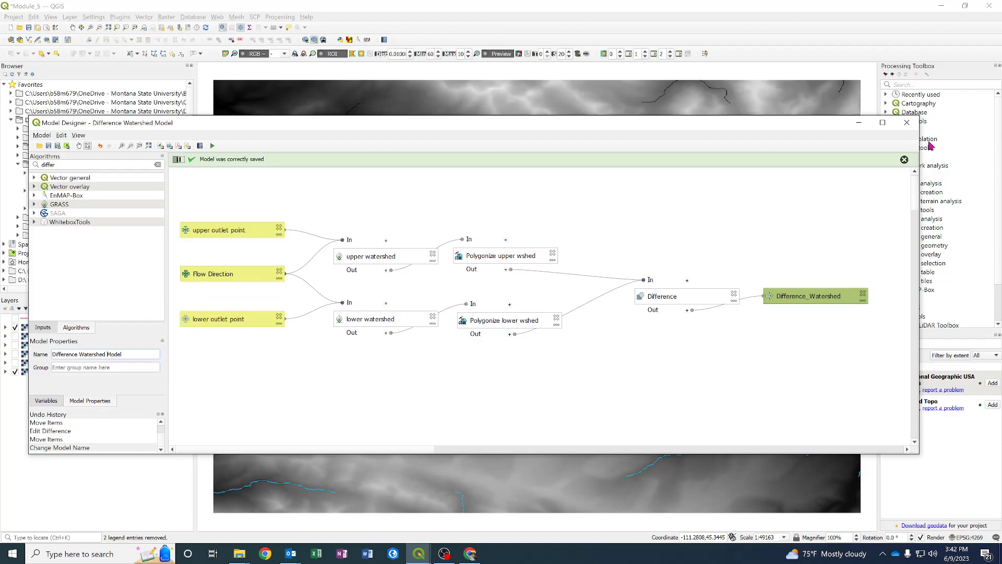
{"action": "left_click", "coordinate": [906, 124]}
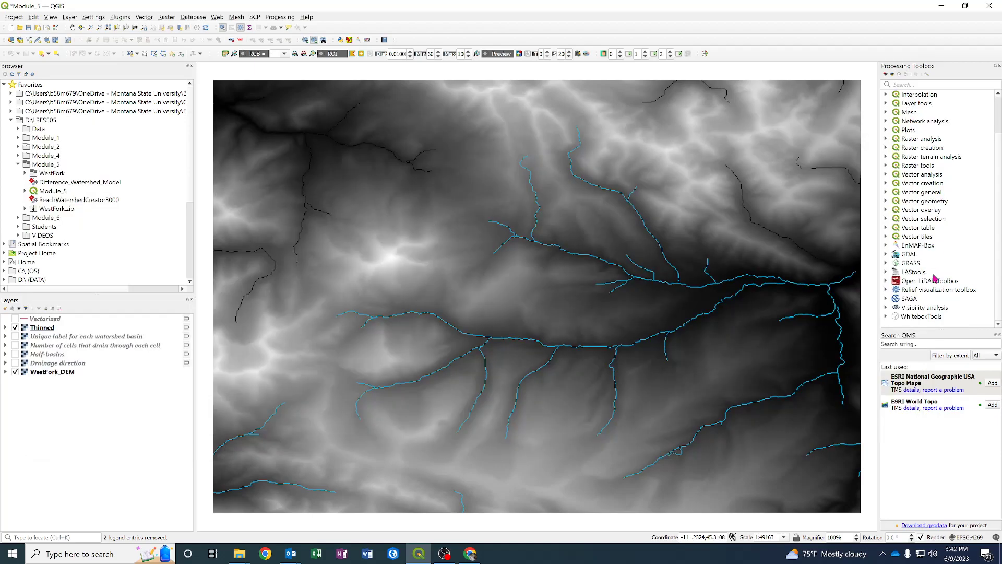
Step: Search the Processing Toolbox for "differ" to locate the saved model
{"action": "scroll", "coordinate": [934, 277], "scroll_direction": "up", "scroll_amount": 2}
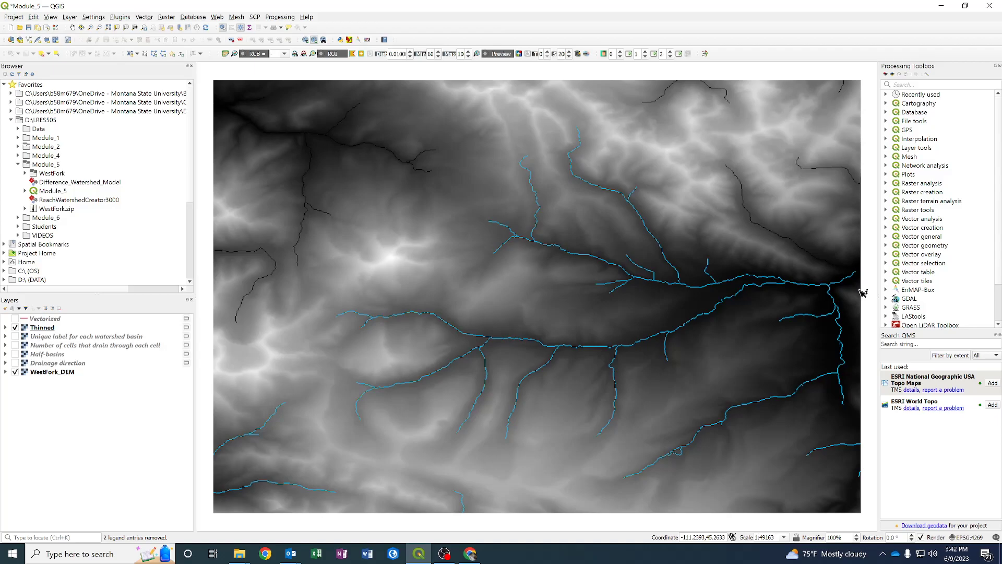
{"action": "left_click", "coordinate": [916, 84]}
{"action": "type", "text": "differ"}
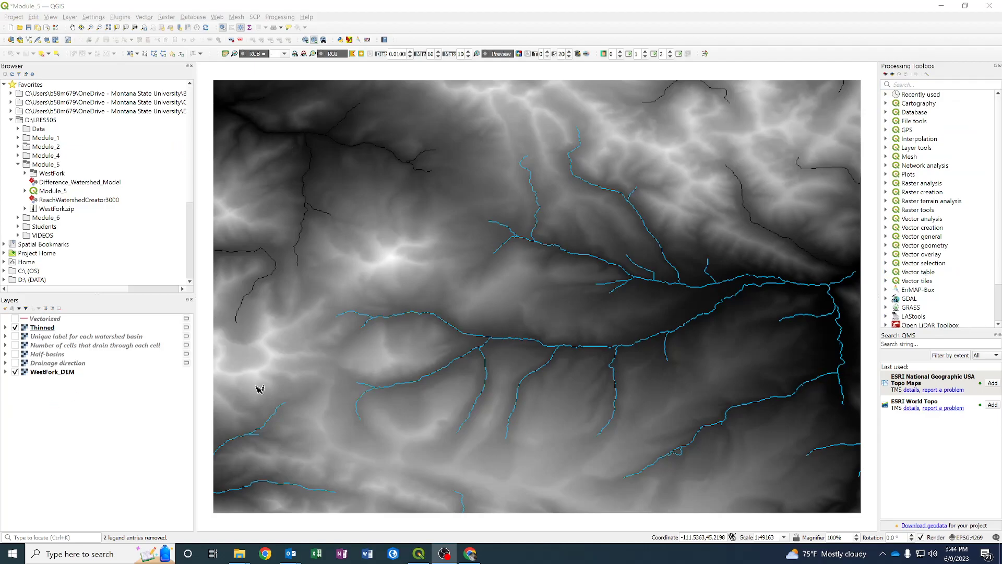
Step: Reopen Difference_Watershed_Model.model3 in the graphical modeler and save the model inside the project
{"action": "left_click", "coordinate": [272, 18]}
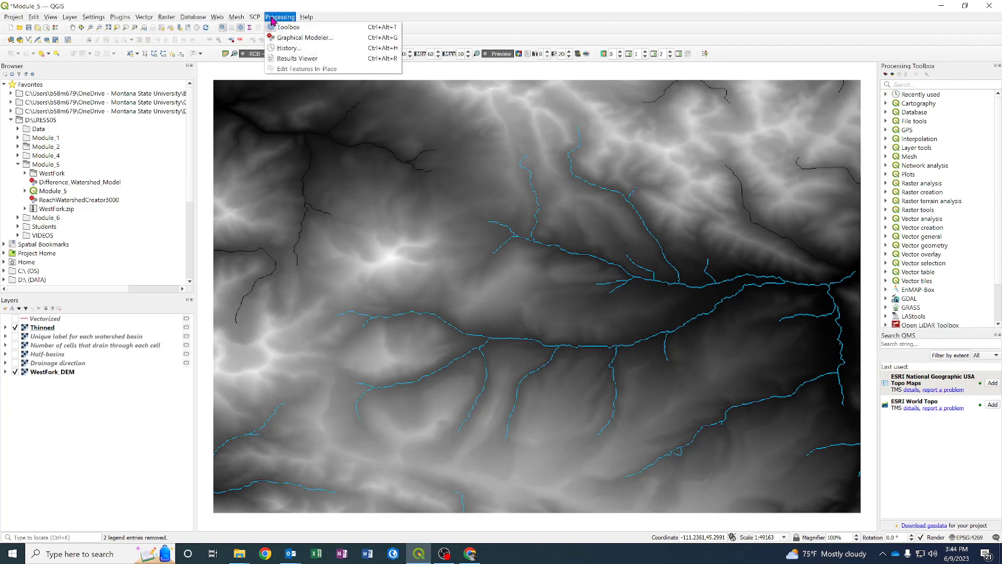
{"action": "left_click", "coordinate": [297, 38]}
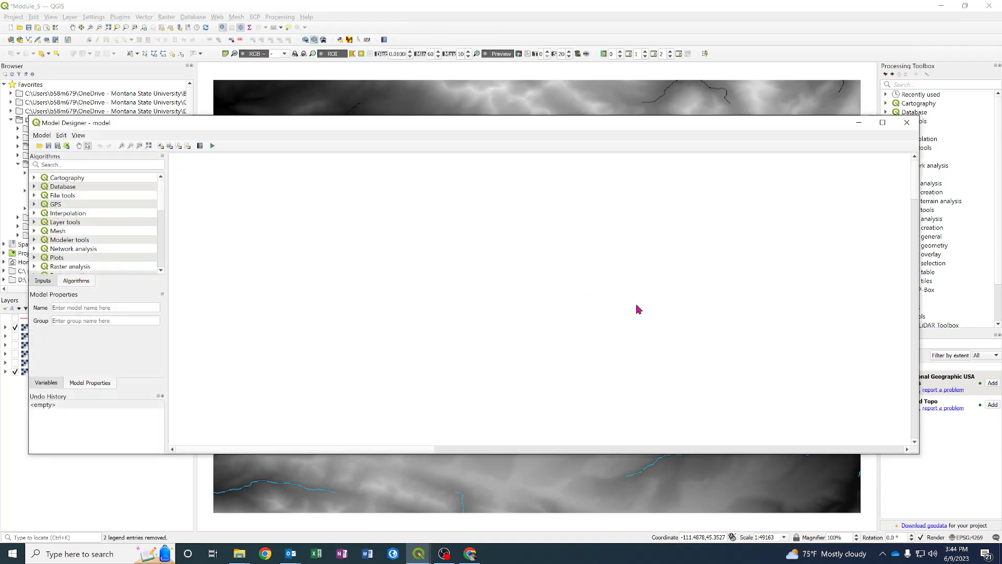
{"action": "left_click", "coordinate": [39, 146]}
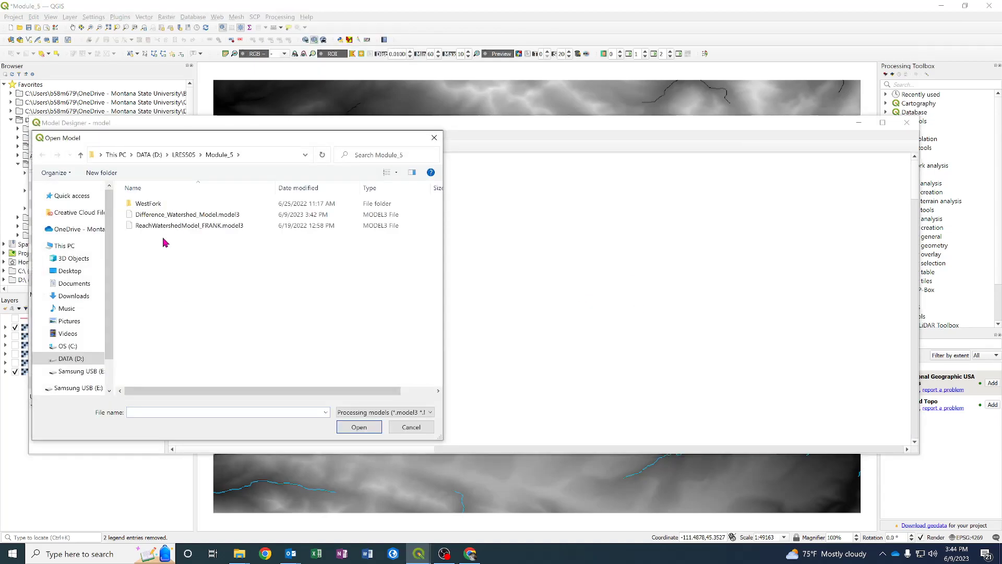
{"action": "left_click", "coordinate": [145, 218]}
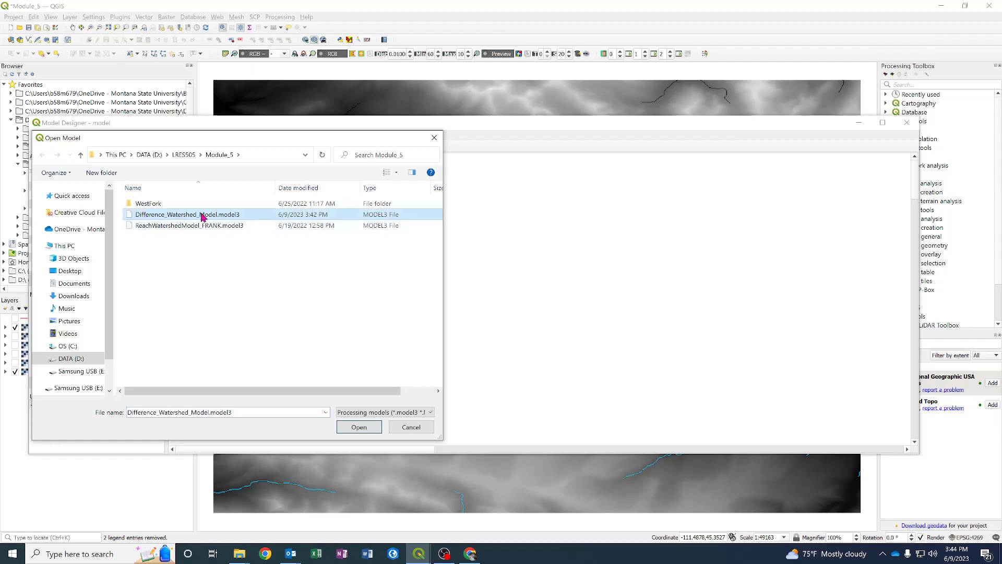
{"action": "left_click", "coordinate": [359, 427]}
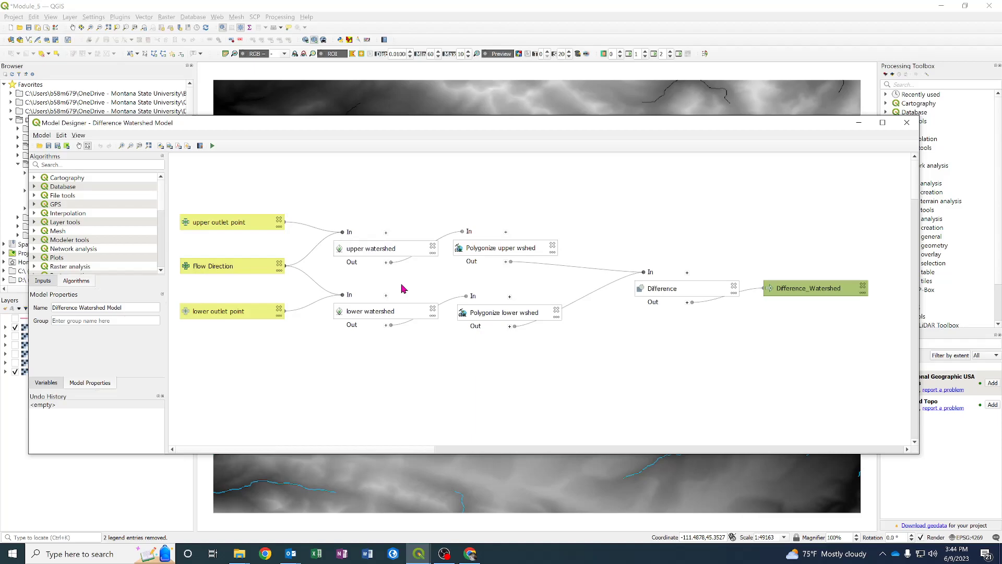
{"action": "left_click", "coordinate": [66, 147]}
{"action": "left_click", "coordinate": [907, 122]}
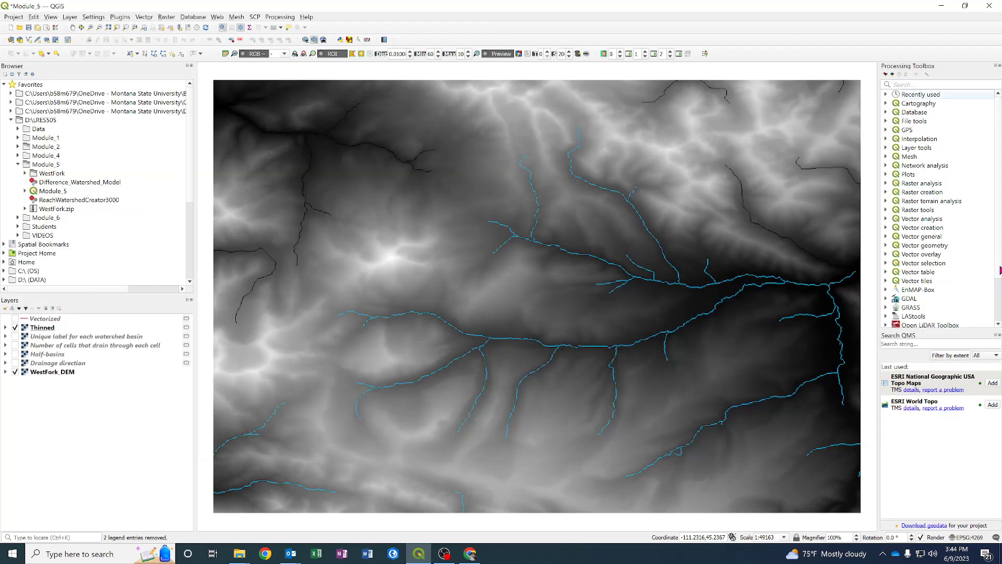
Step: Open the Difference Watershed Model from the project models and set its Flow Direction input to "Drainage direction"
{"action": "scroll", "coordinate": [911, 282], "scroll_direction": "down", "scroll_amount": 2}
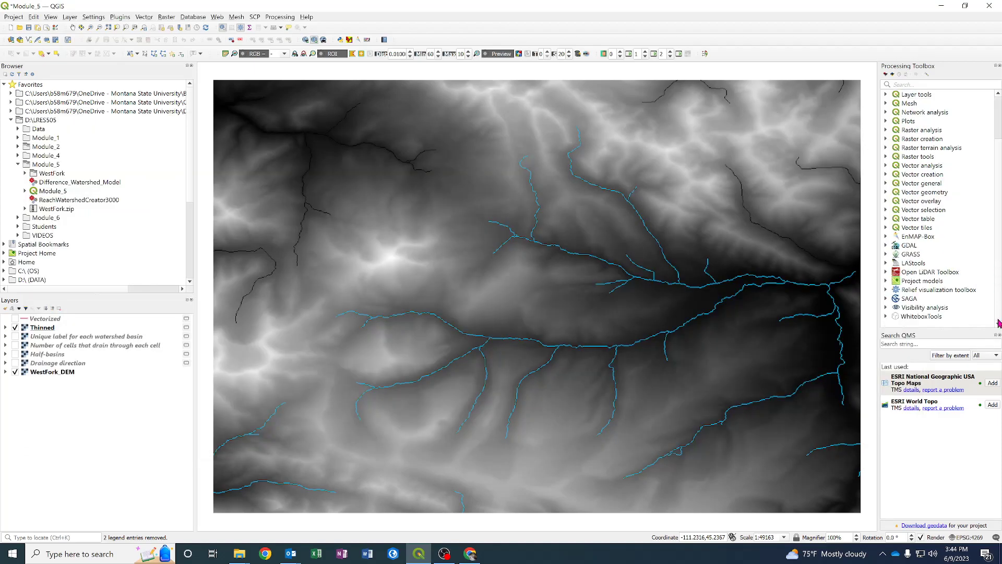
{"action": "left_click", "coordinate": [886, 282]}
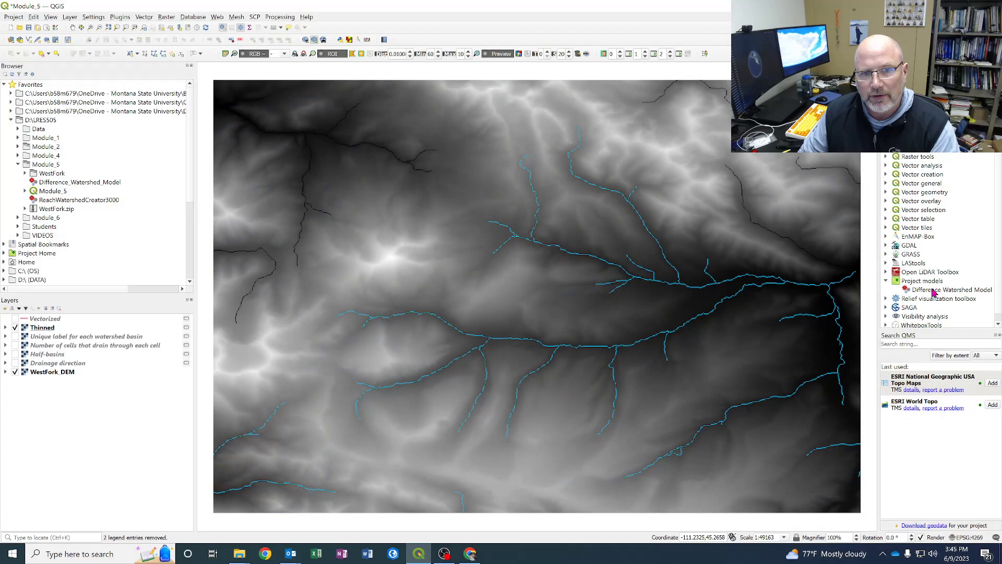
{"action": "double_click", "coordinate": [920, 290]}
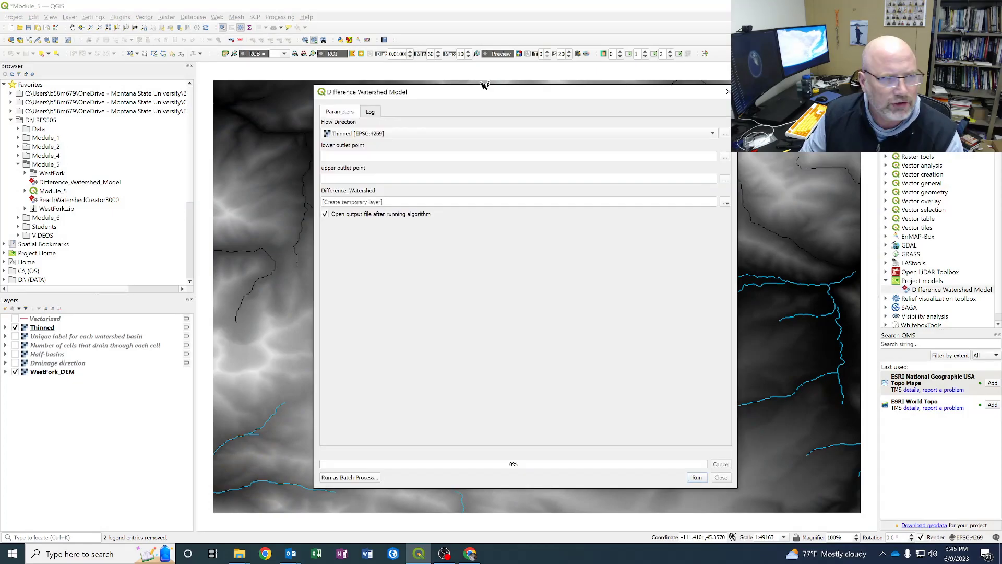
{"action": "left_click", "coordinate": [410, 134]}
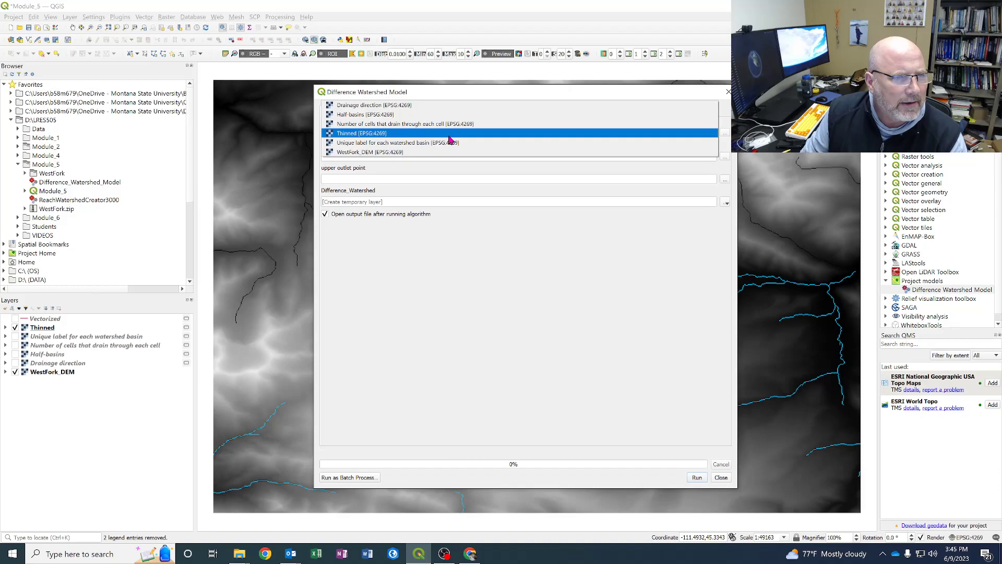
{"action": "left_click", "coordinate": [394, 105]}
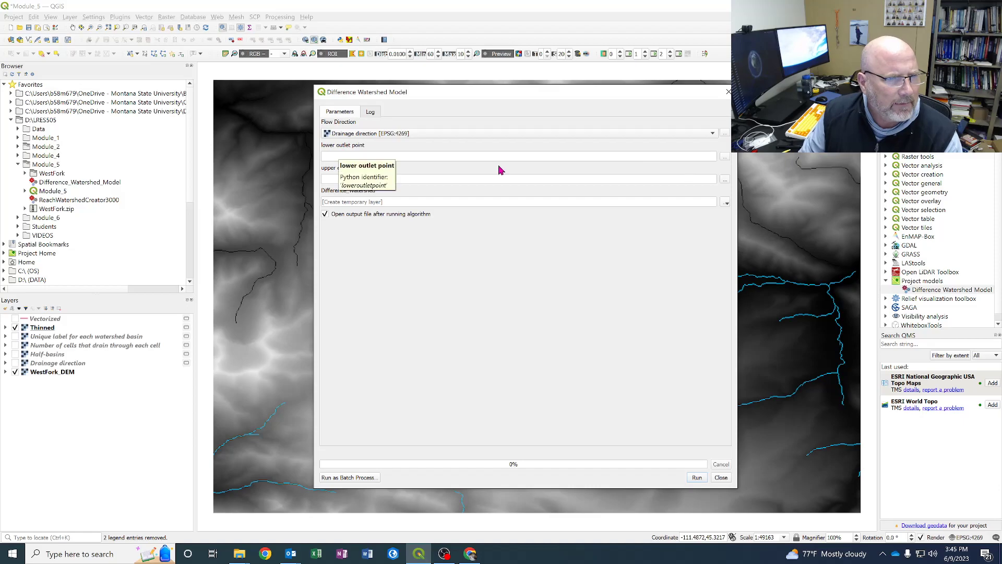
Step: Pick the lower outlet point on the main-stem stream cell just upstream of the eastern confluence, at -111.348682,45.238286
{"action": "left_click", "coordinate": [725, 157]}
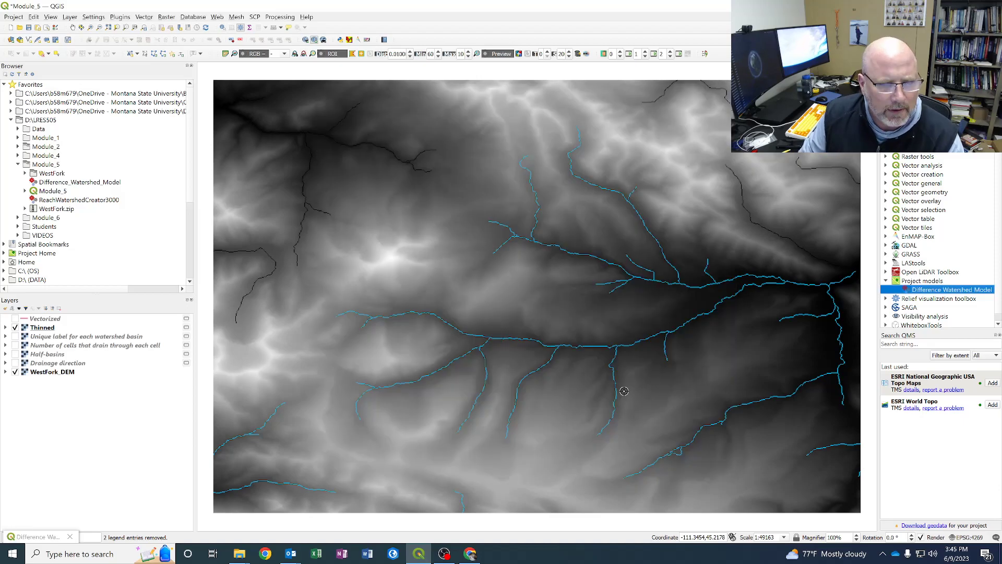
{"action": "scroll", "coordinate": [617, 355], "scroll_direction": "up", "scroll_amount": 3}
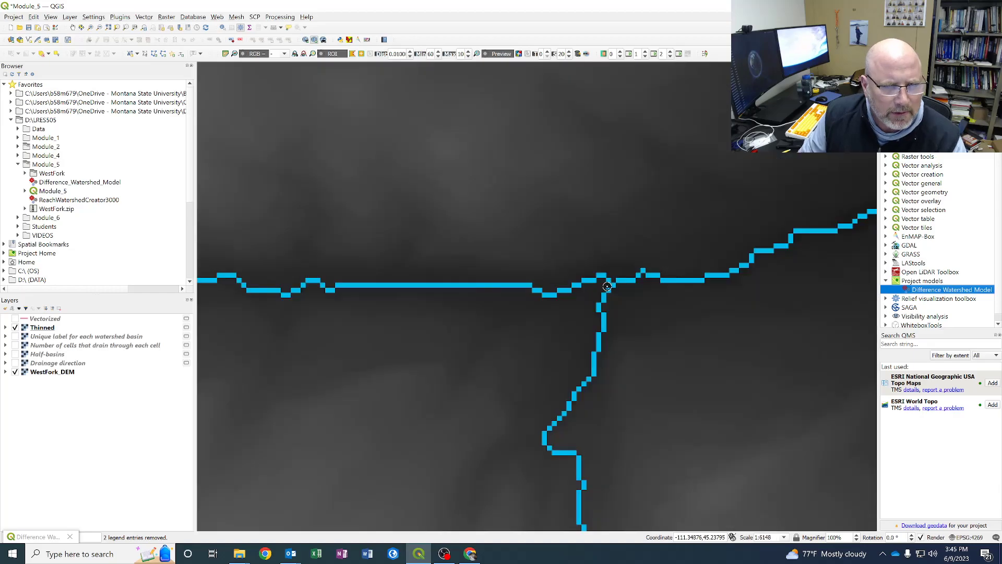
{"action": "scroll", "coordinate": [607, 286], "scroll_direction": "up", "scroll_amount": 1}
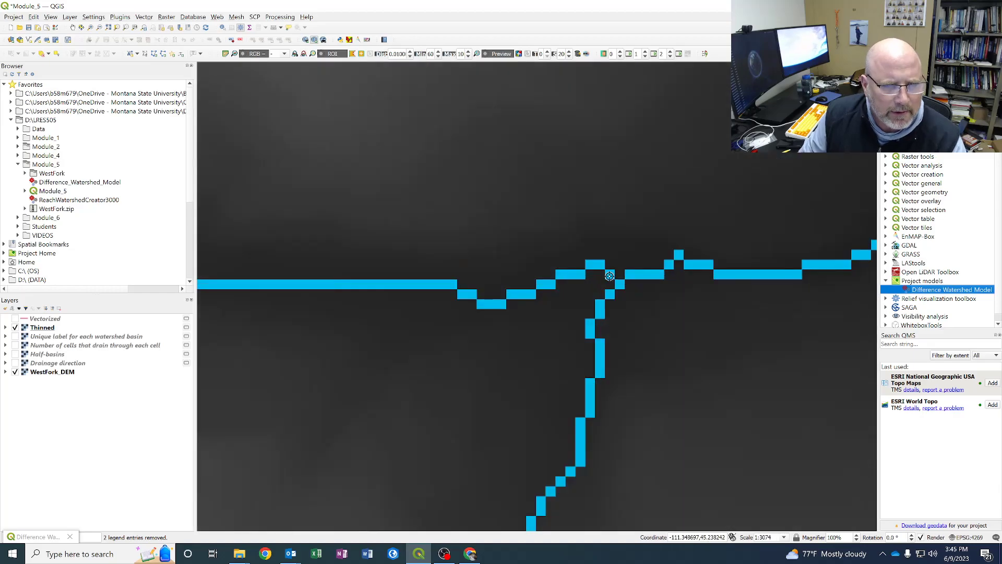
{"action": "left_click", "coordinate": [609, 275]}
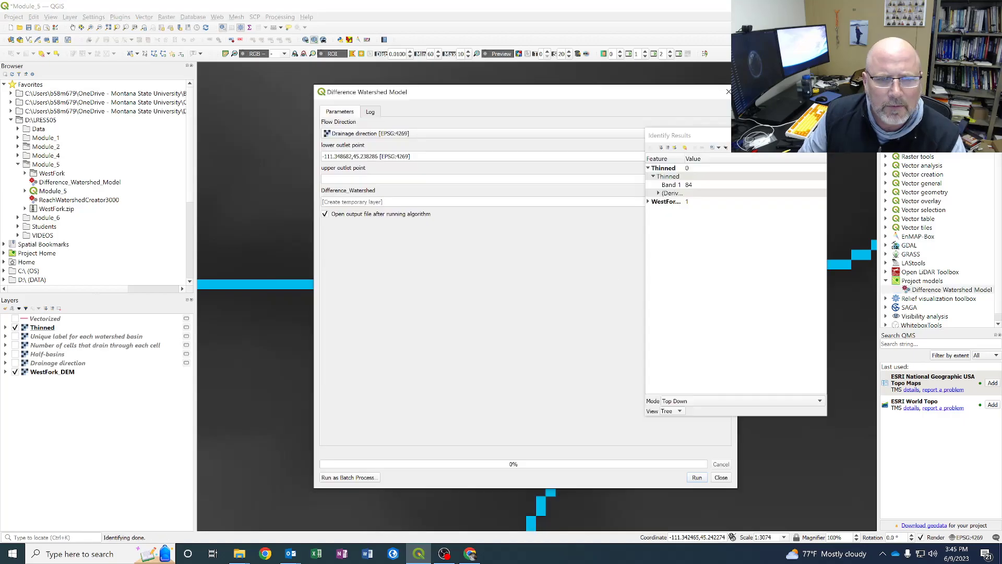
{"action": "left_click", "coordinate": [820, 136]}
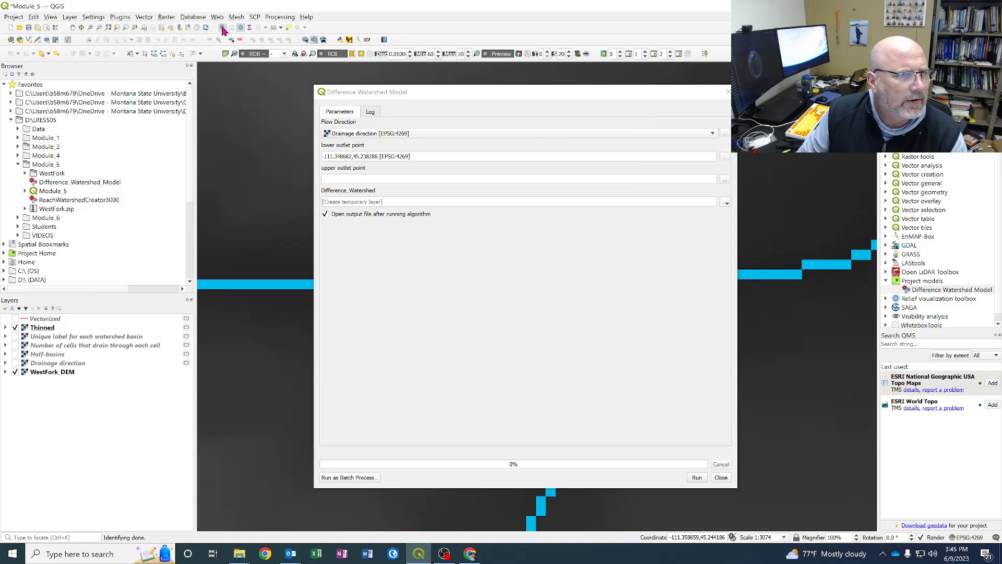
Step: Pick the upper outlet point just downstream of the next confluence to the west, at -111.374831,45.238308, and run the model to a temporary layer
{"action": "left_click", "coordinate": [725, 179]}
{"action": "left_click_drag", "start_coordinate": [346, 247], "coordinate": [652, 333]}
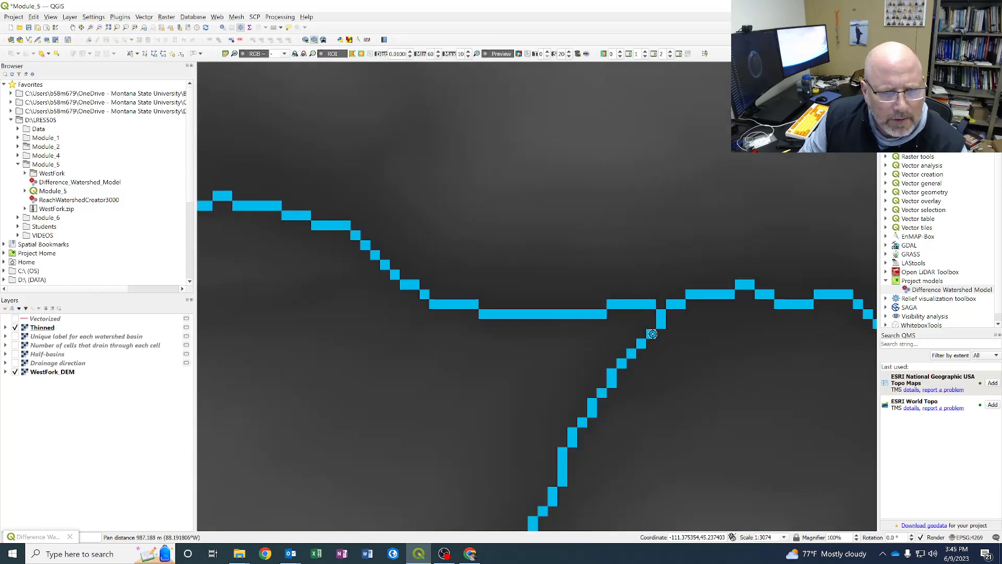
{"action": "left_click", "coordinate": [672, 304]}
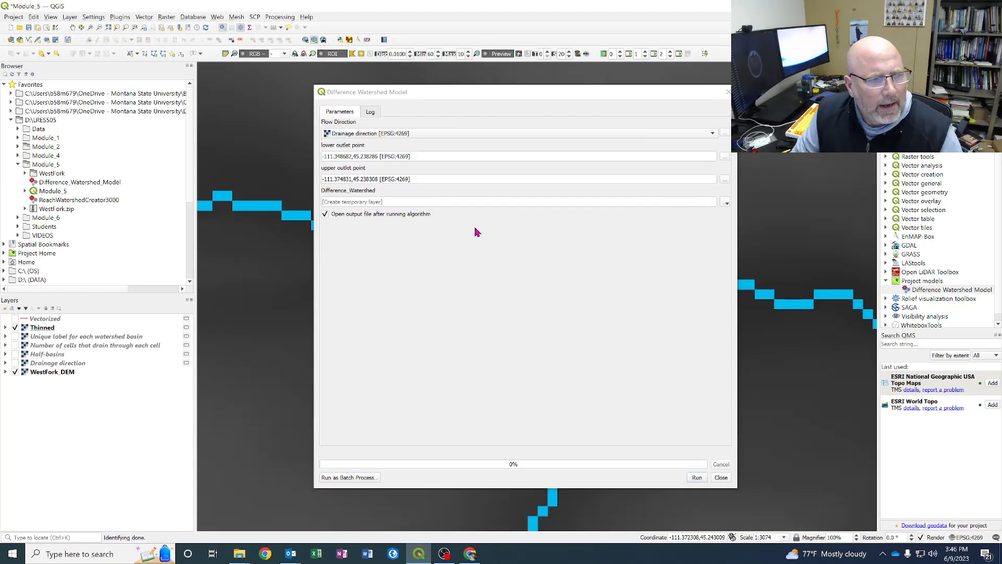
{"action": "left_click", "coordinate": [698, 478]}
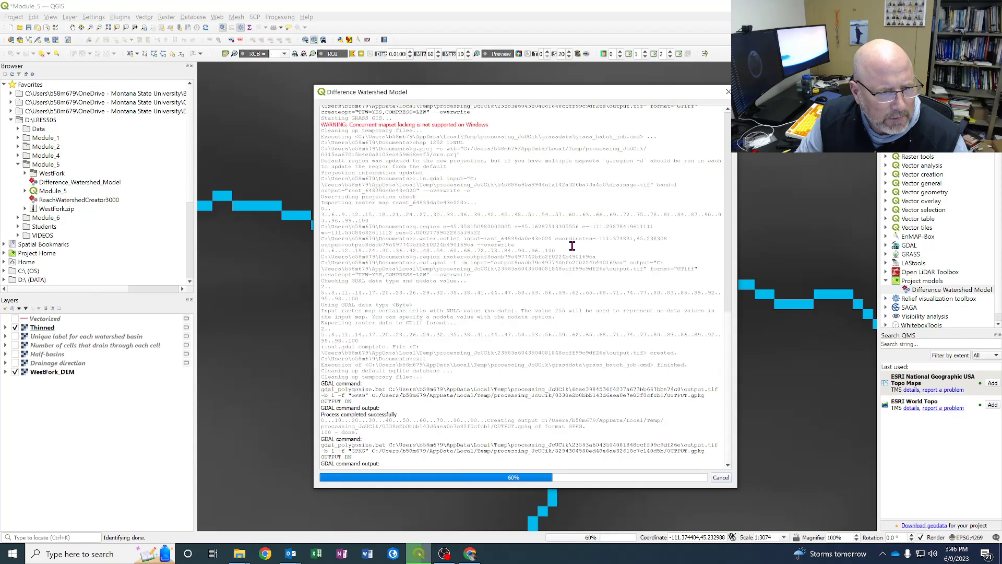
{"action": "left_click", "coordinate": [728, 92]}
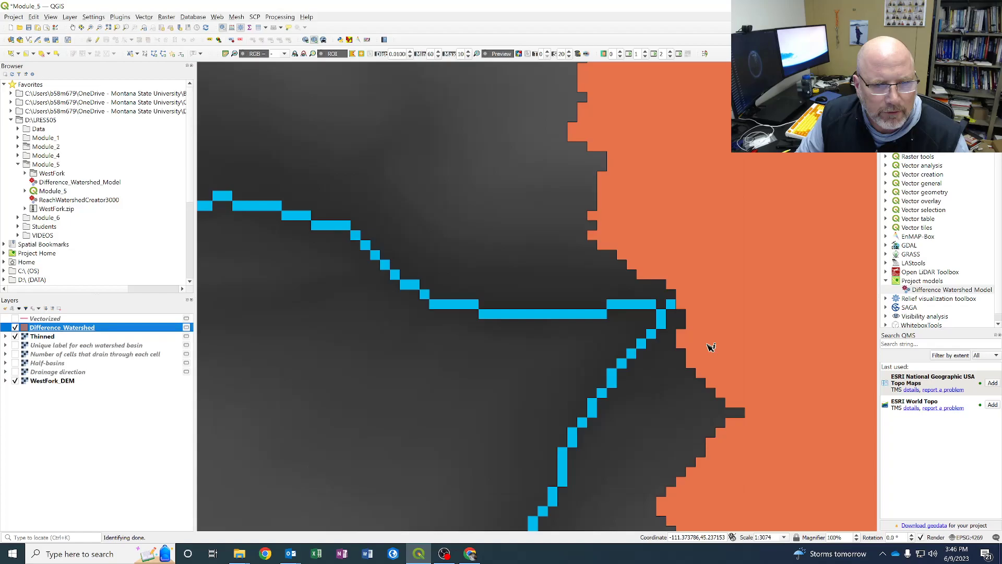
Step: Move the Thinned stream layer above the Difference_Watershed layer so the streams draw over the watershed polygon
{"action": "scroll", "coordinate": [711, 347], "scroll_direction": "down", "scroll_amount": 3}
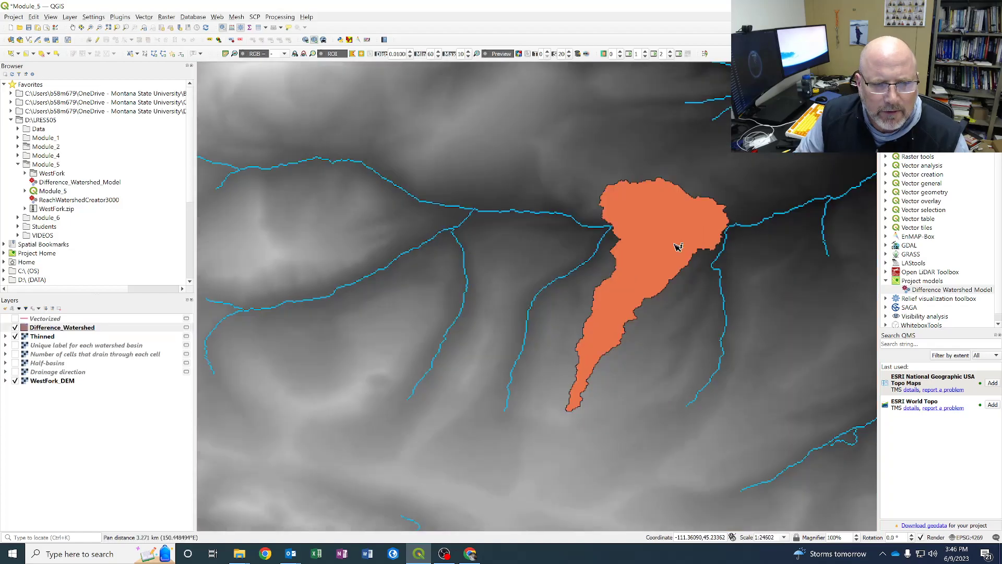
{"action": "scroll", "coordinate": [677, 247], "scroll_direction": "up", "scroll_amount": 1}
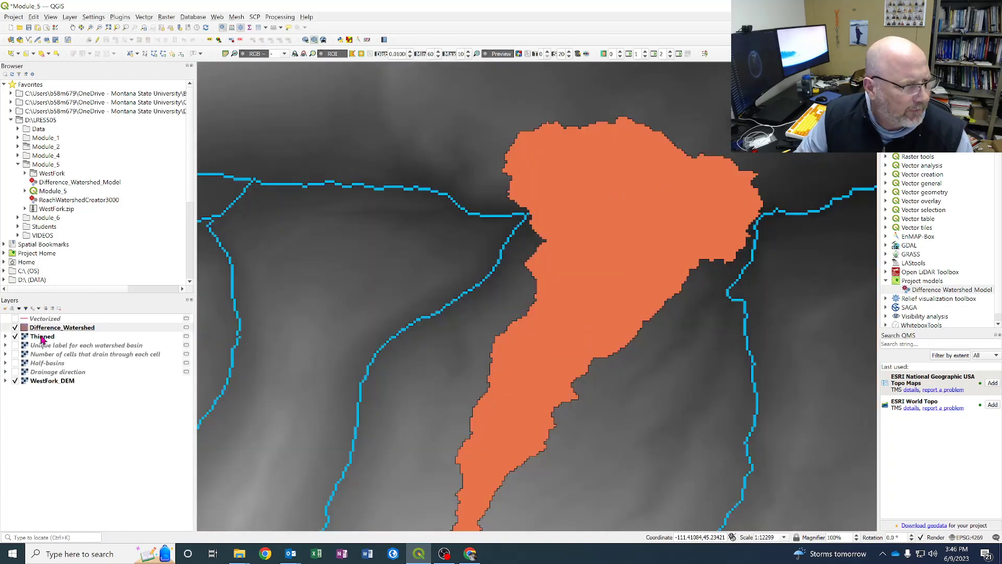
{"action": "left_click_drag", "start_coordinate": [43, 339], "coordinate": [47, 329]}
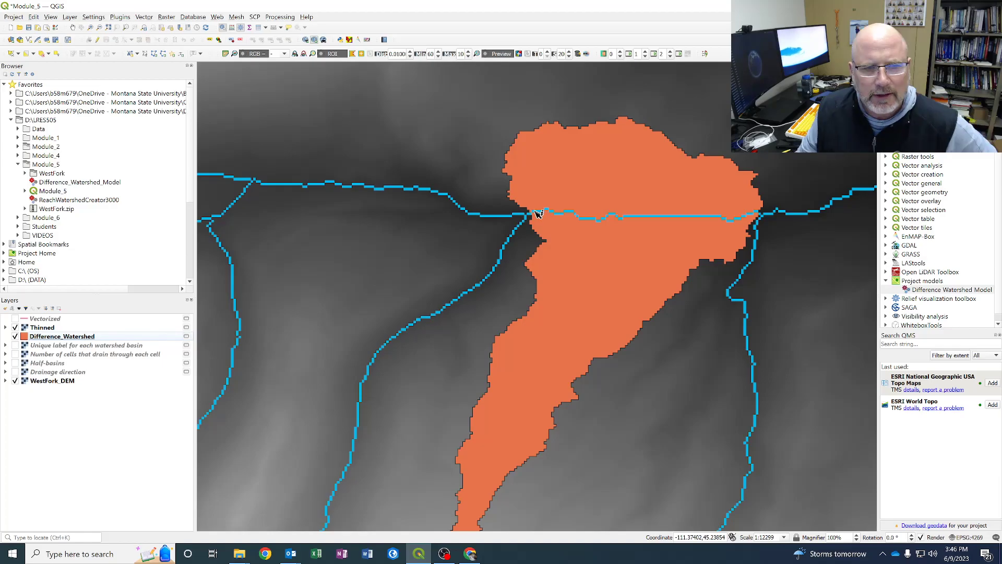
{"action": "left_click_drag", "start_coordinate": [553, 285], "coordinate": [547, 243]}
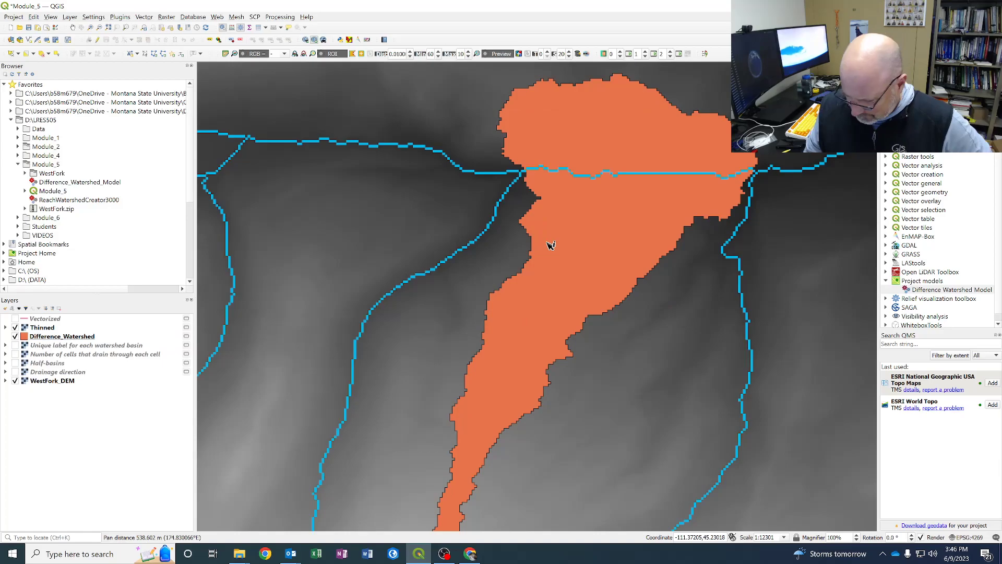